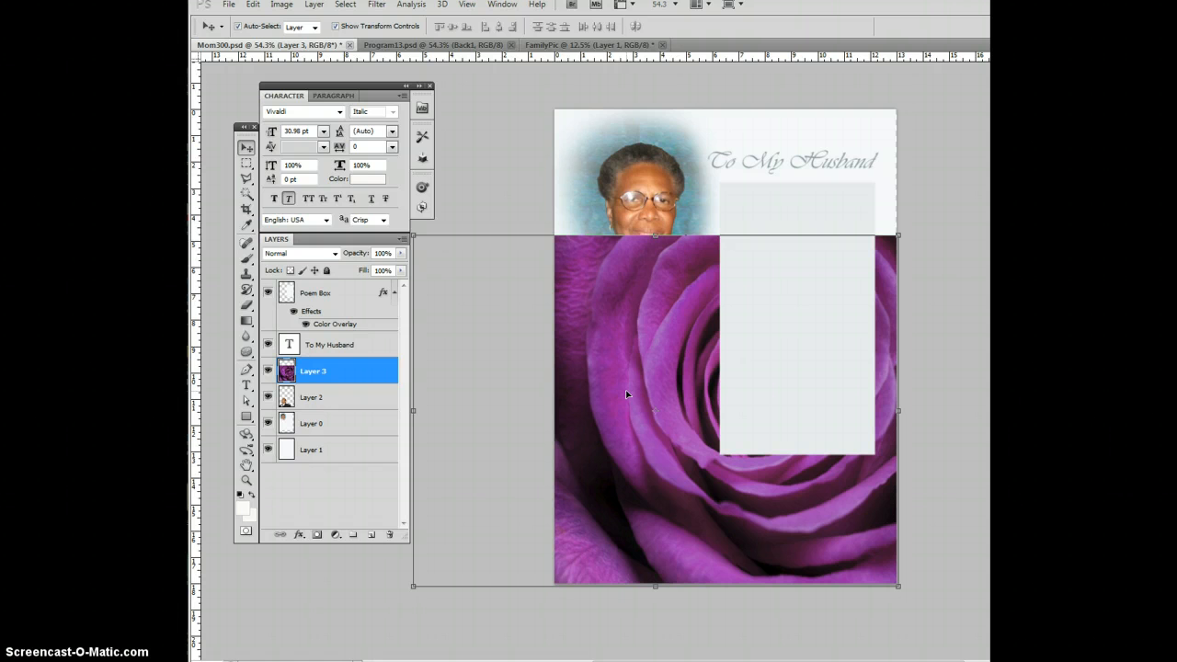
click(619, 369)
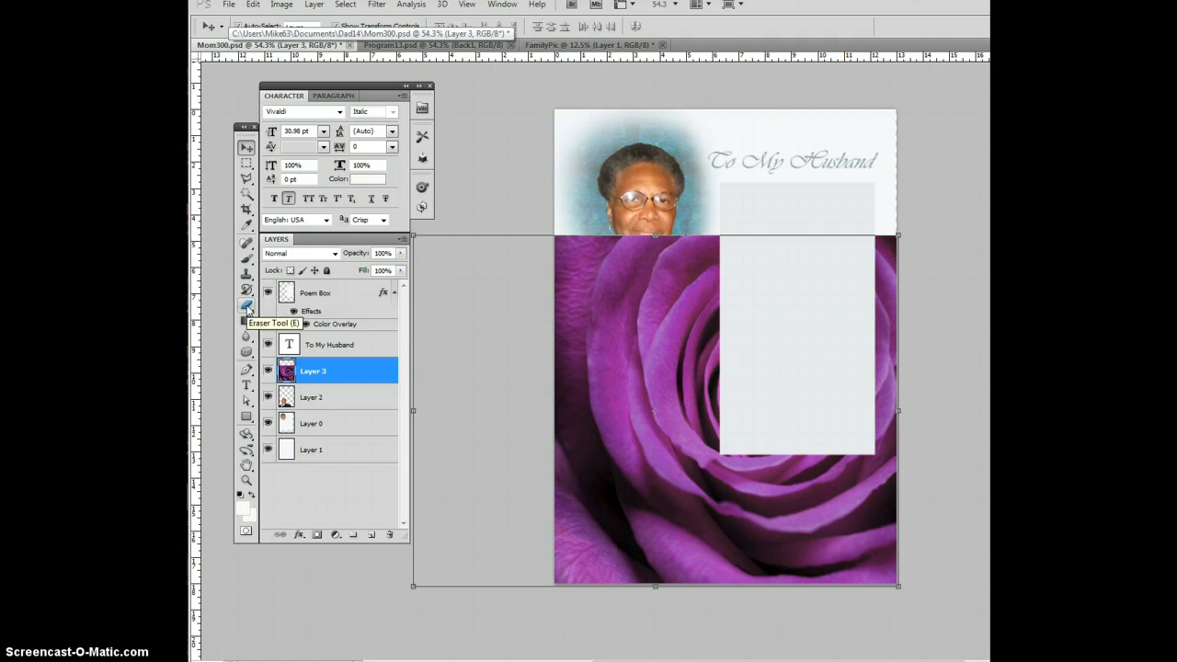
click(246, 307)
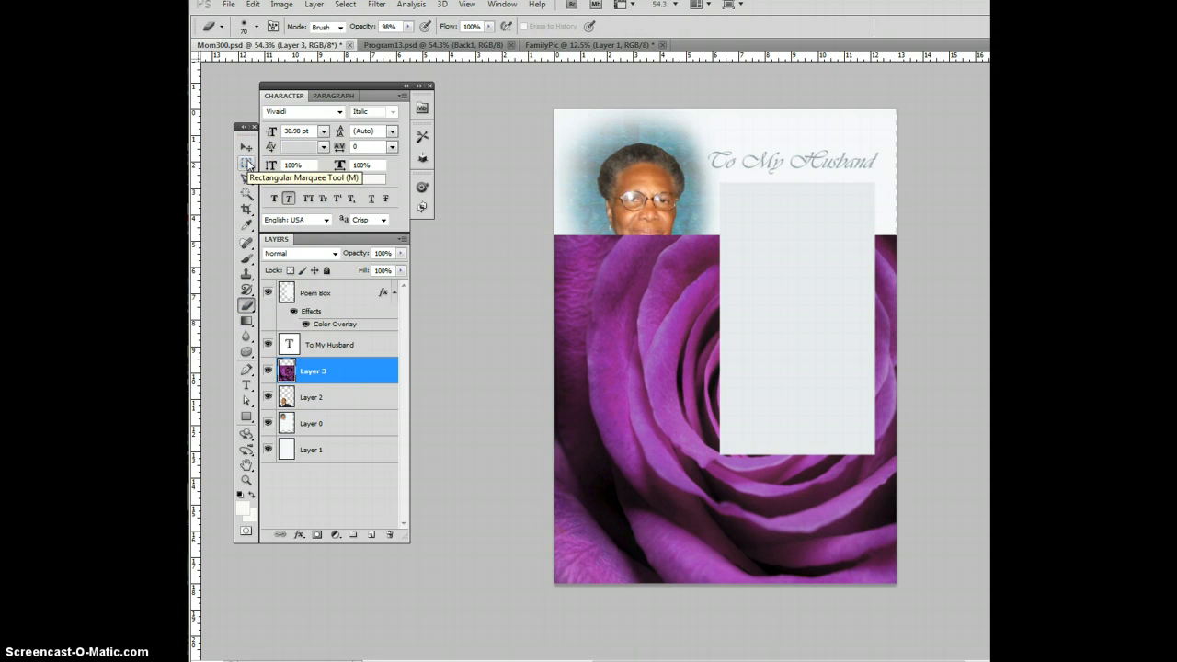
click(246, 164)
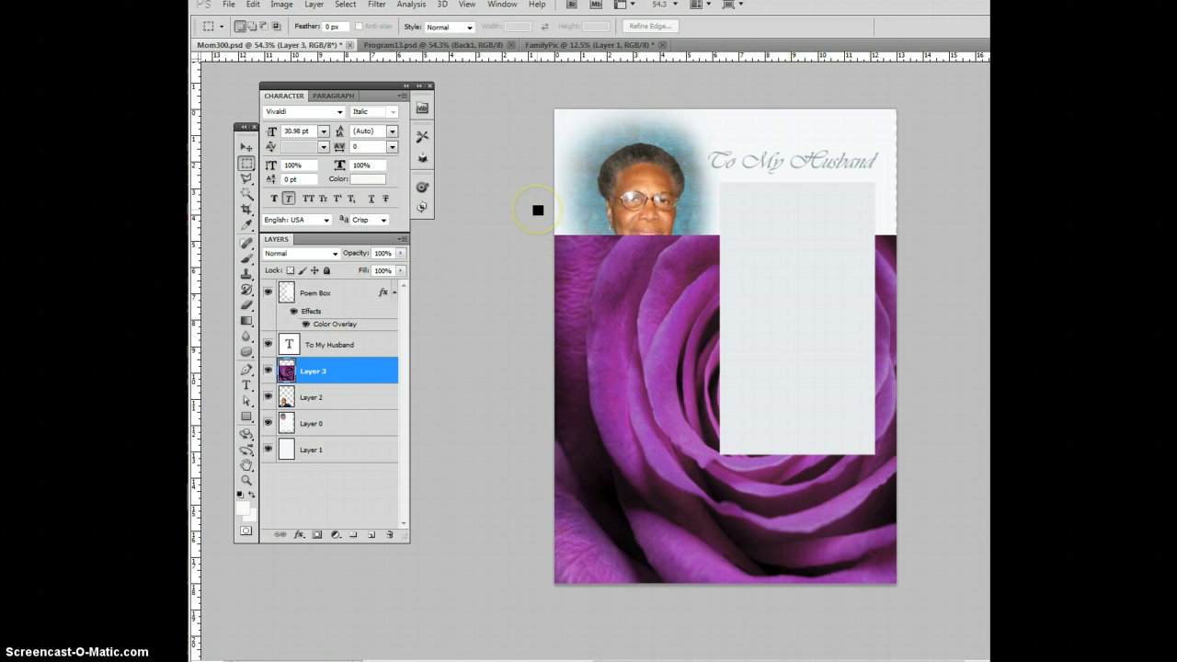
click(247, 147)
- Trim the image based on the bottom right pixel color, trimming away only the top and bottom
click(641, 331)
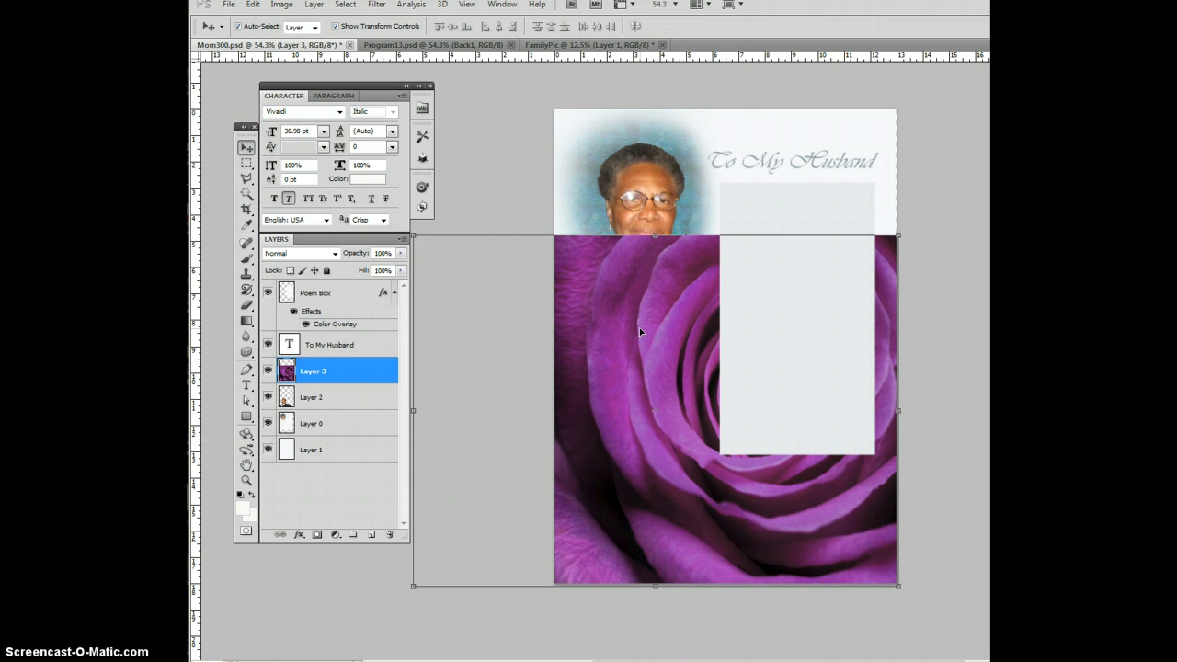
click(281, 5)
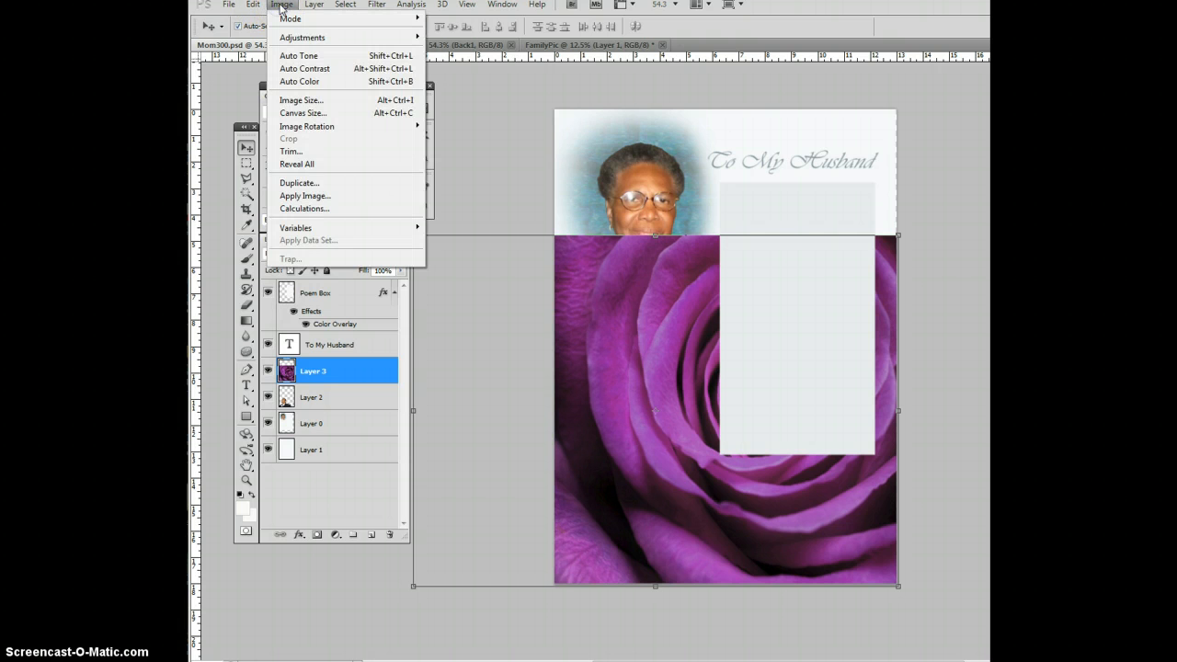
click(288, 153)
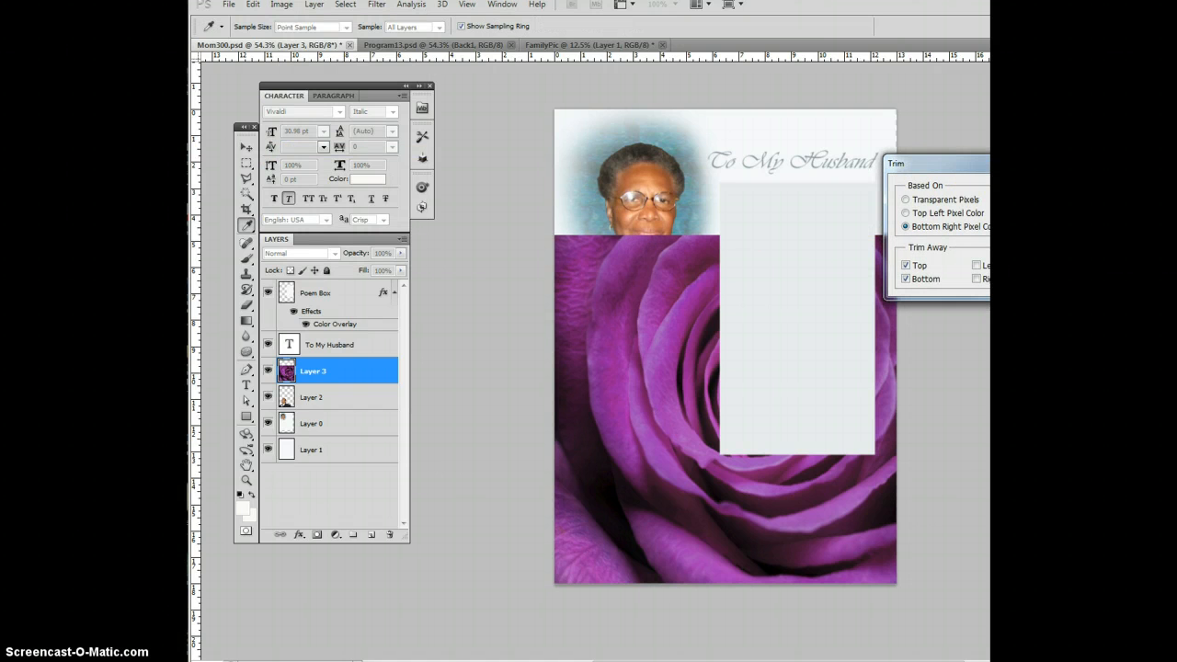
drag(986, 164, 897, 121)
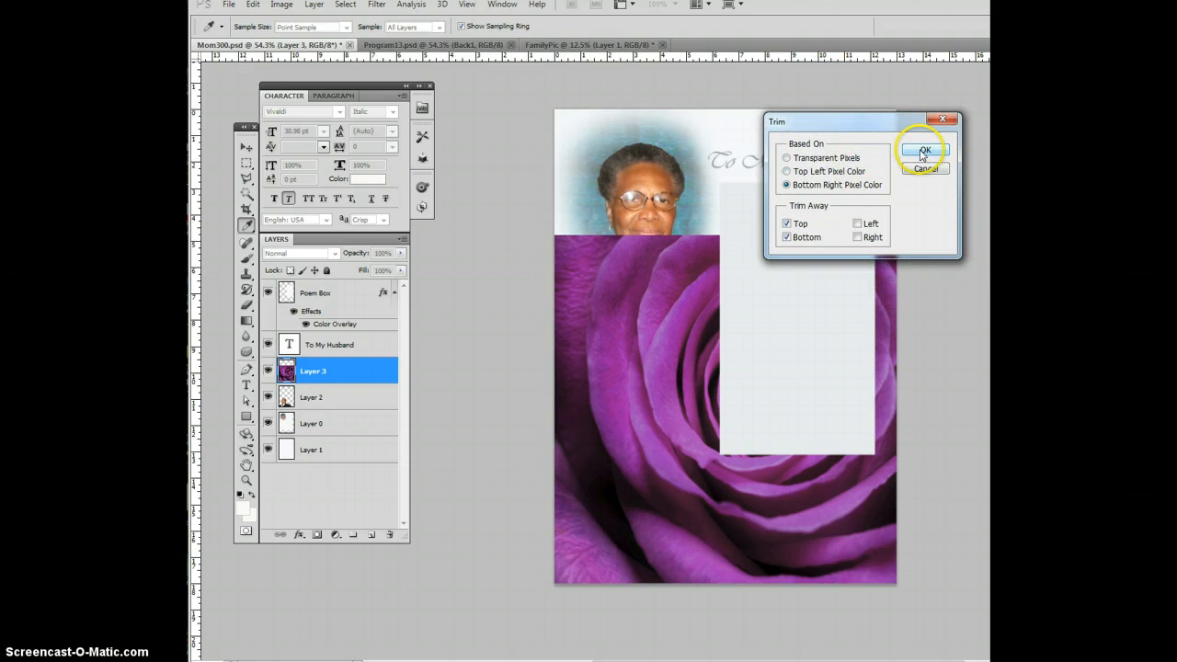
click(923, 151)
key(v)
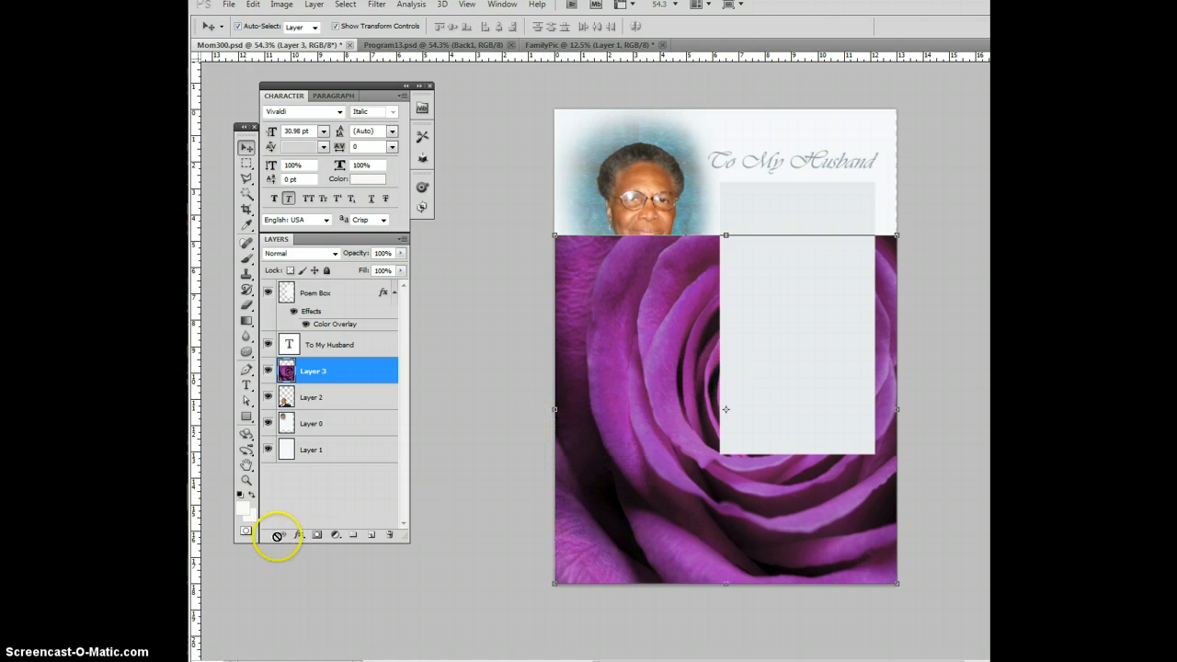
- Fade the two bottom corners of the purple rose on Layer 3 to white with the Gradient tool
click(246, 322)
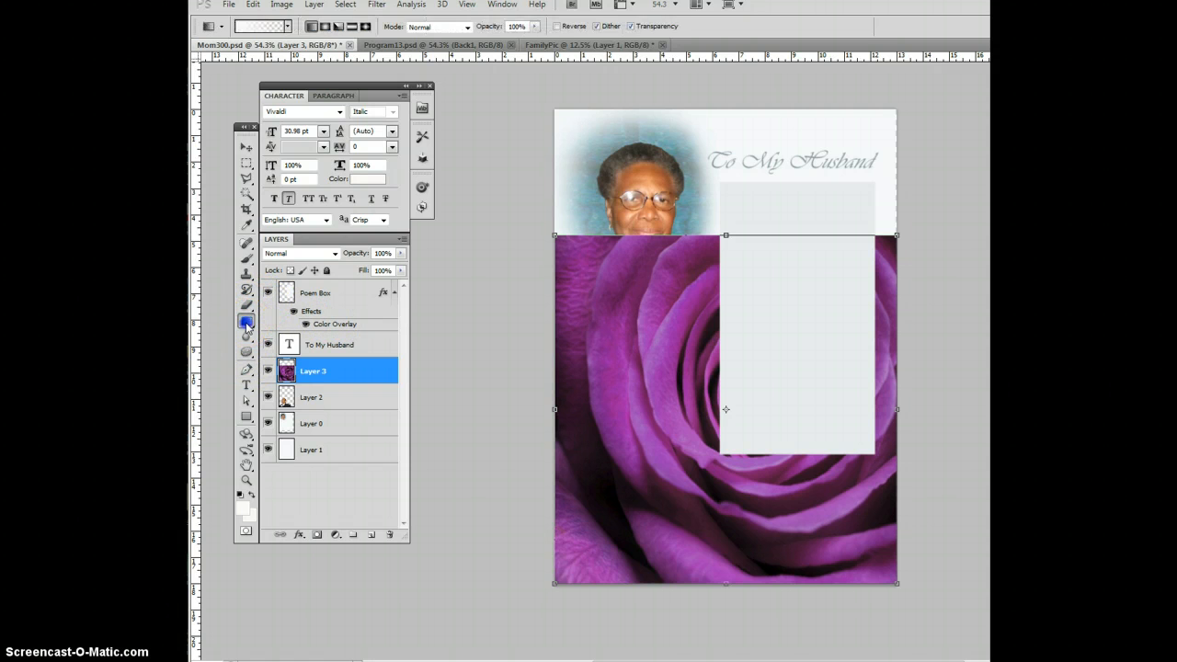
click(287, 319)
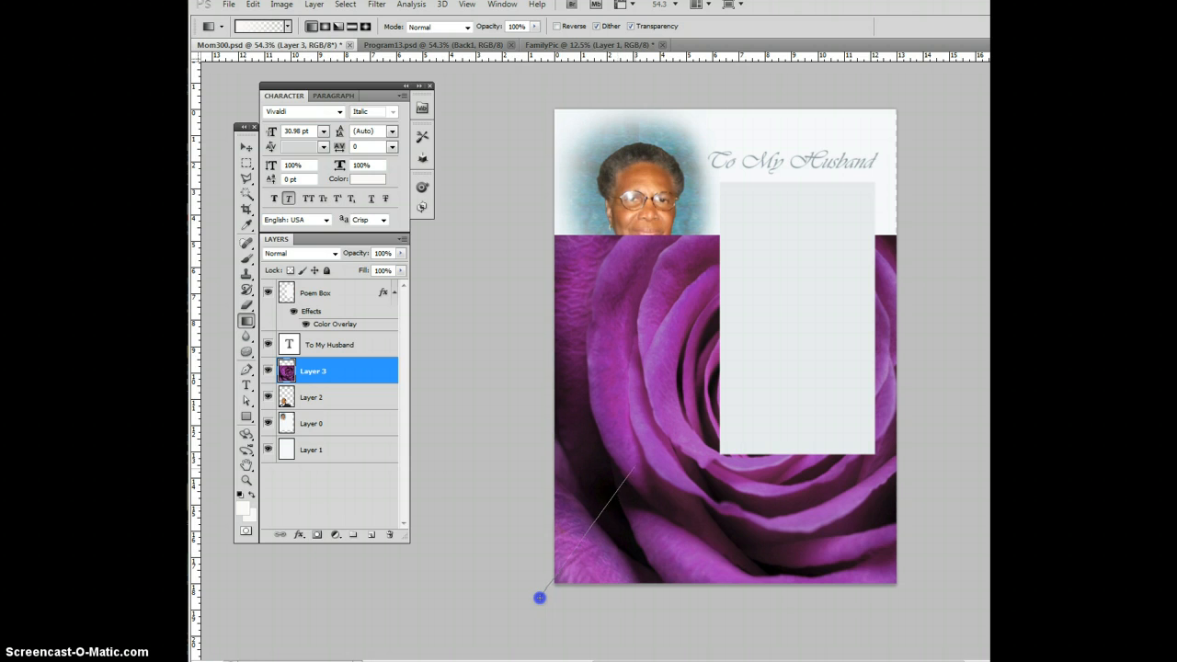
drag(540, 598, 541, 599)
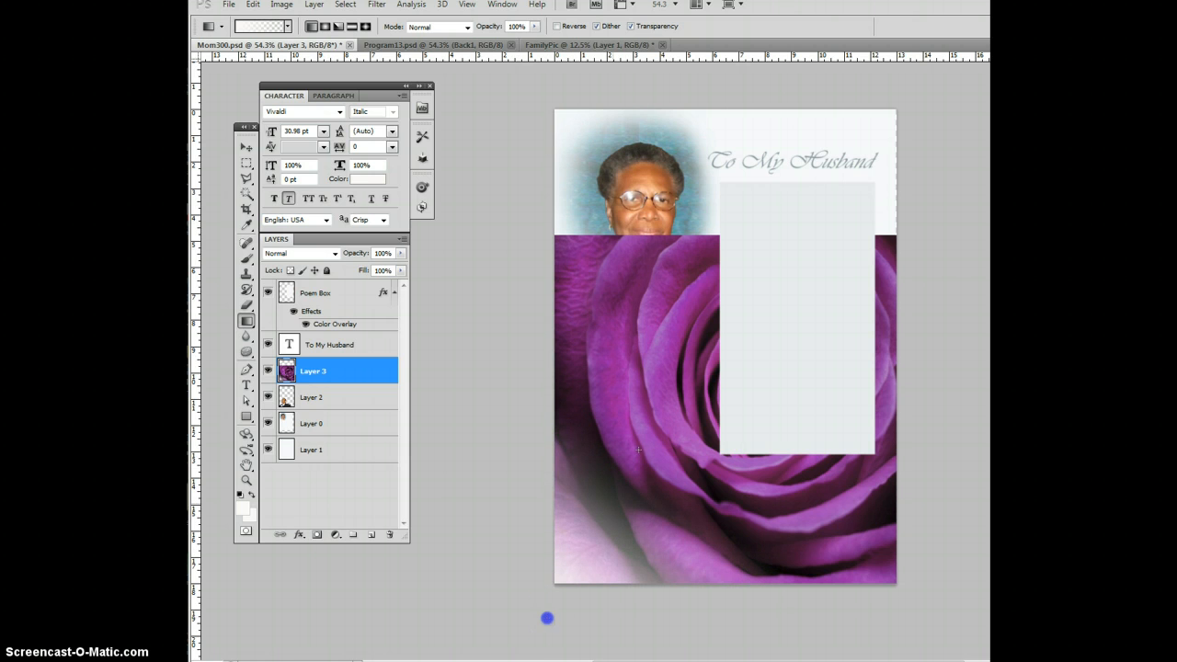
mouse_move(898, 599)
mouse_down()
mouse_move(793, 444)
mouse_move(898, 600)
mouse_up()
drag(846, 528, 907, 619)
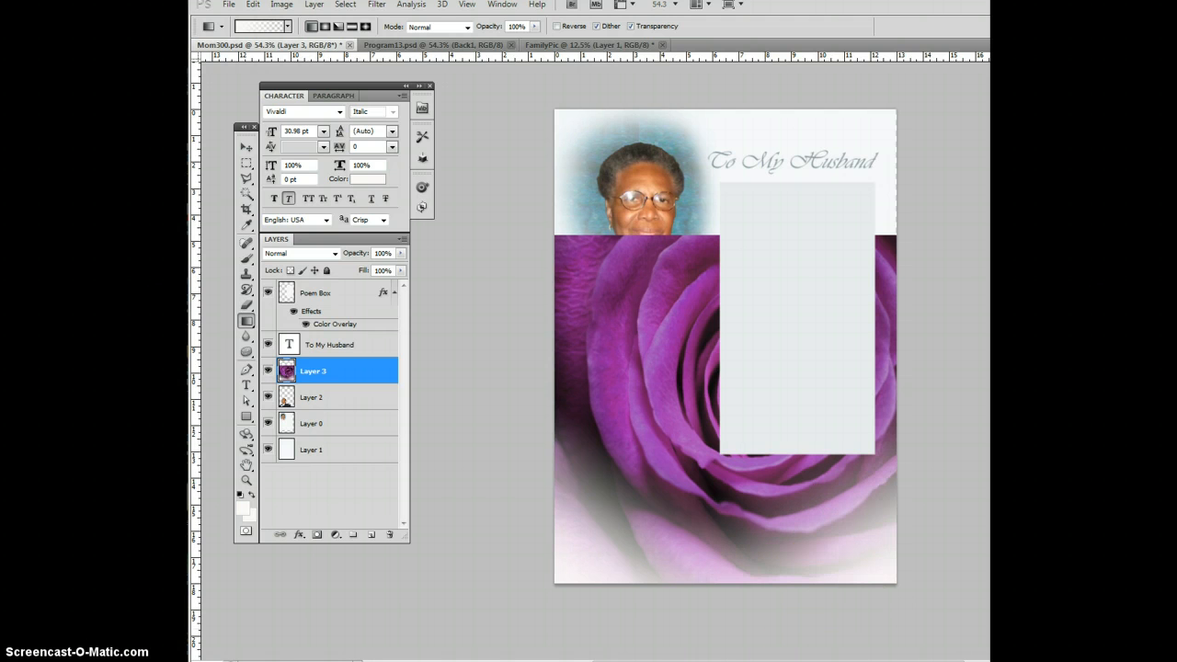
- Fade the upper left and upper right corners of the rose to white with diagonal gradients
drag(536, 204, 622, 386)
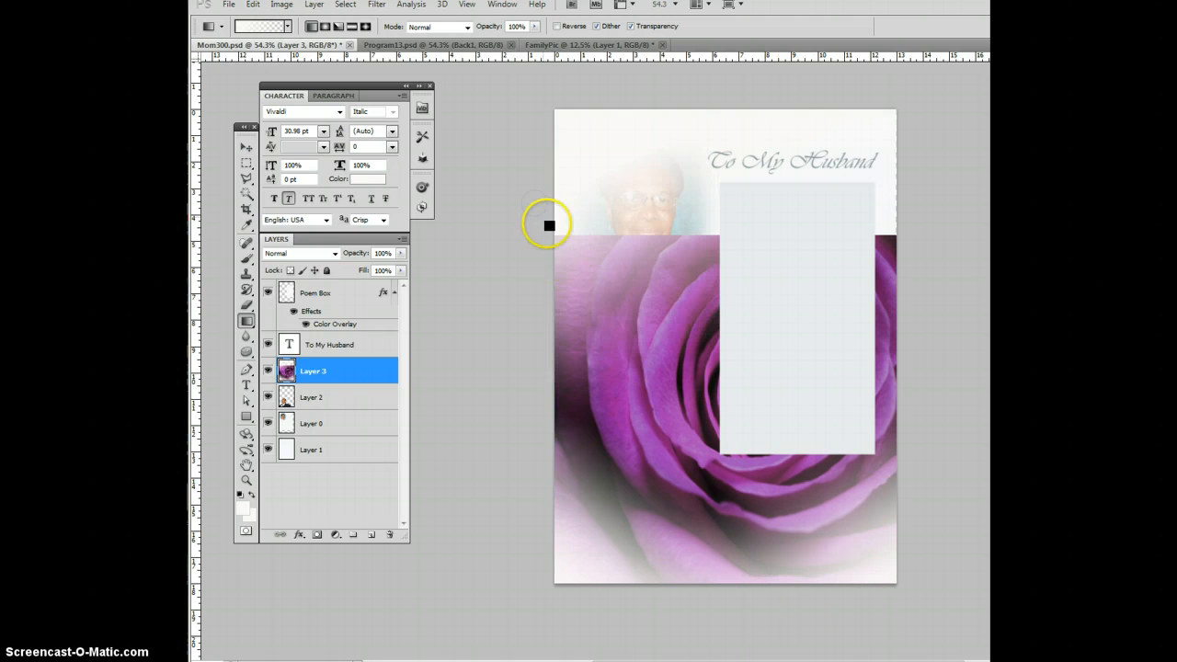
drag(533, 204, 589, 328)
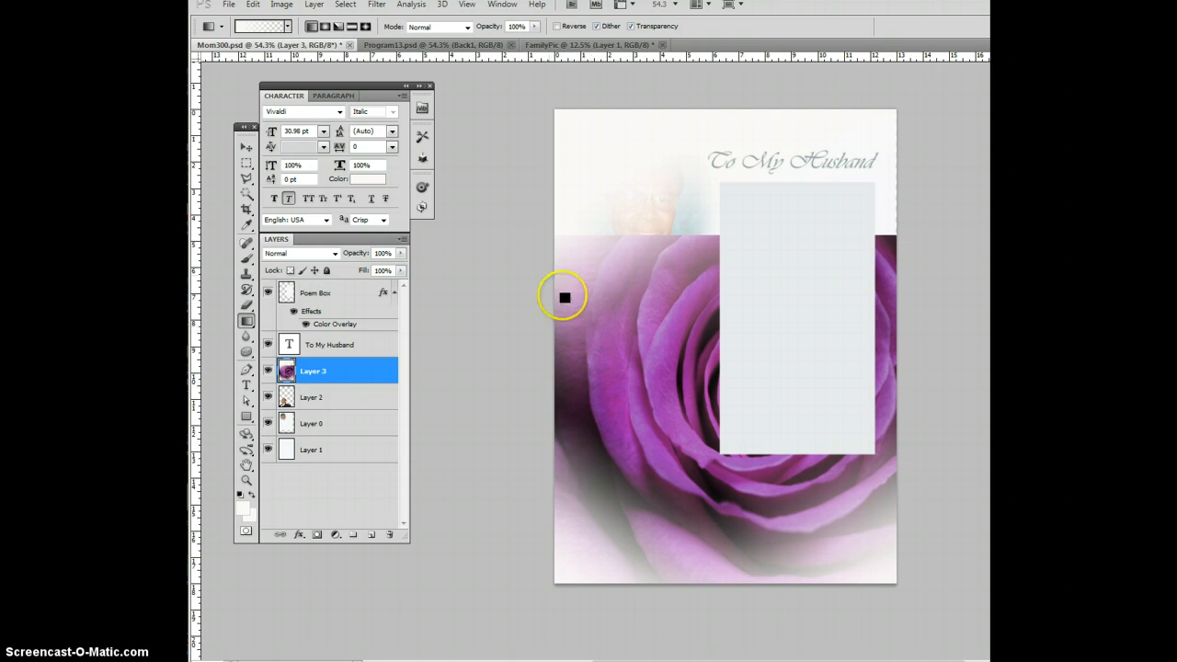
drag(530, 211, 583, 341)
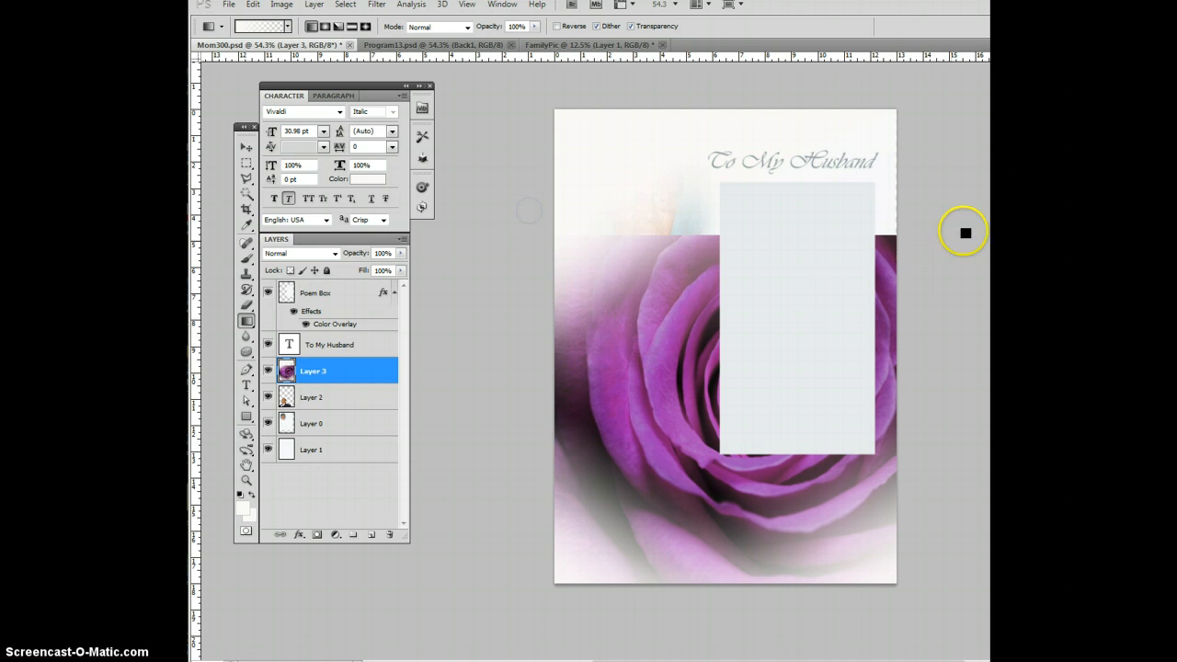
drag(948, 194, 815, 297)
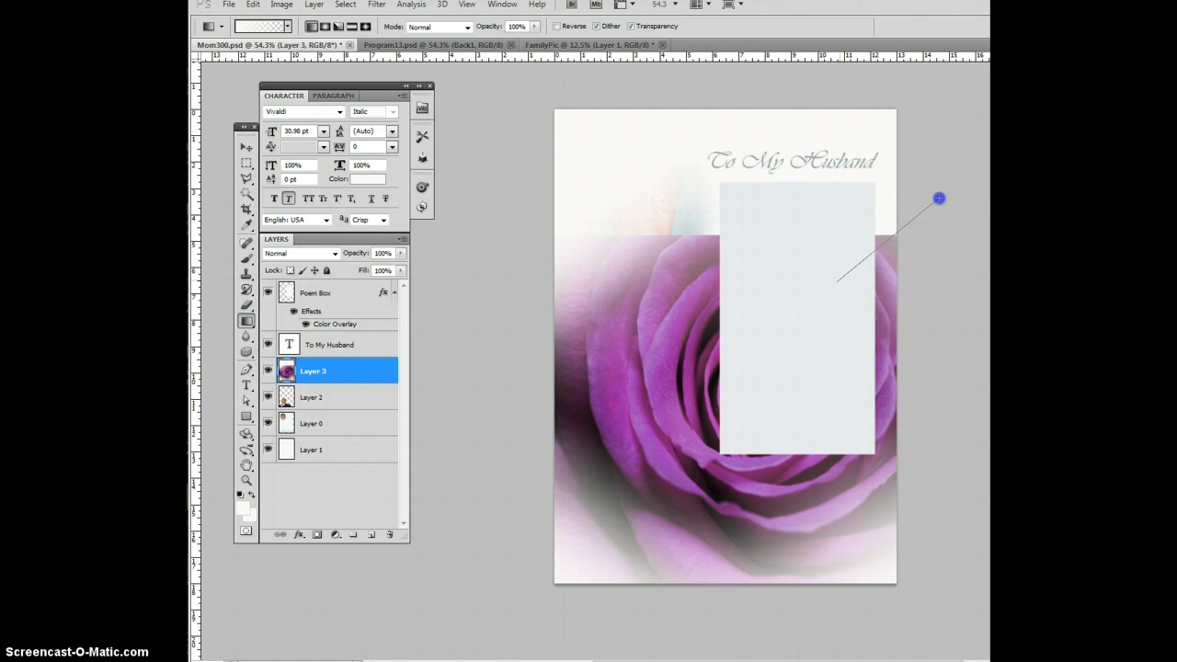
drag(939, 198, 936, 210)
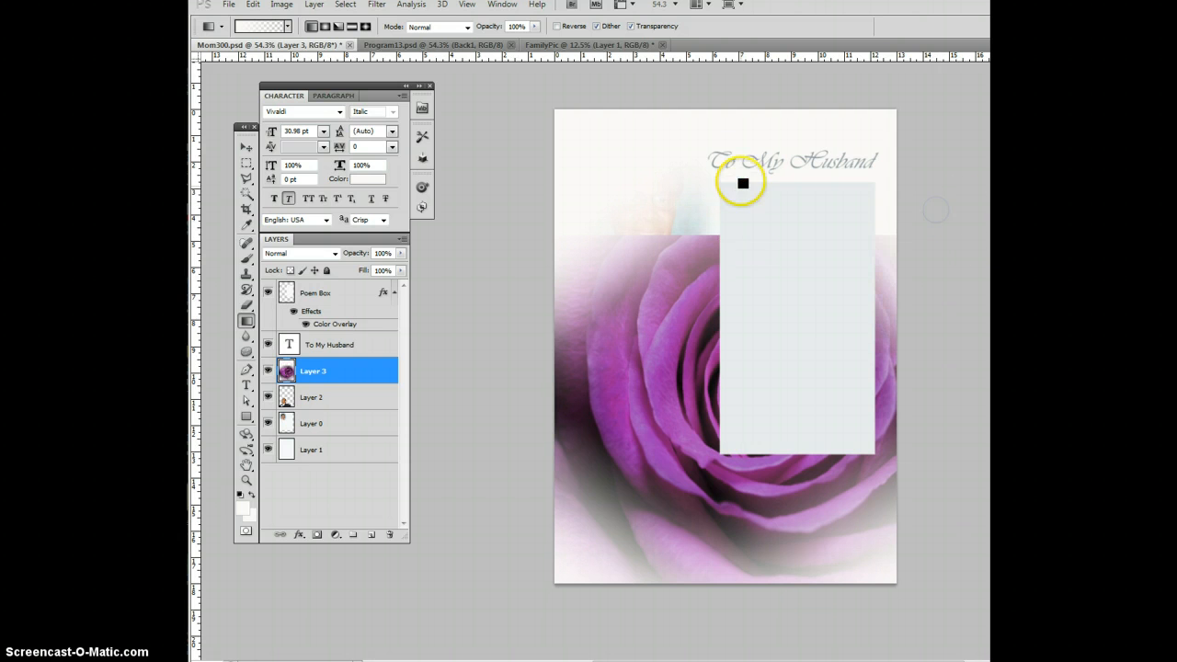
- Soften the rose's hard top edge around the poem box with downward white gradients
drag(726, 146, 726, 342)
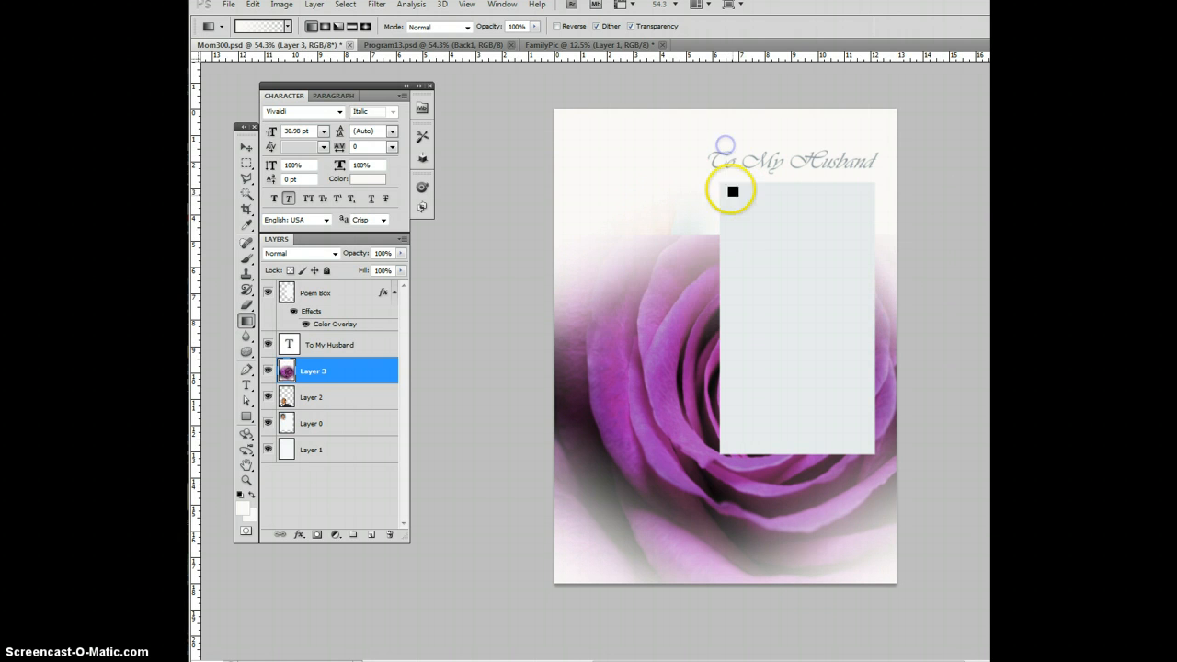
drag(737, 144, 738, 145)
drag(733, 328, 733, 328)
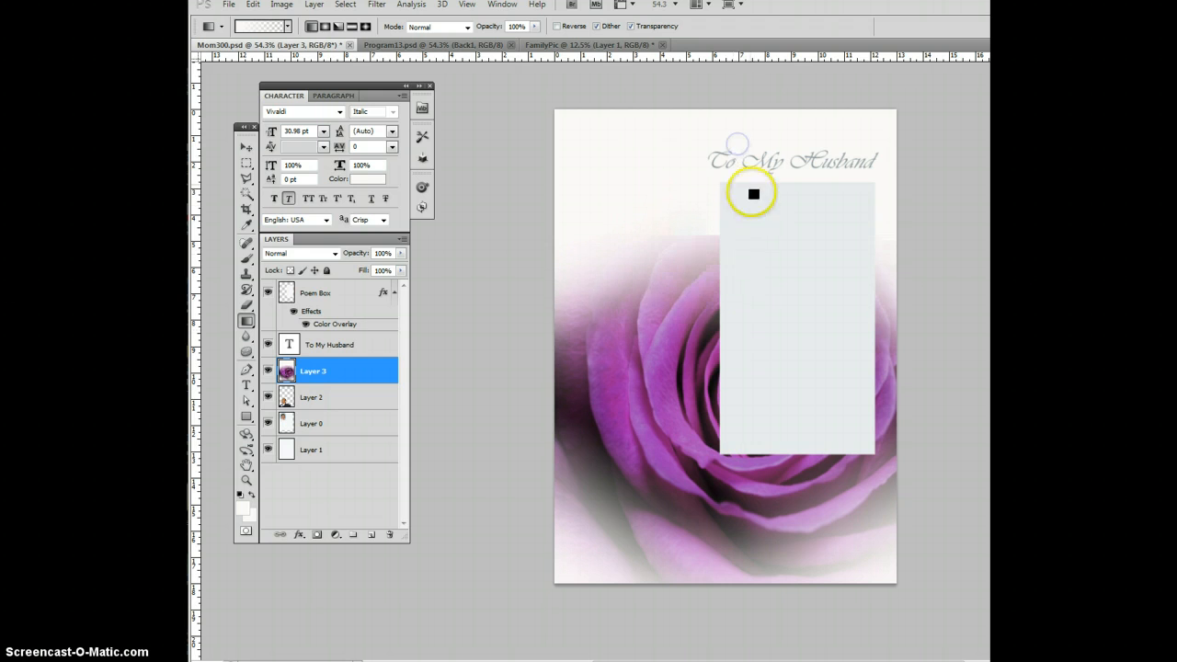
drag(742, 147, 744, 349)
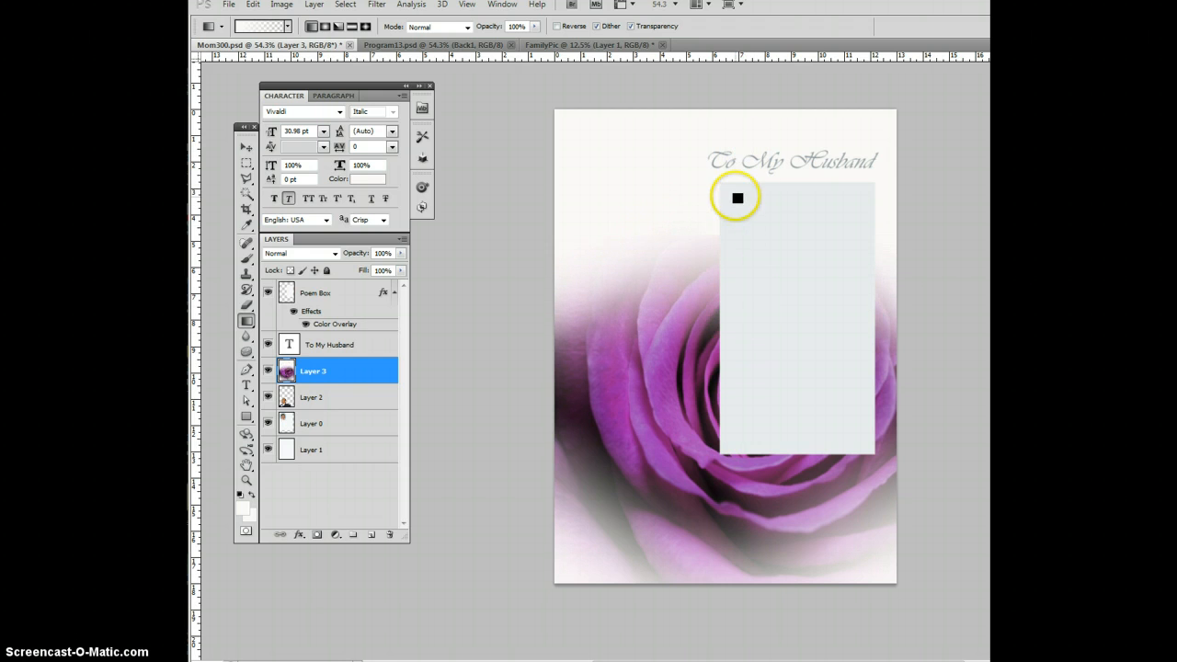
drag(812, 145, 796, 309)
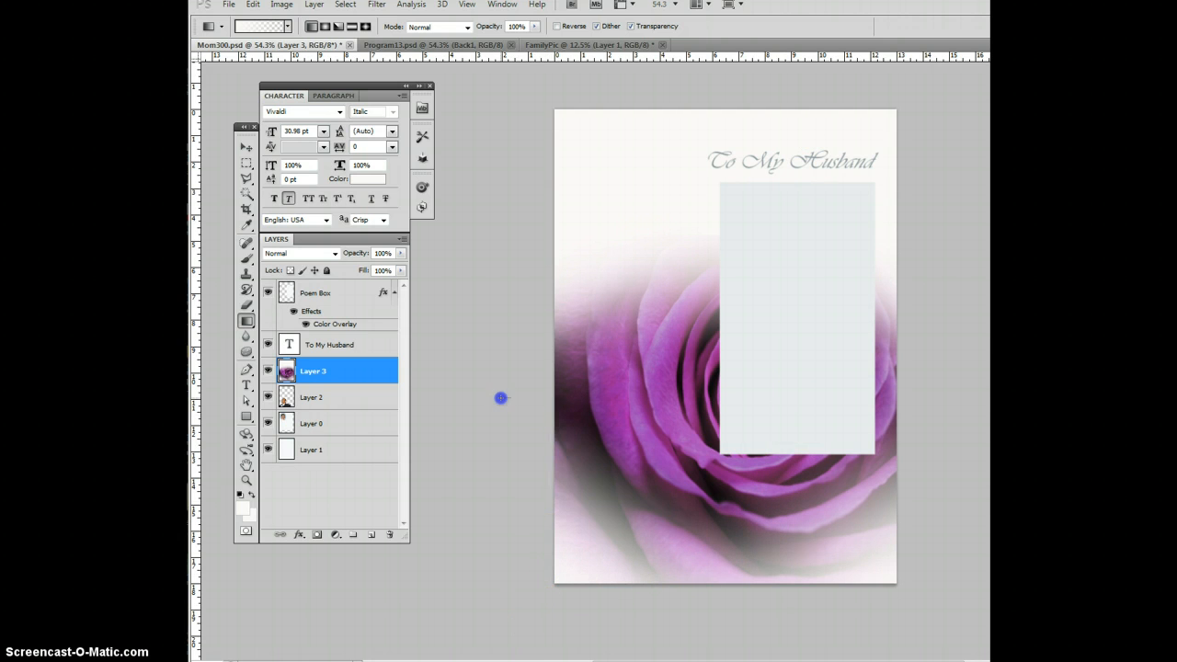
- Fade the left edge of the rose into the white background with white gradients
mouse_move(501, 398)
mouse_down()
mouse_move(626, 401)
mouse_move(593, 394)
mouse_up()
drag(517, 370, 630, 384)
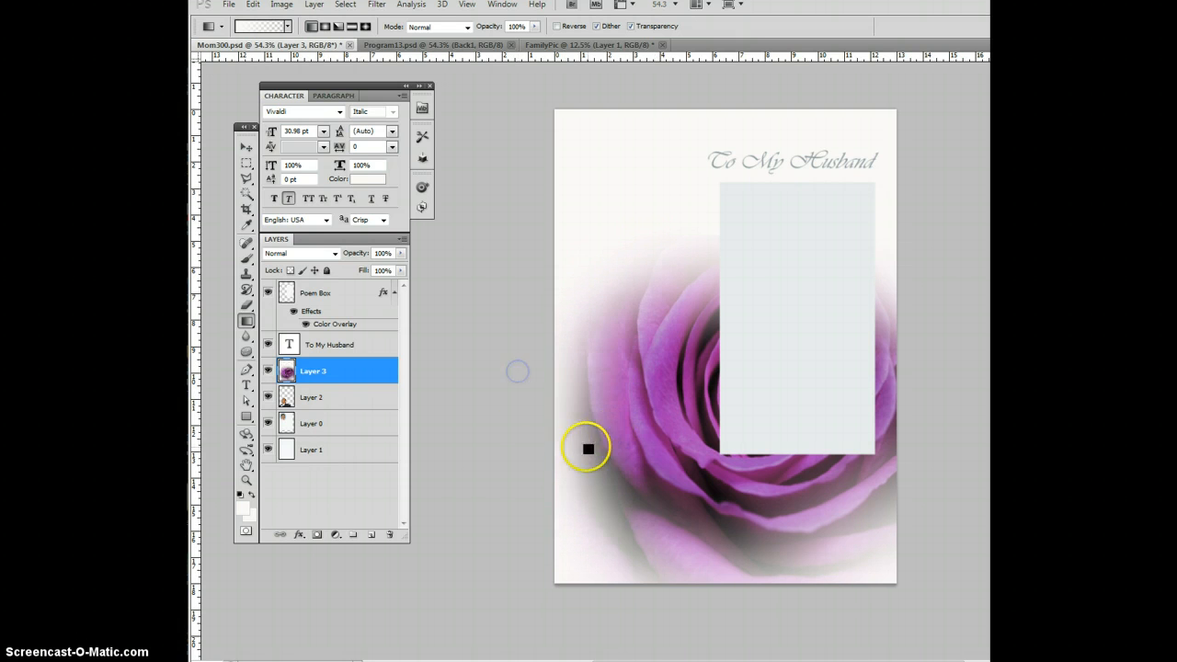
drag(510, 499, 571, 474)
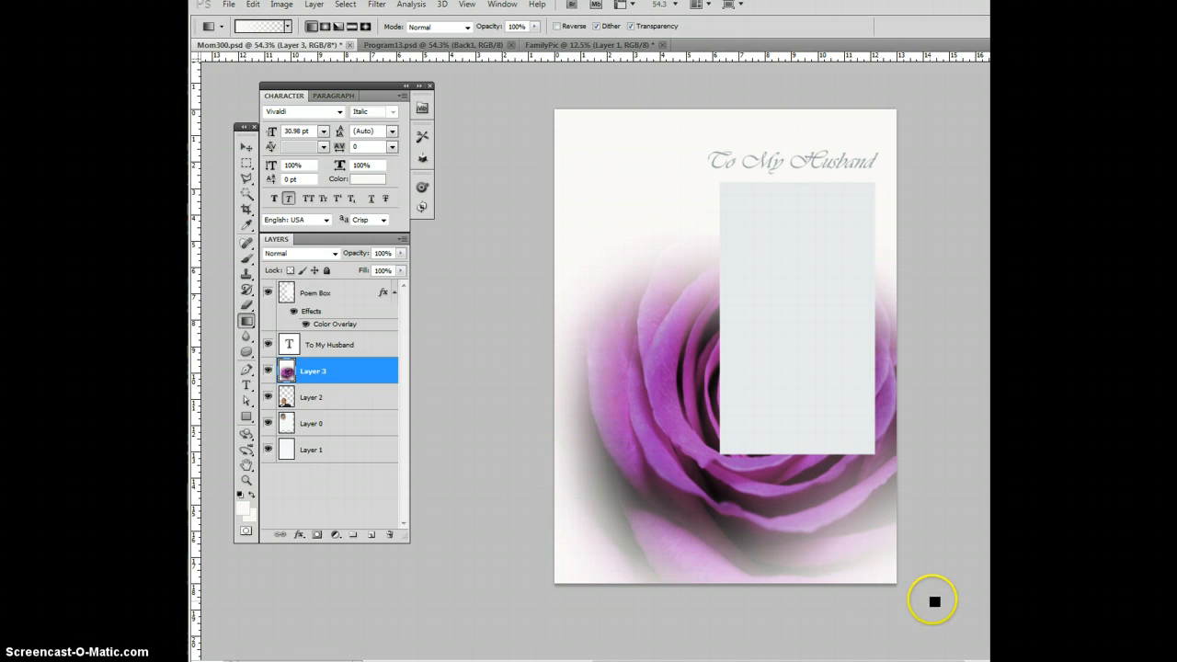
- Fade the bottom edge of the rose to white with upward gradients from below the page
drag(913, 610, 836, 525)
drag(745, 608, 756, 521)
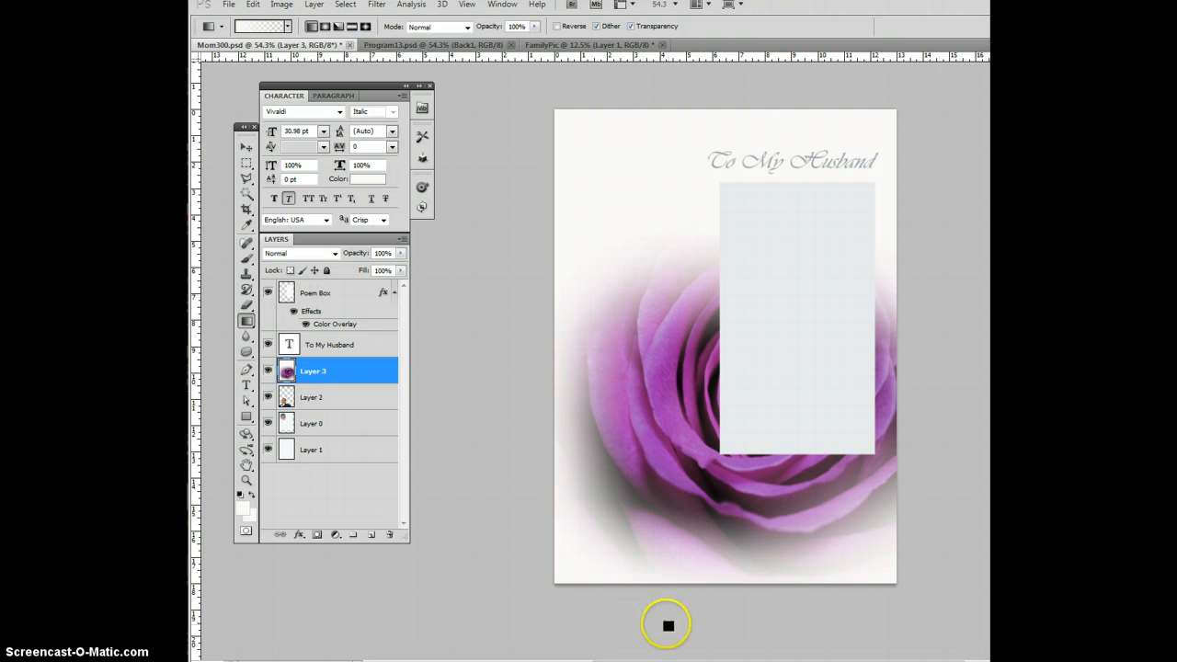
drag(680, 602, 667, 532)
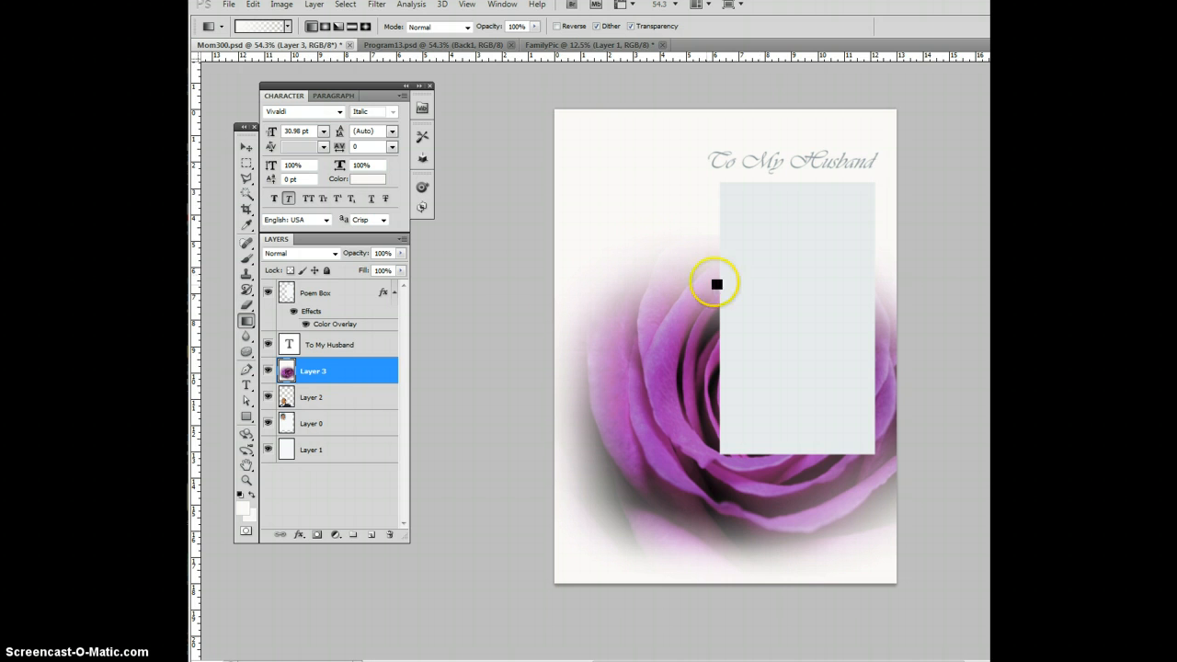
- Move the rose layer (Layer 3) directly below Layer 0 and set Layer 0's blend mode to Multiply
click(321, 372)
drag(321, 373, 329, 423)
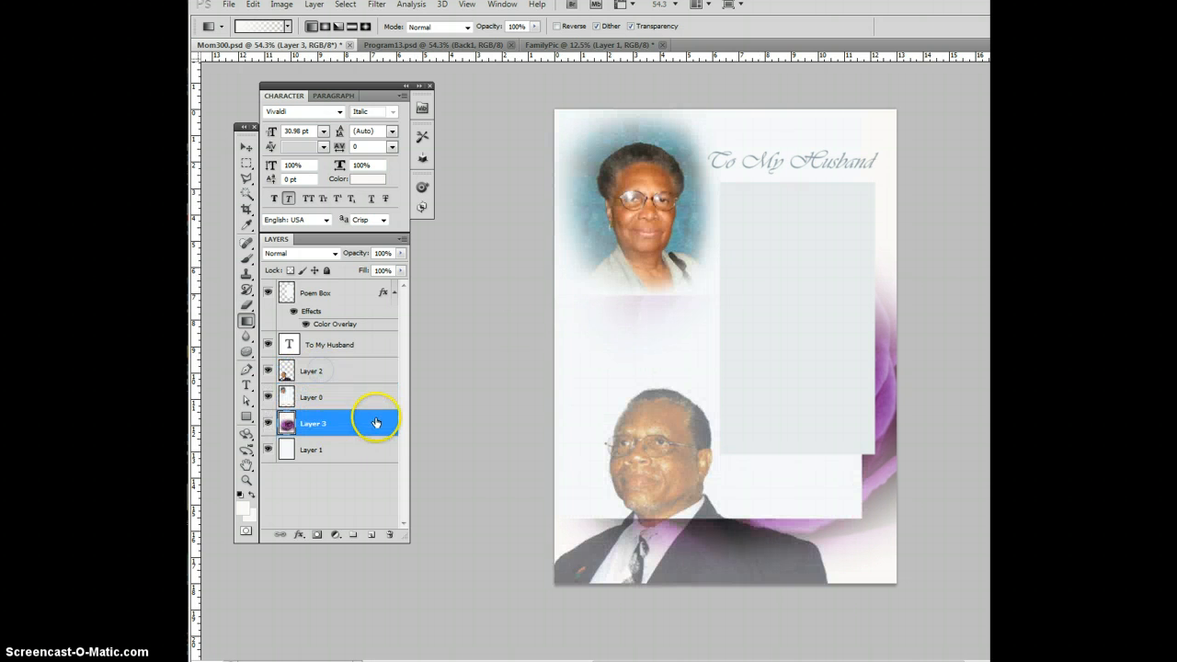
click(246, 147)
click(830, 501)
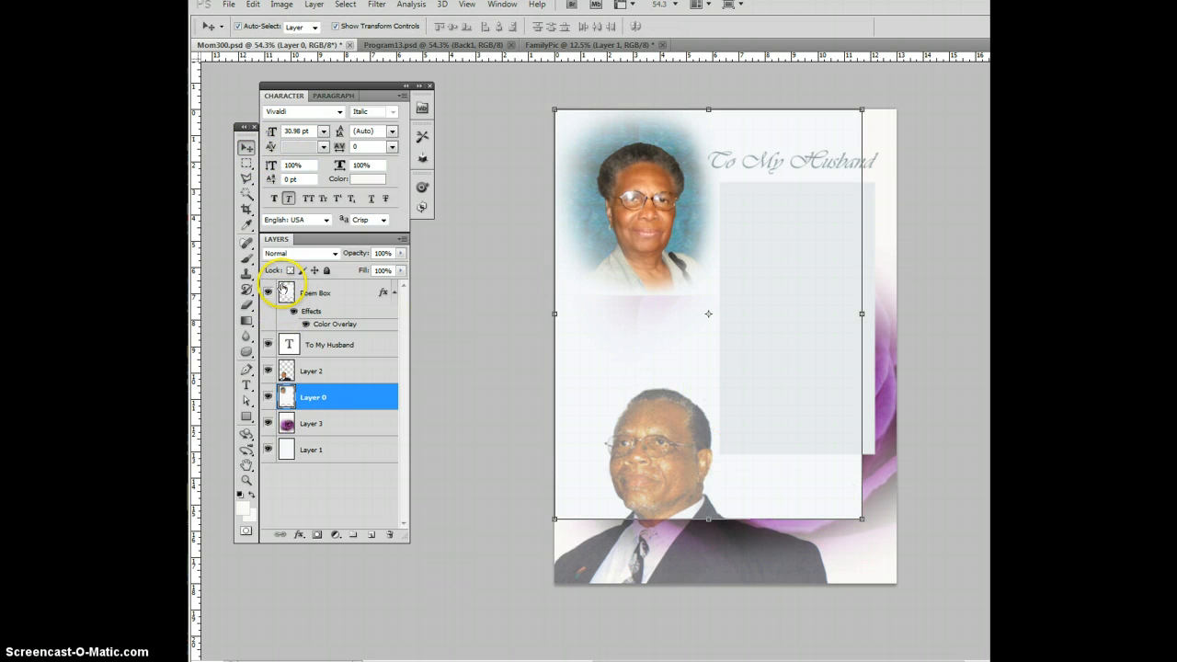
click(333, 253)
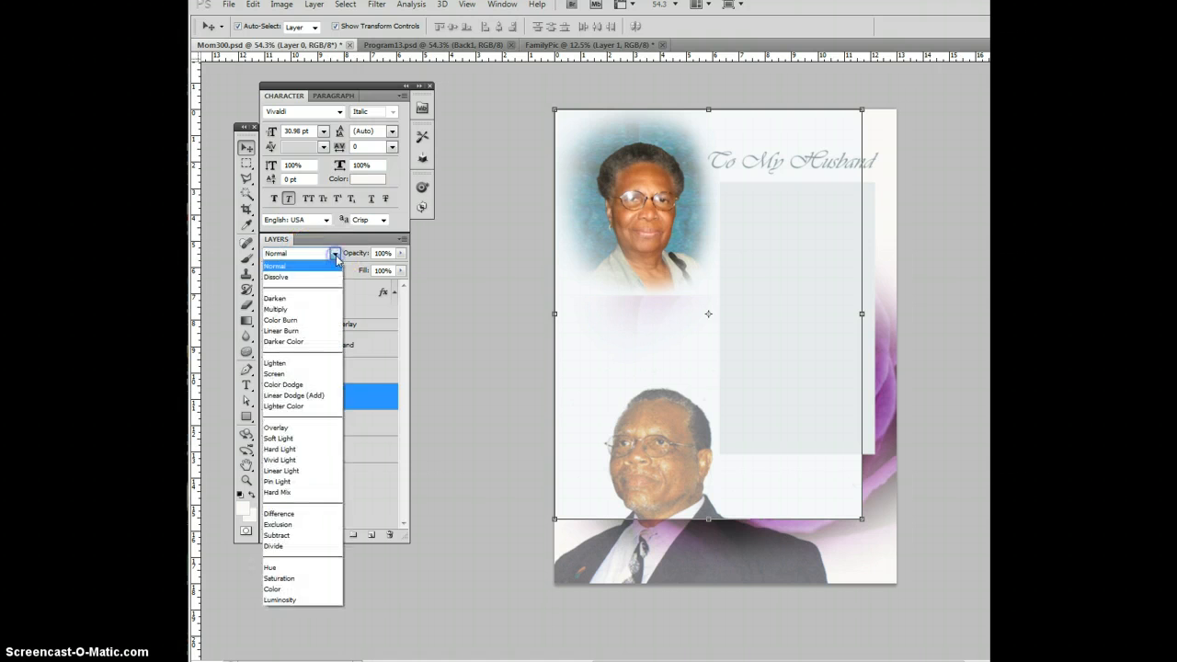
click(281, 309)
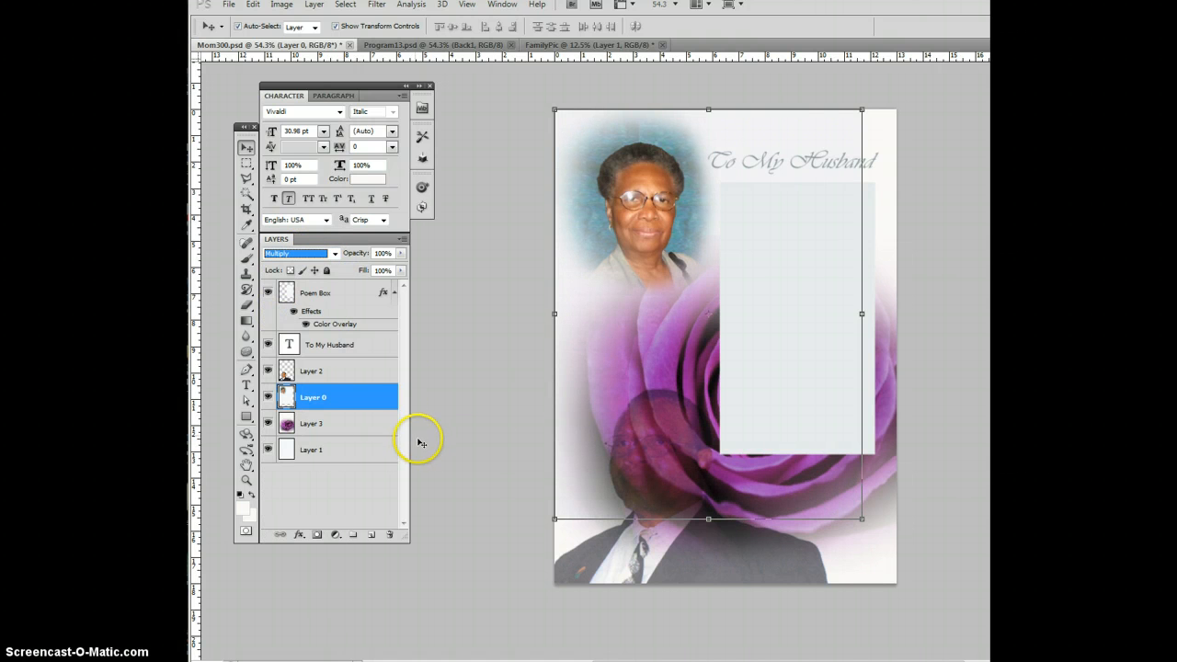
- Set the blend mode of the man's portrait layer (Layer 2) to Normal
click(752, 584)
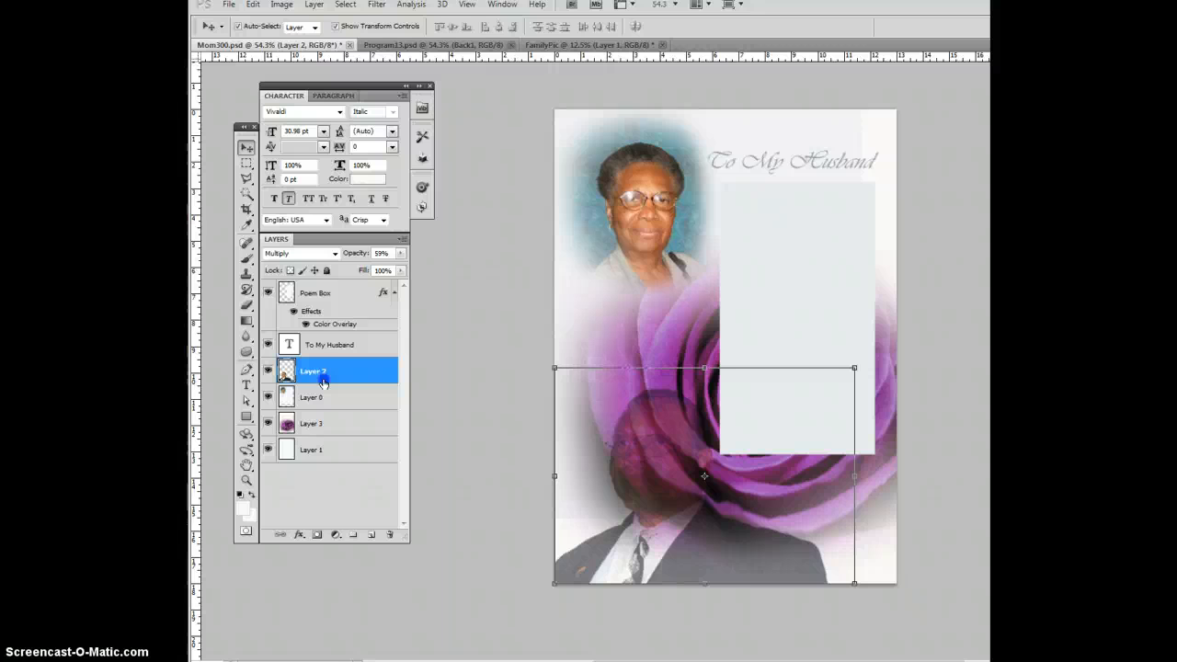
click(328, 251)
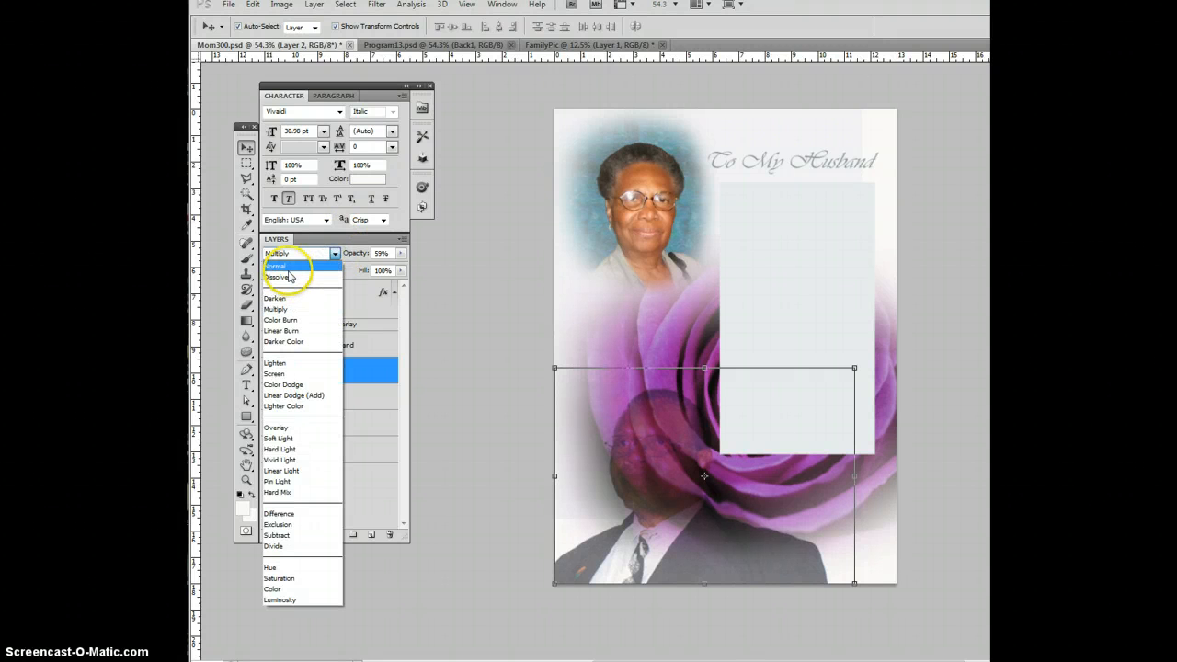
click(285, 265)
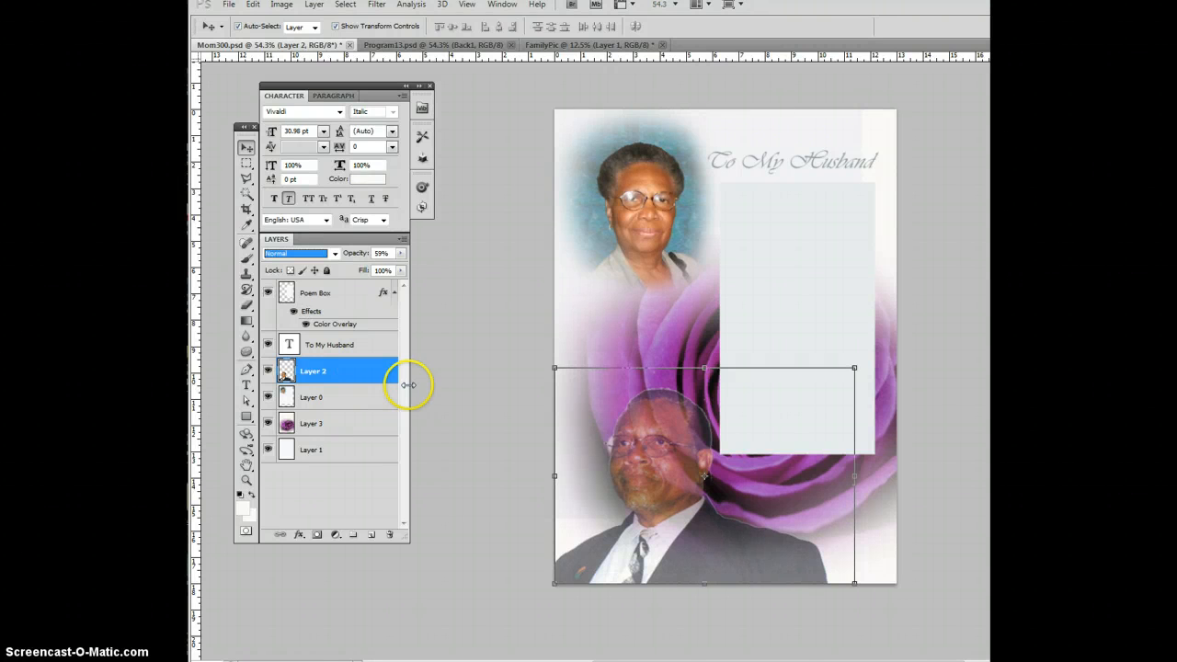
click(612, 529)
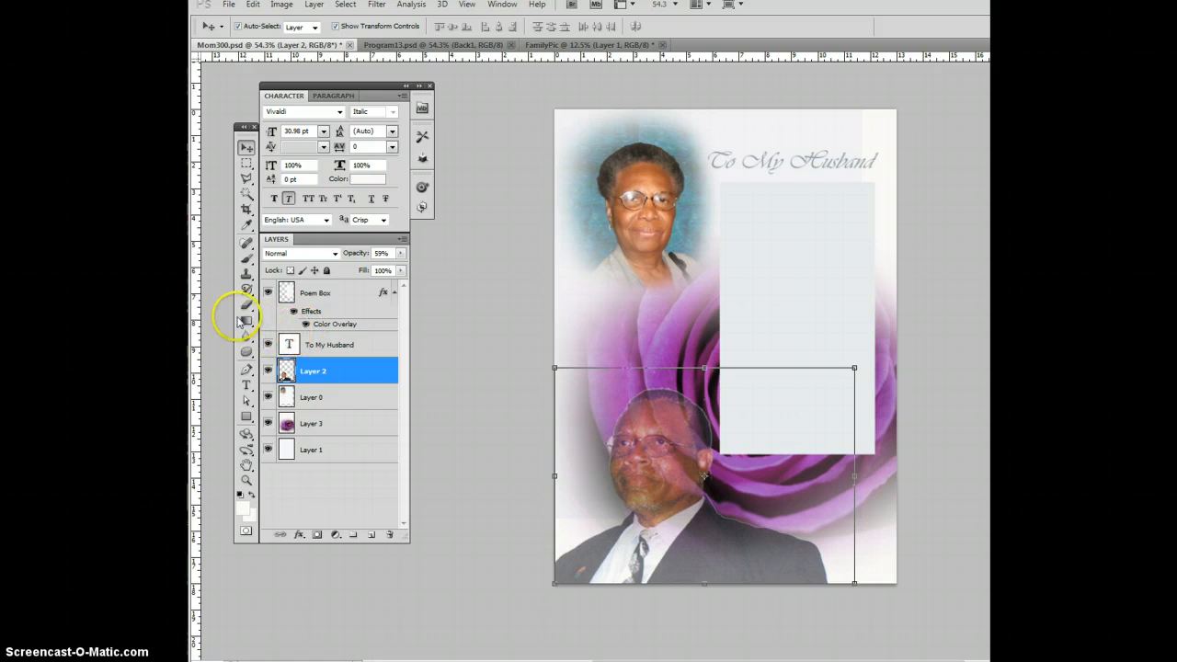
- Partly erase the man's face on Layer 2 with a large soft eraser brush so it blends into the rose
click(246, 305)
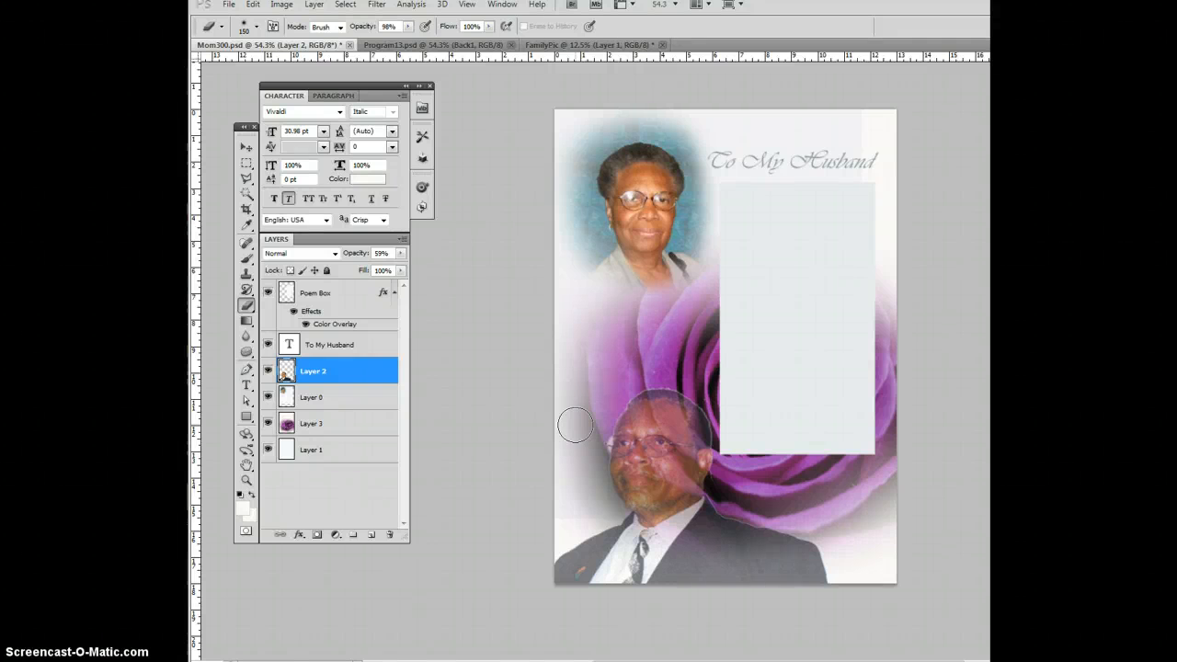
mouse_move(580, 423)
mouse_down()
mouse_move(570, 420)
mouse_move(646, 447)
mouse_move(665, 443)
mouse_move(667, 428)
mouse_up()
drag(647, 485, 635, 506)
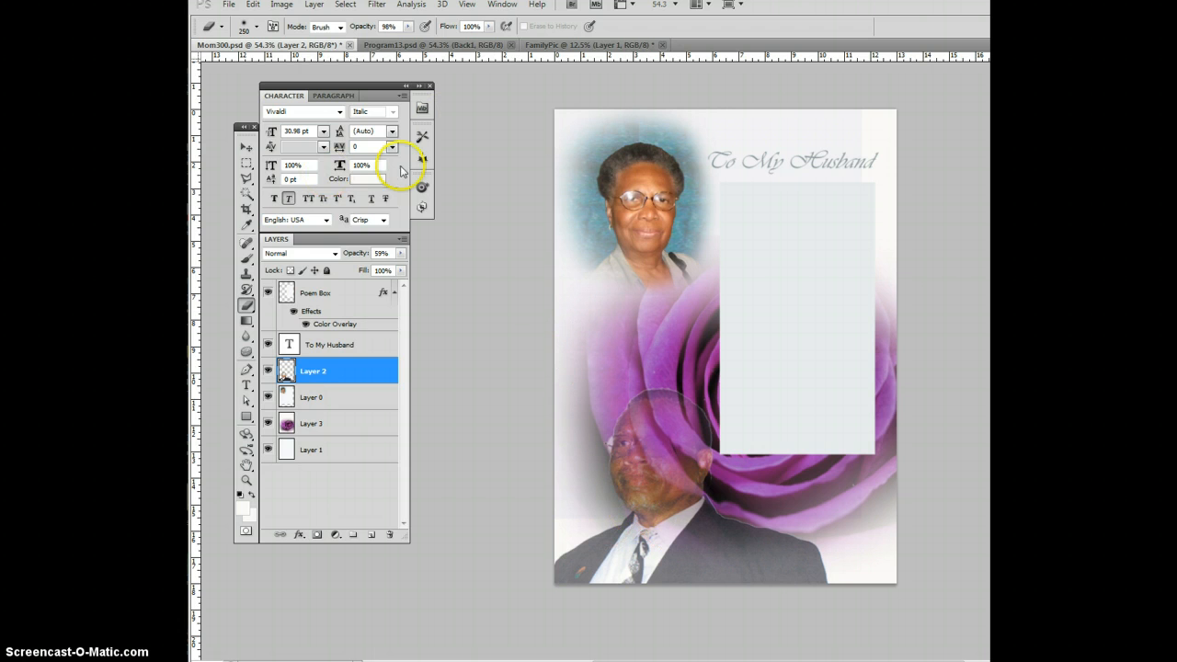
- Undo the eraser strokes on the man's face in Layer 2, keeping the earlier layer changes
click(228, 4)
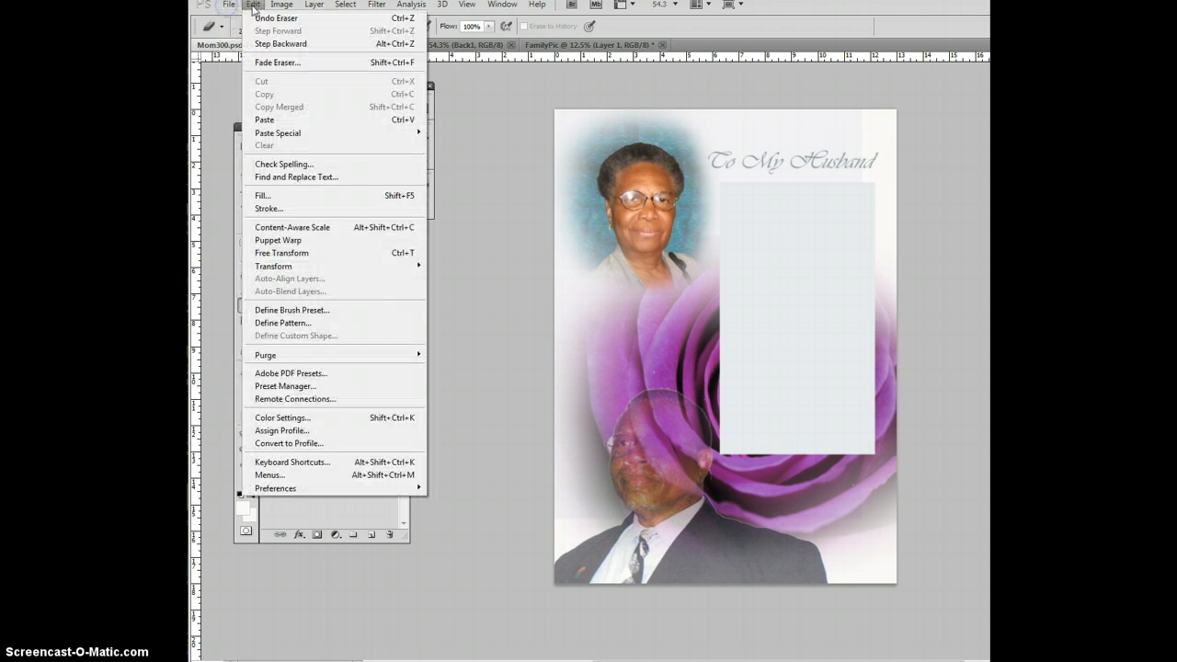
click(253, 4)
click(255, 5)
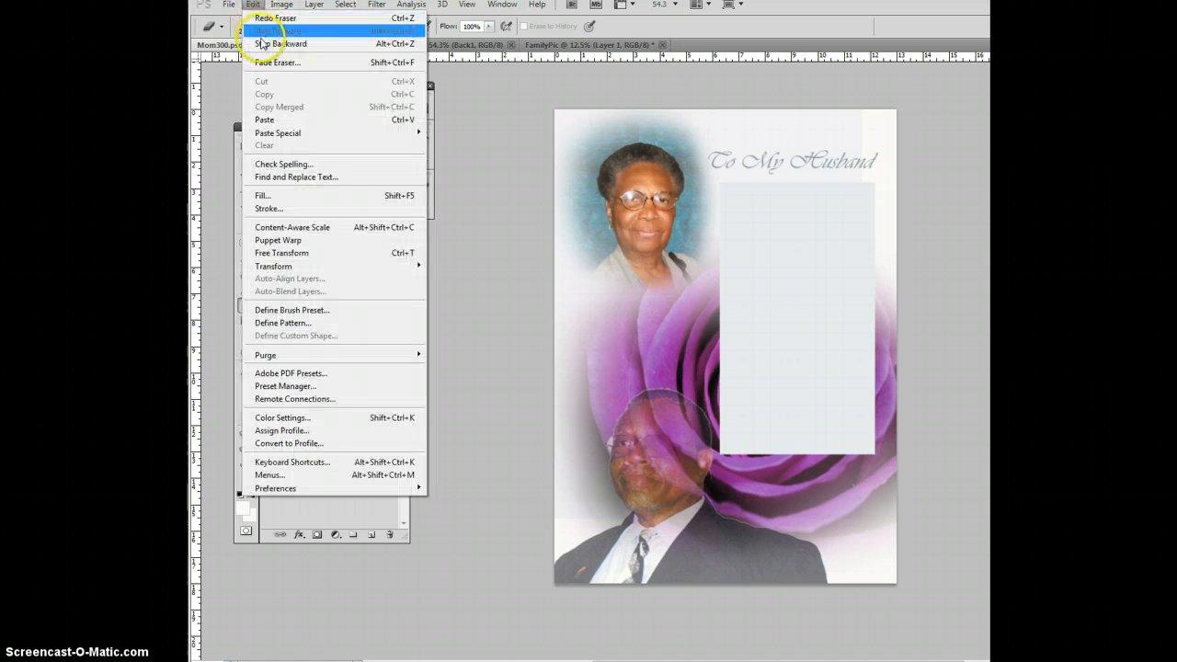
click(259, 42)
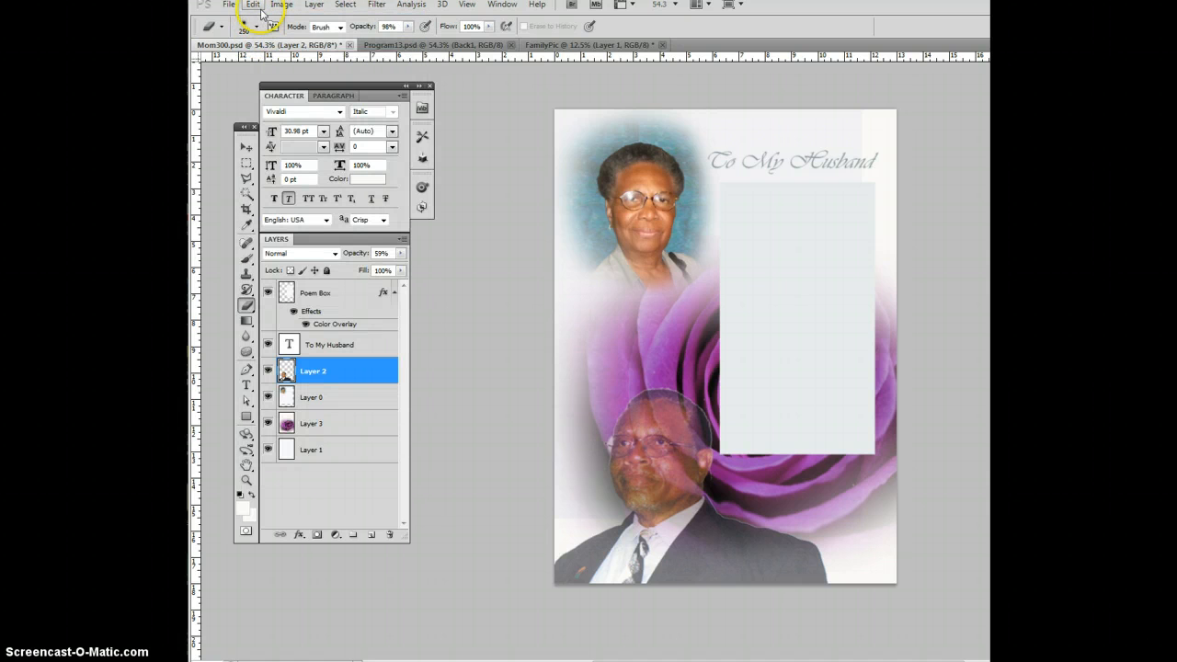
click(253, 5)
click(264, 45)
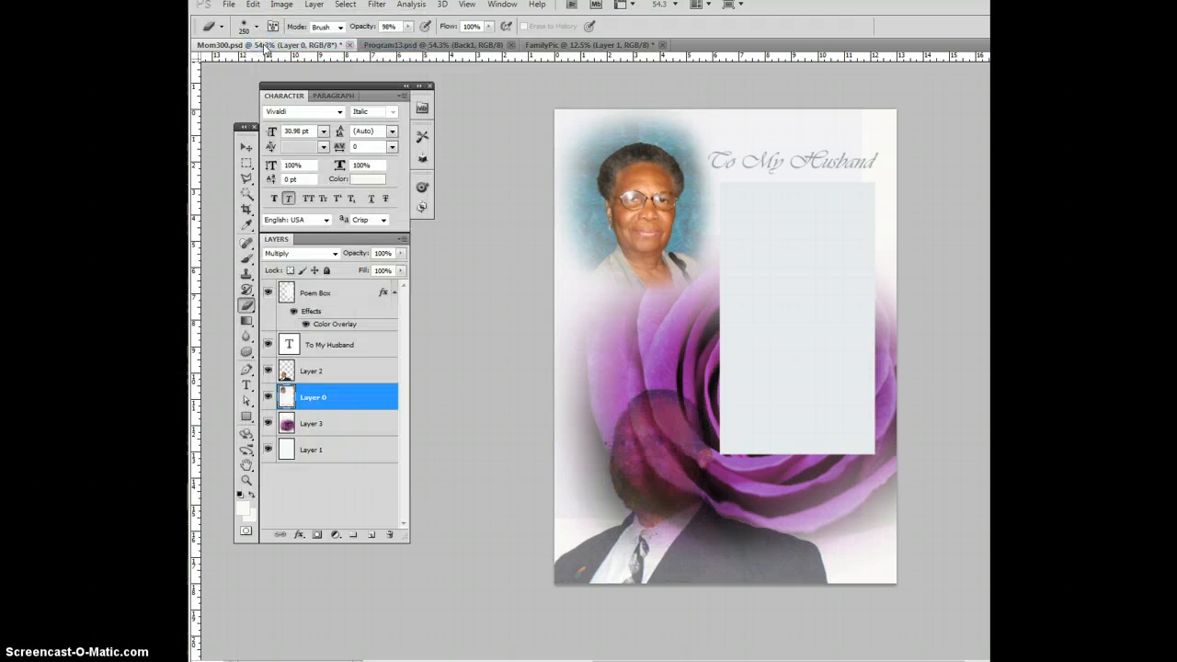
click(255, 5)
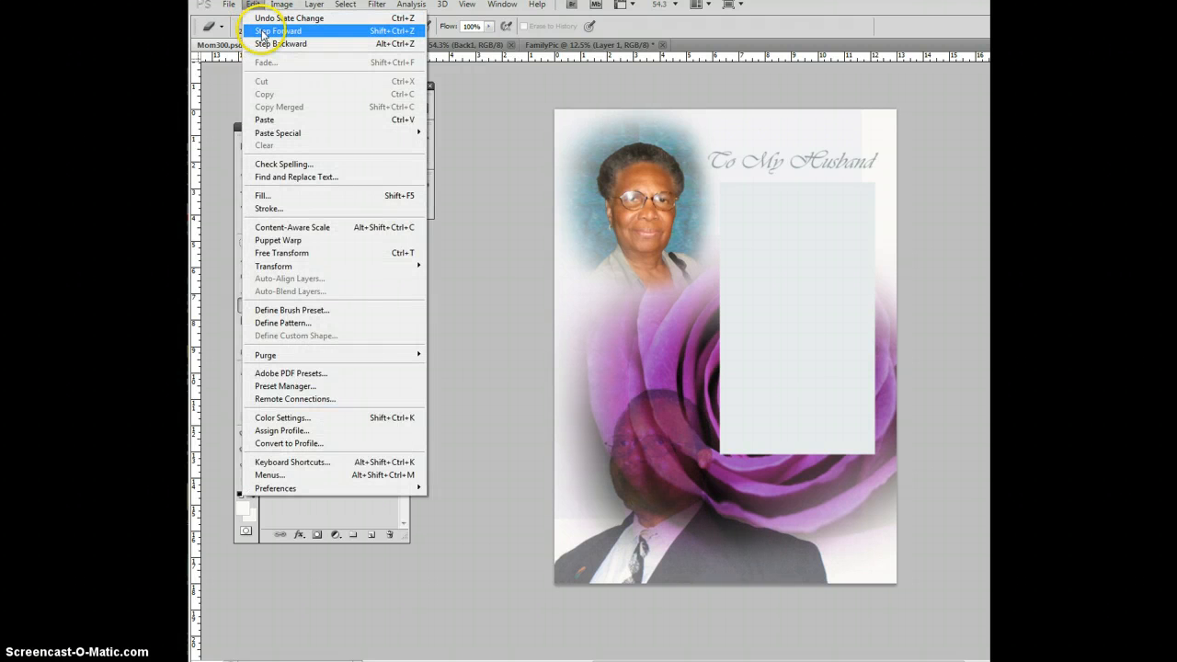
click(263, 31)
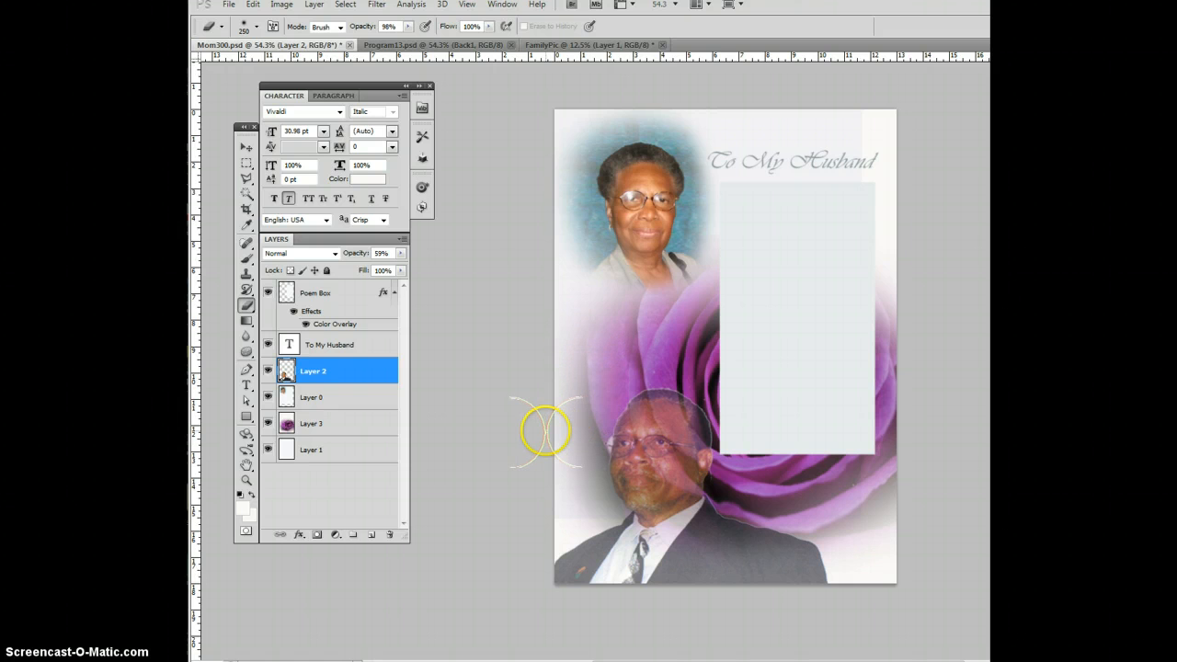
- Erase the rose on Layer 3 from behind the man's face and suit, reducing the soft eraser to 125 px
click(247, 147)
click(611, 353)
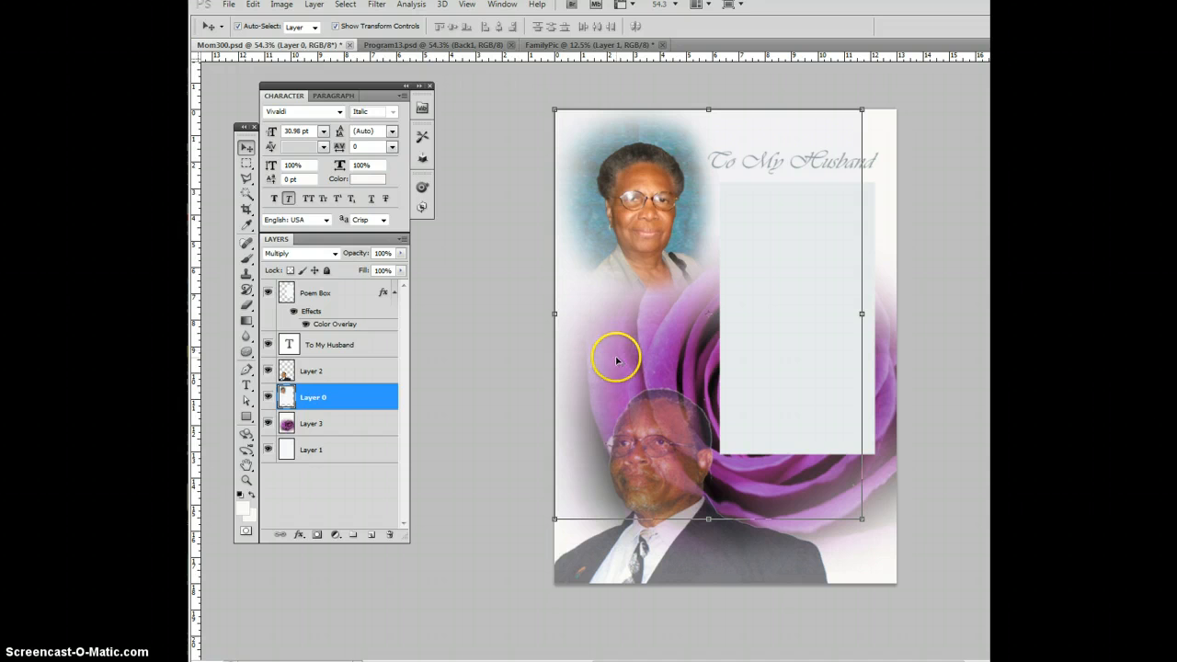
click(871, 491)
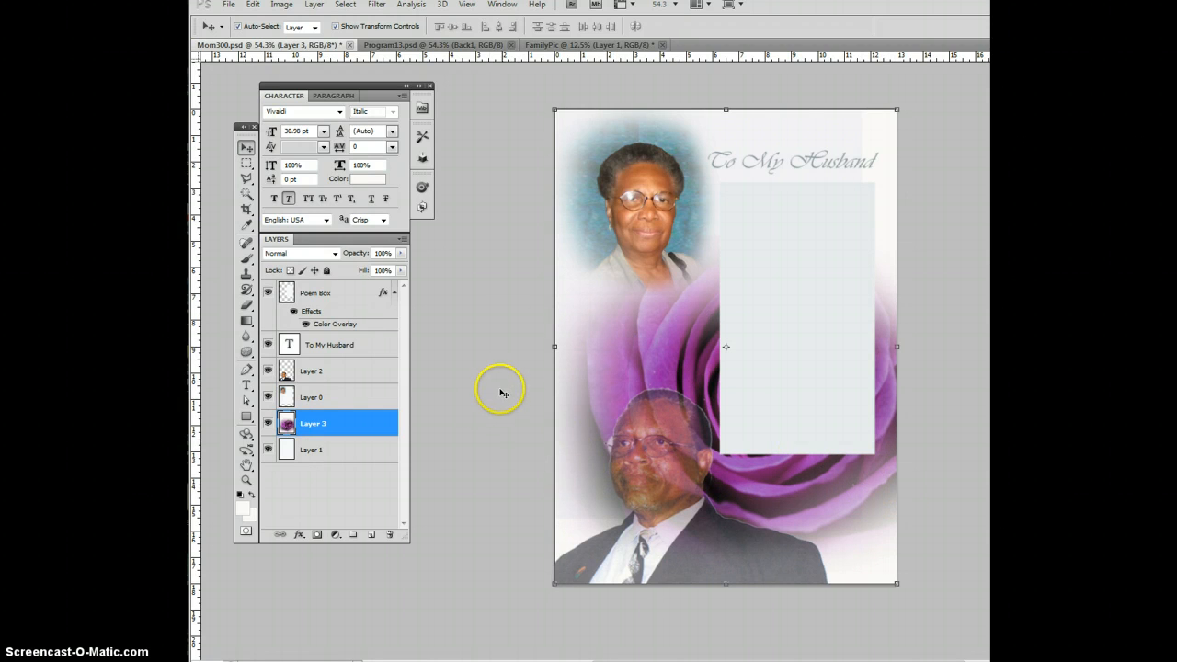
click(246, 305)
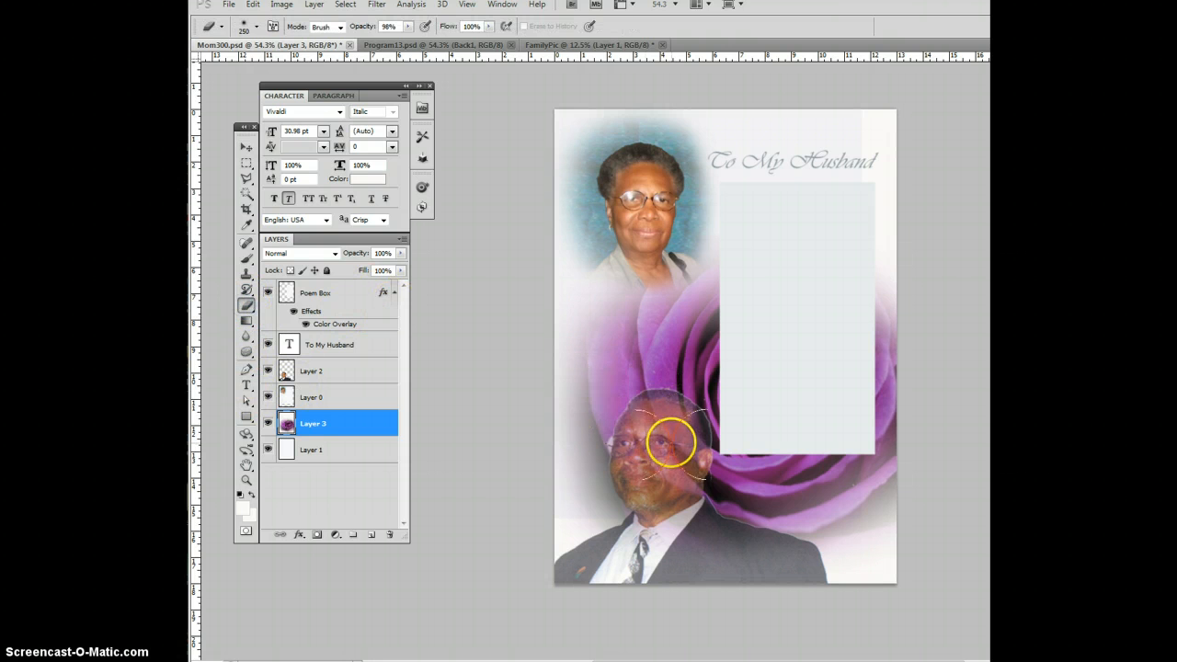
mouse_move(670, 436)
mouse_down()
mouse_move(666, 487)
mouse_move(677, 478)
mouse_move(685, 497)
mouse_up()
key(bracketleft)
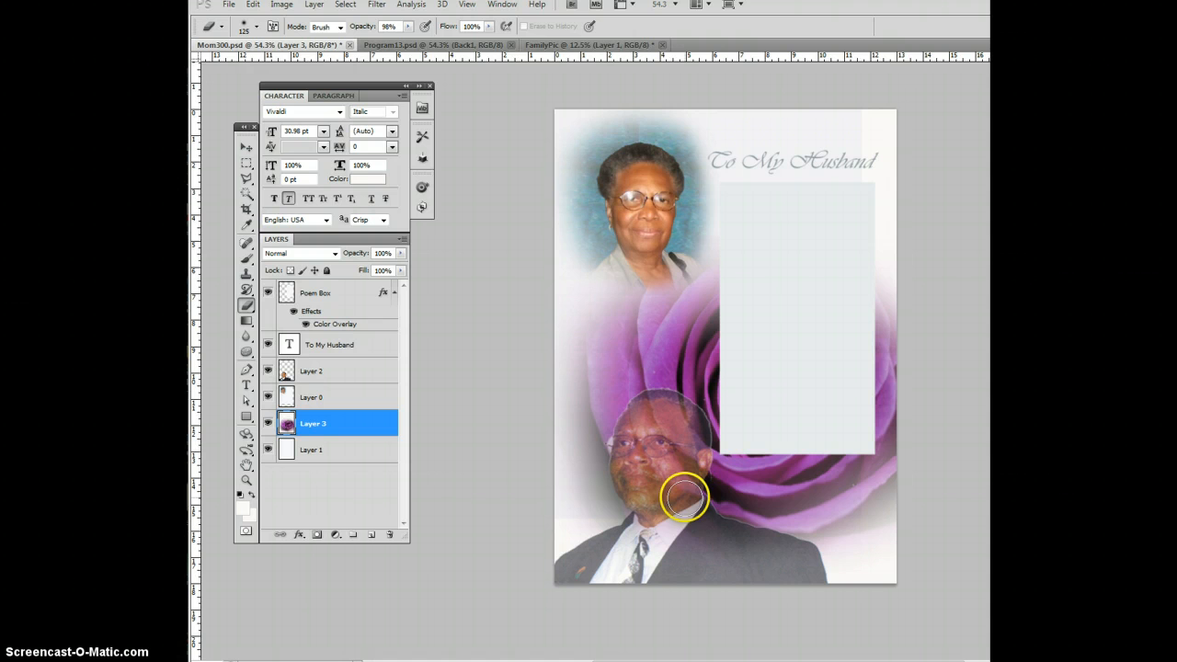
click(746, 551)
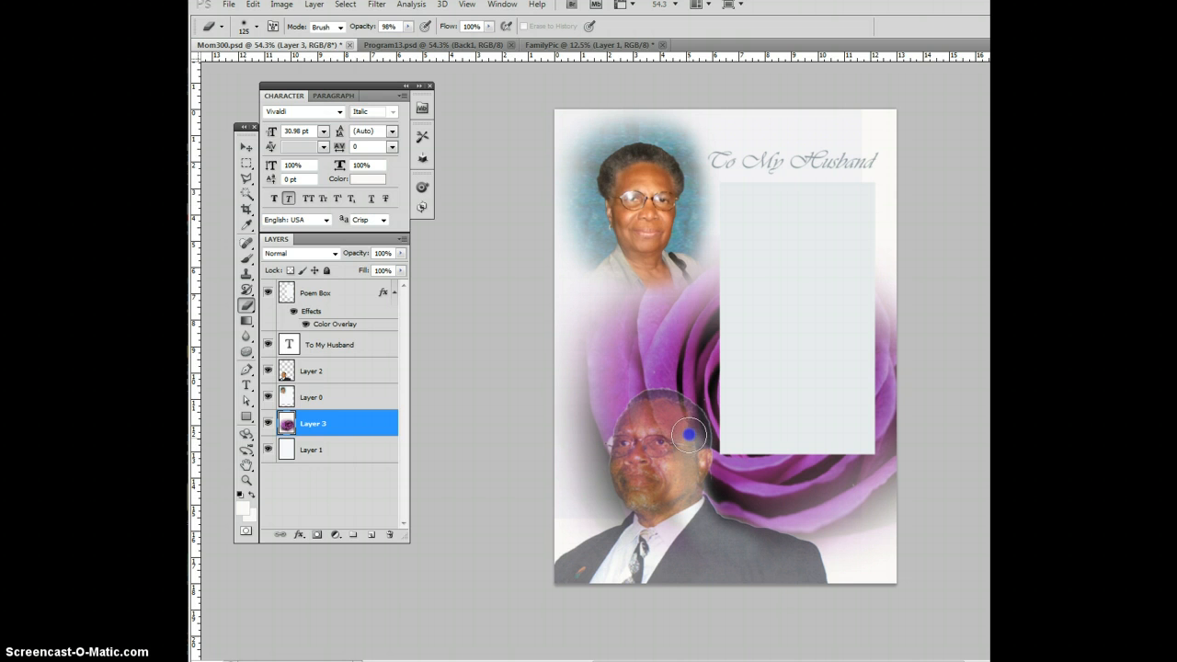
mouse_move(689, 434)
mouse_down()
mouse_move(650, 416)
mouse_move(633, 440)
mouse_move(637, 493)
mouse_move(654, 514)
mouse_move(666, 484)
mouse_move(661, 448)
mouse_move(647, 458)
mouse_move(657, 473)
mouse_move(680, 460)
mouse_up()
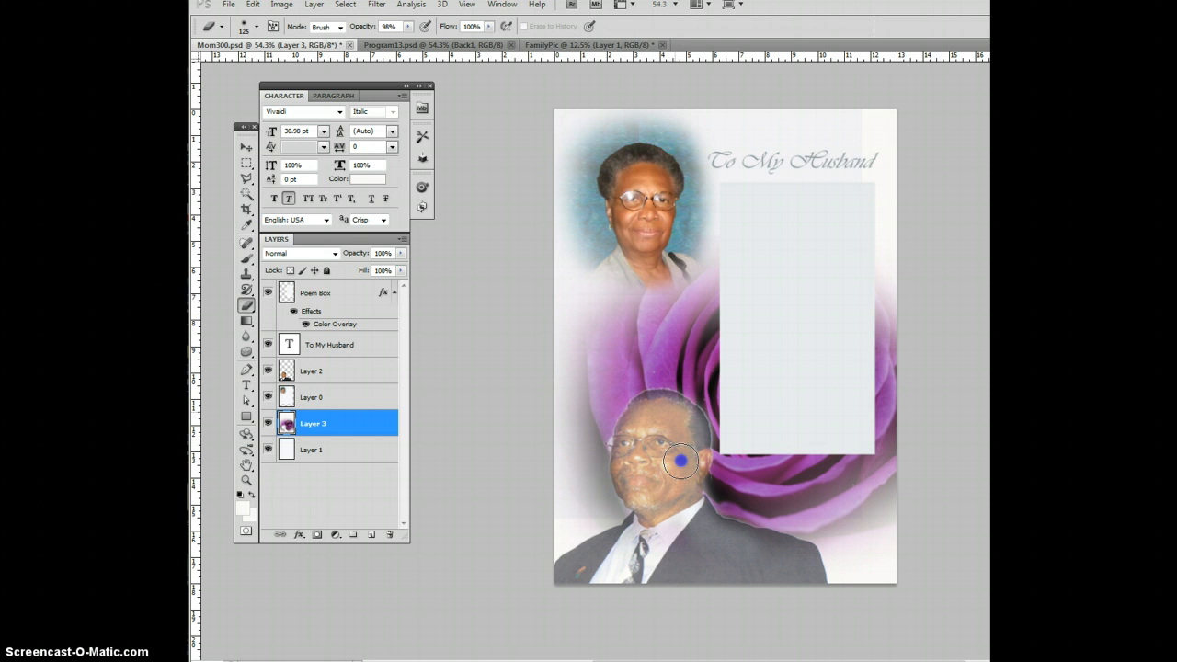
mouse_move(680, 460)
mouse_down()
mouse_move(629, 461)
mouse_move(632, 478)
mouse_move(696, 555)
mouse_move(694, 514)
mouse_up()
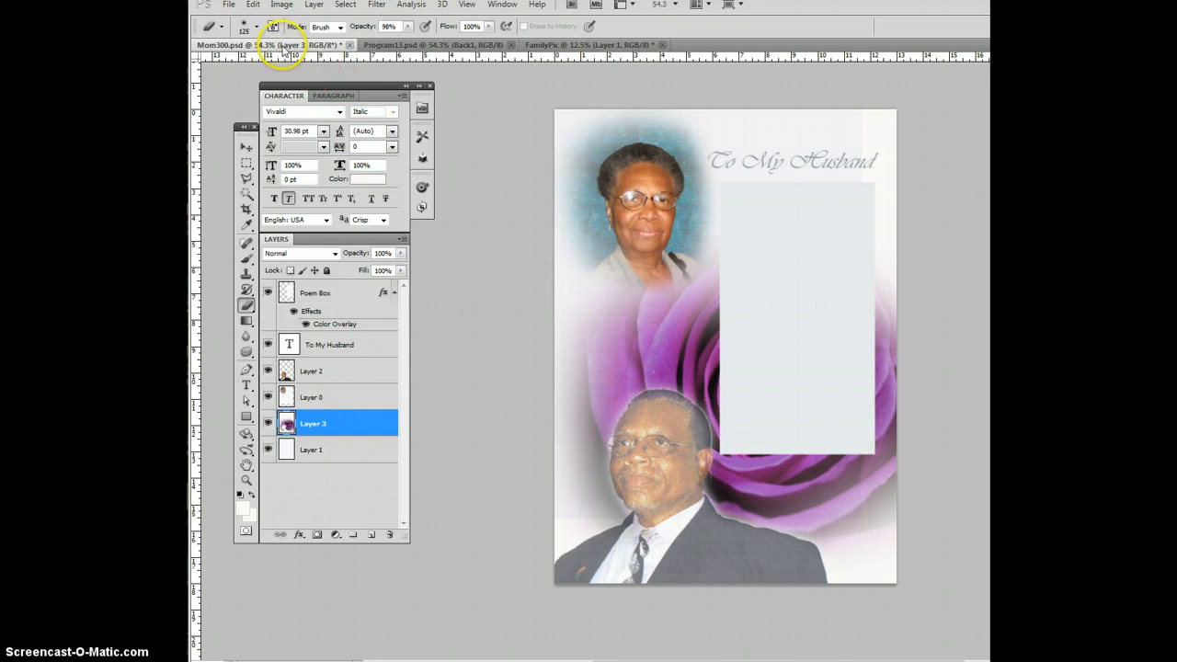
- Erase the rose on Layer 3 behind the woman's portrait and along the page's left edge with a 500 px soft eraser
click(250, 28)
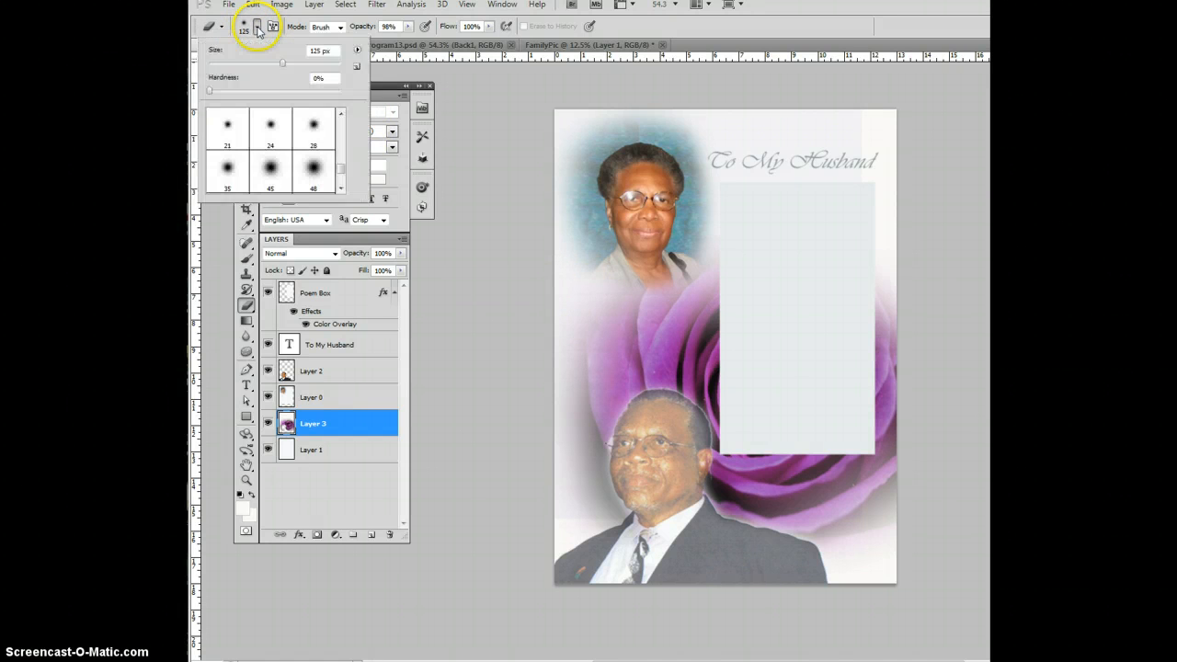
scroll(337, 172, down, 1)
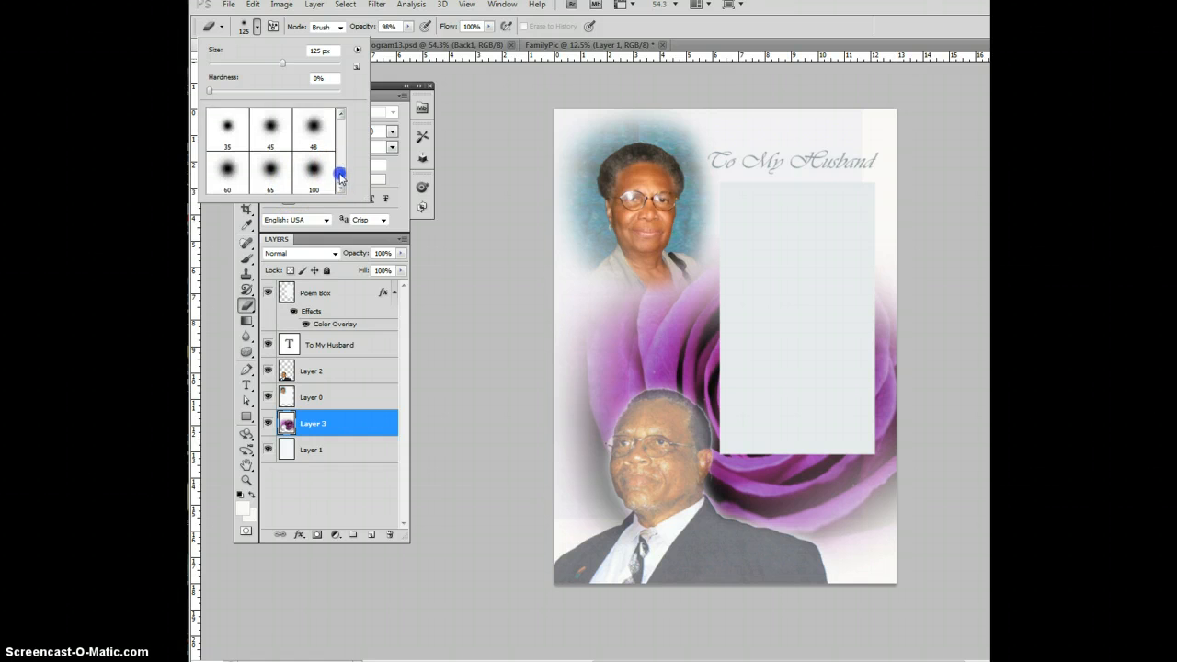
click(314, 164)
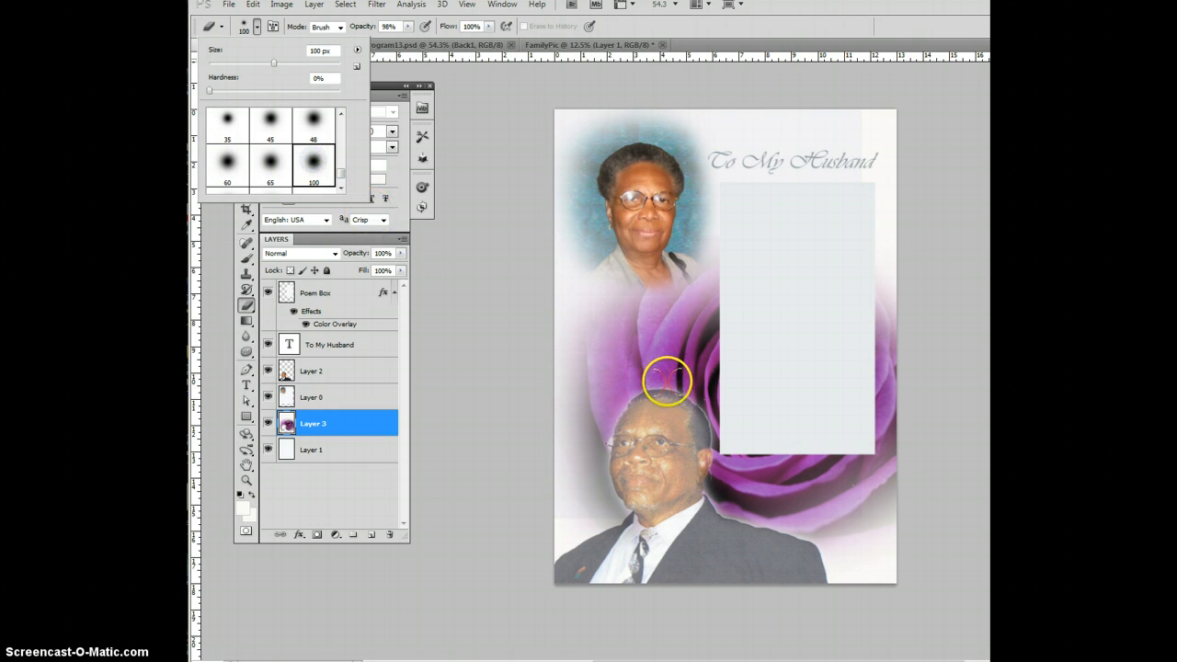
drag(341, 178, 341, 182)
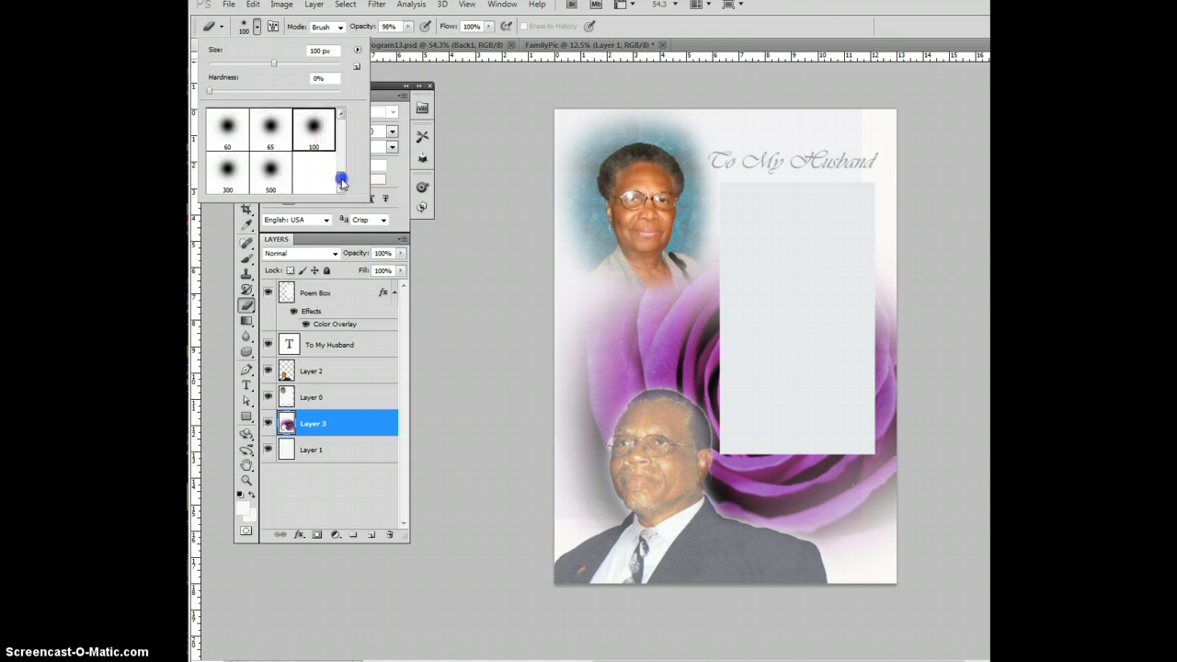
click(270, 171)
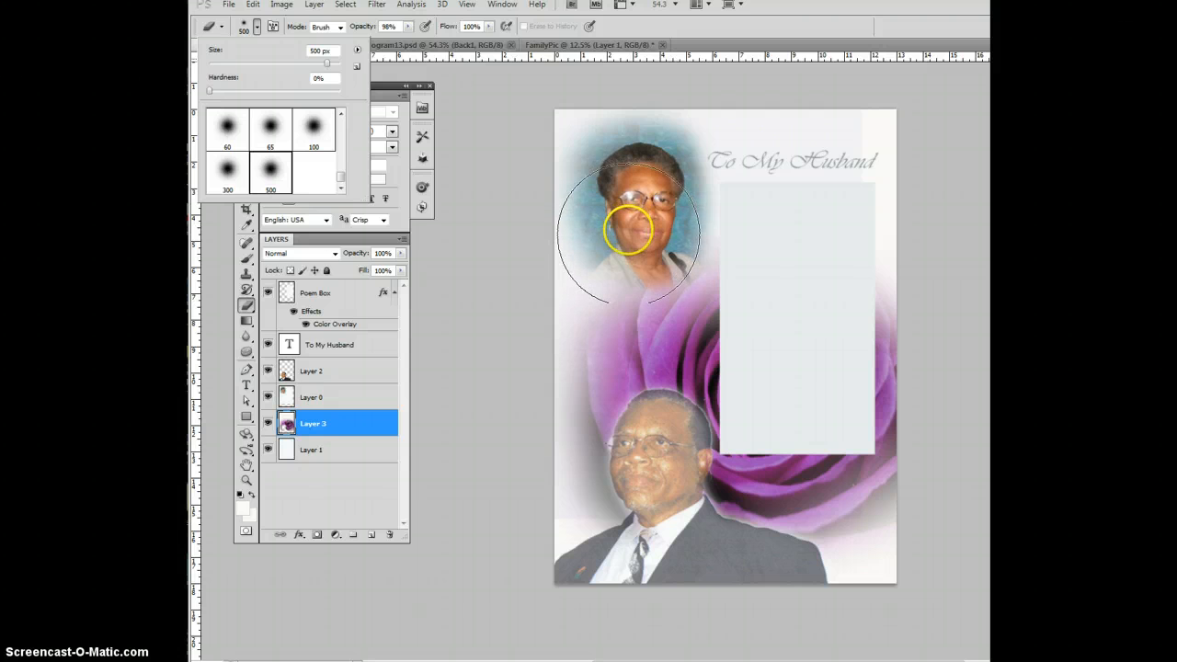
click(622, 226)
click(624, 236)
click(611, 248)
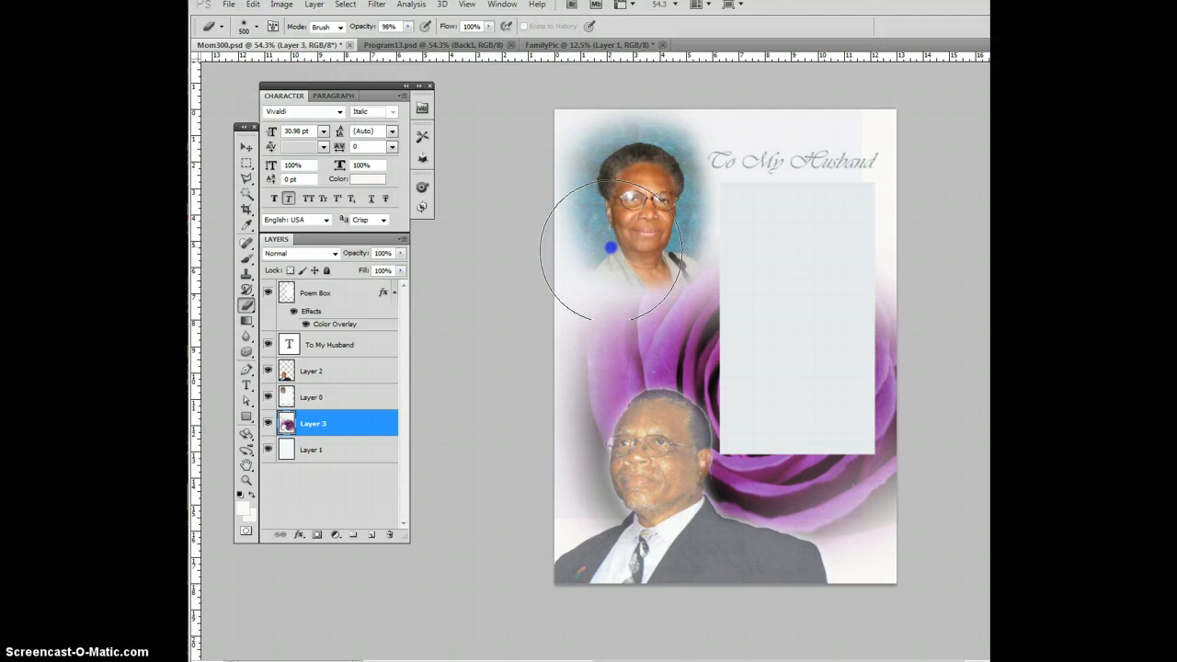
drag(606, 260, 630, 242)
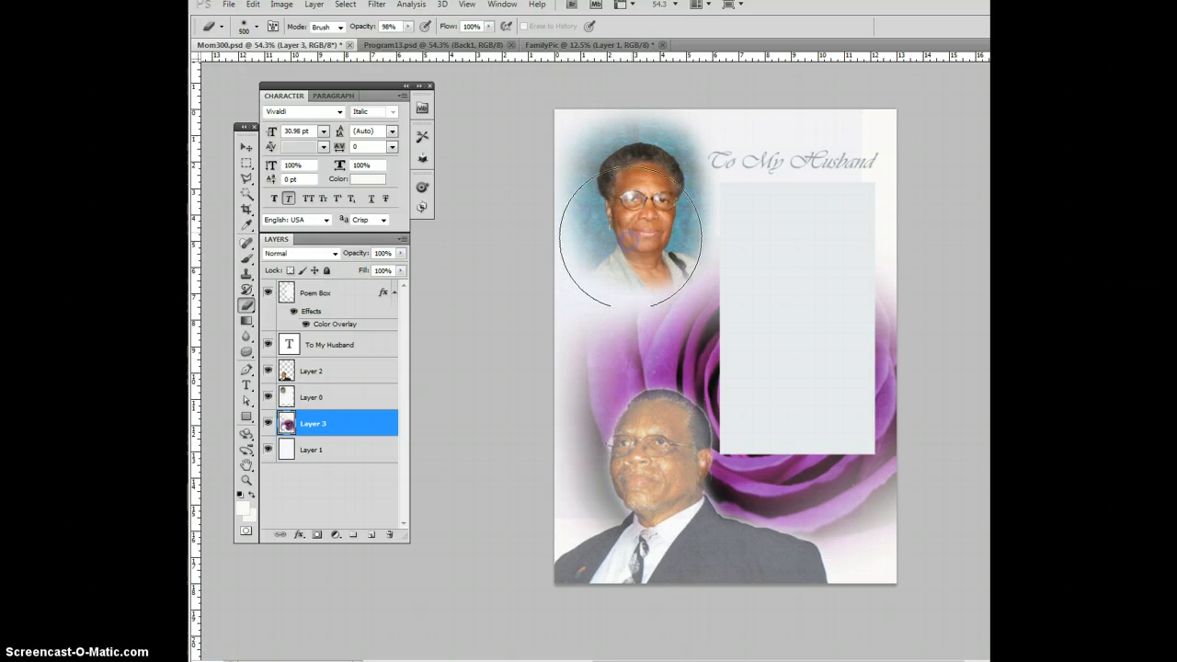
click(633, 229)
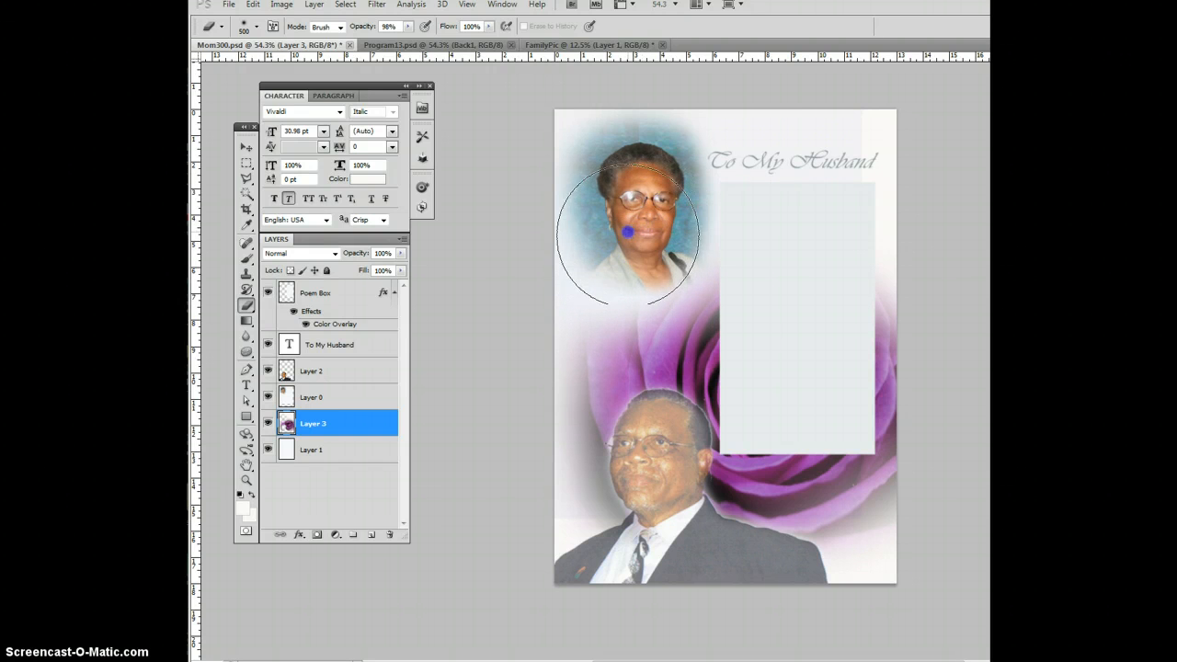
drag(621, 244, 646, 221)
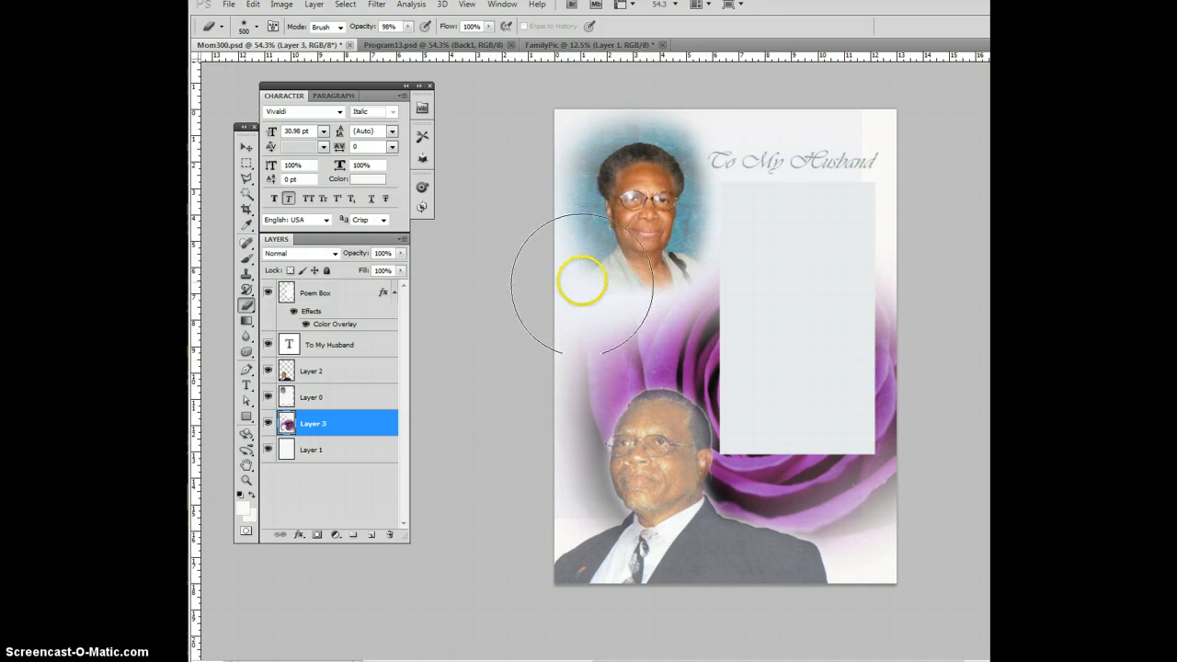
click(531, 356)
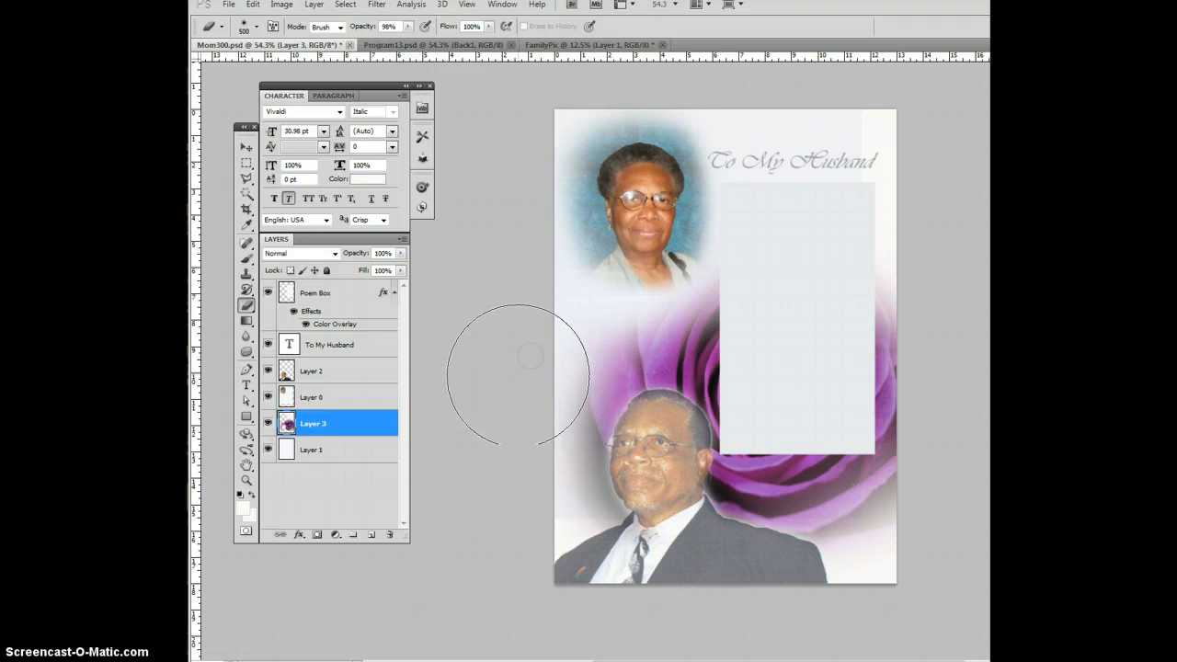
click(519, 373)
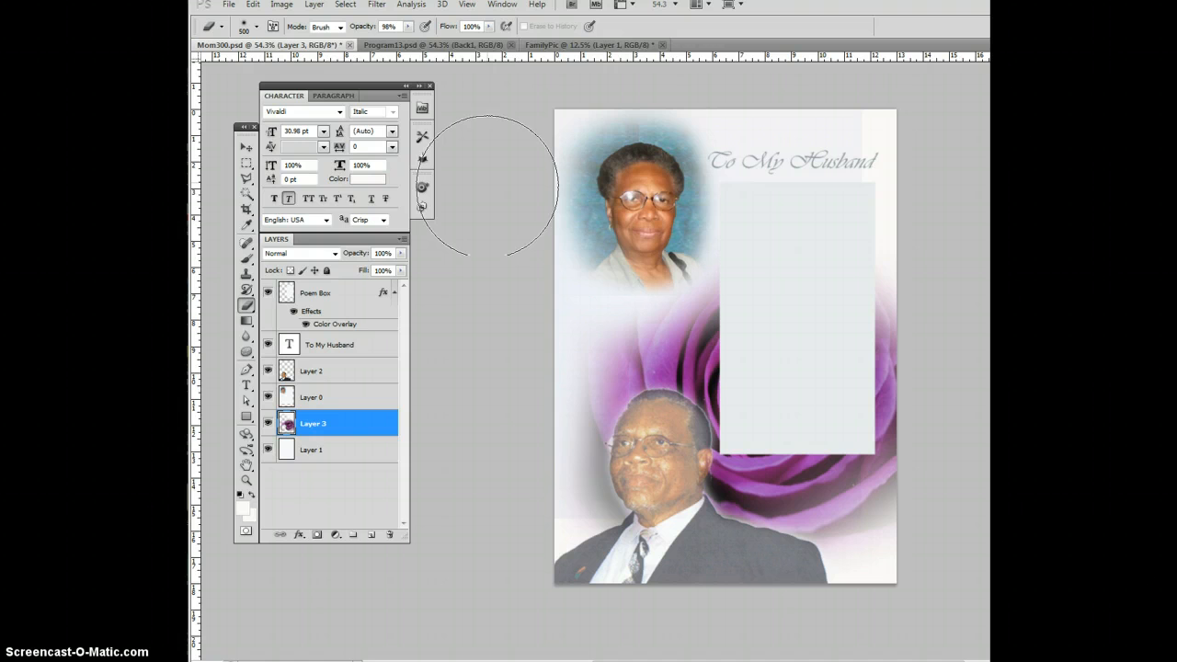
- Try the Multiply blend mode on the rose layer (Layer 3), and set it back to Normal
click(246, 147)
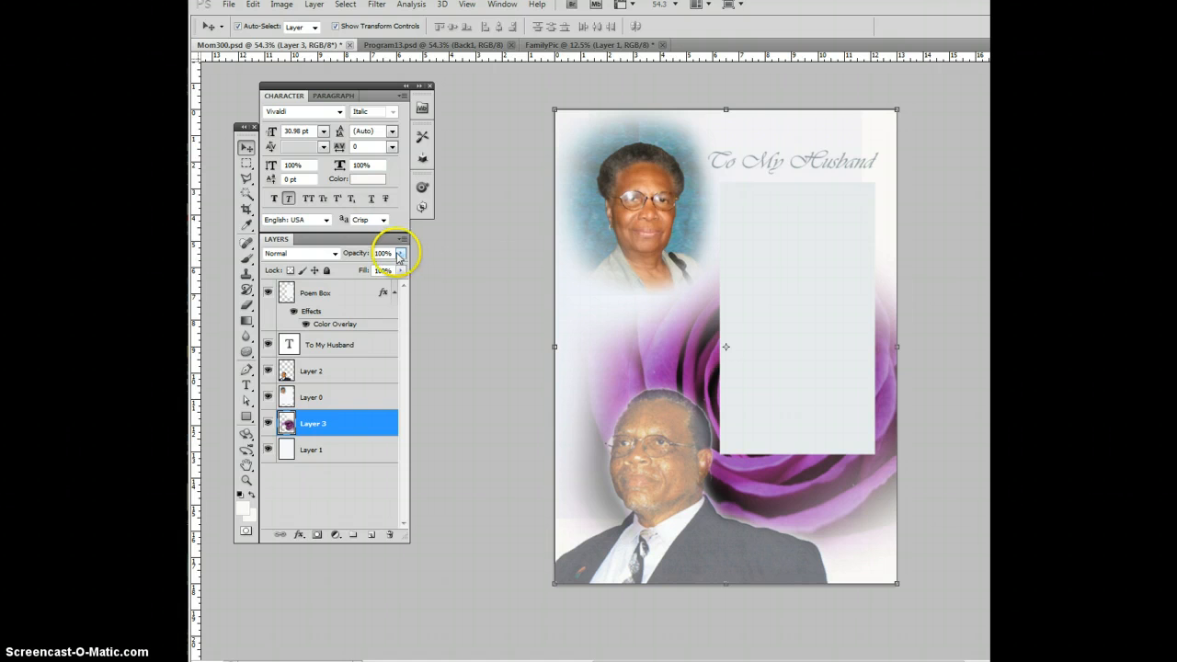
click(335, 255)
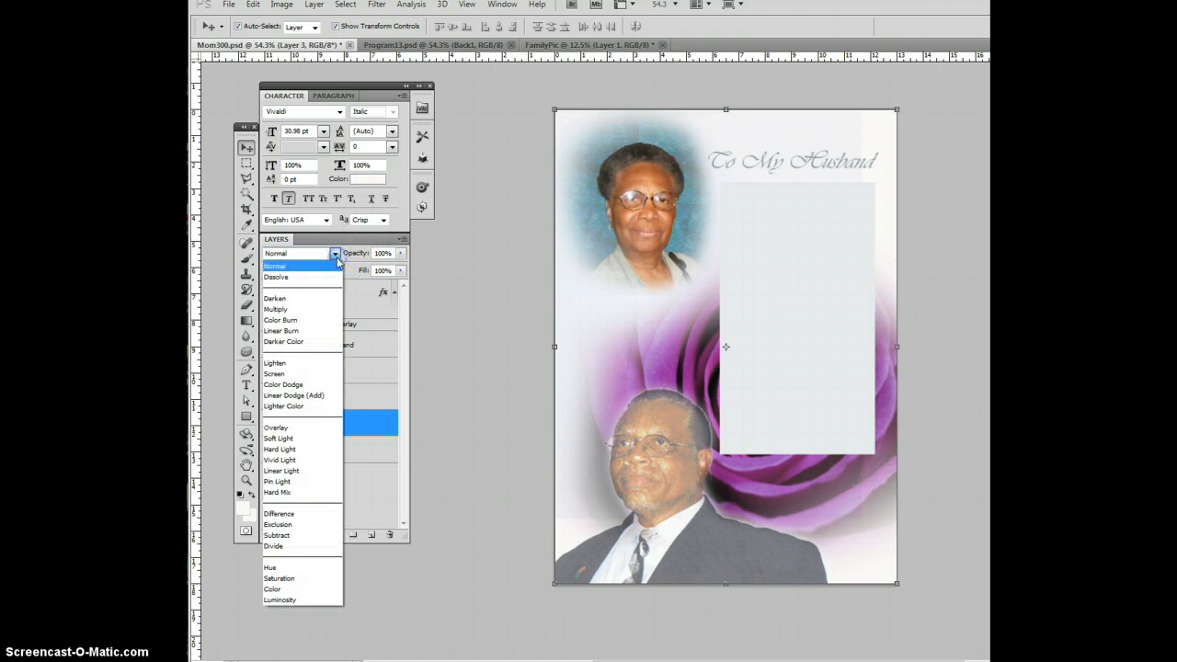
click(293, 309)
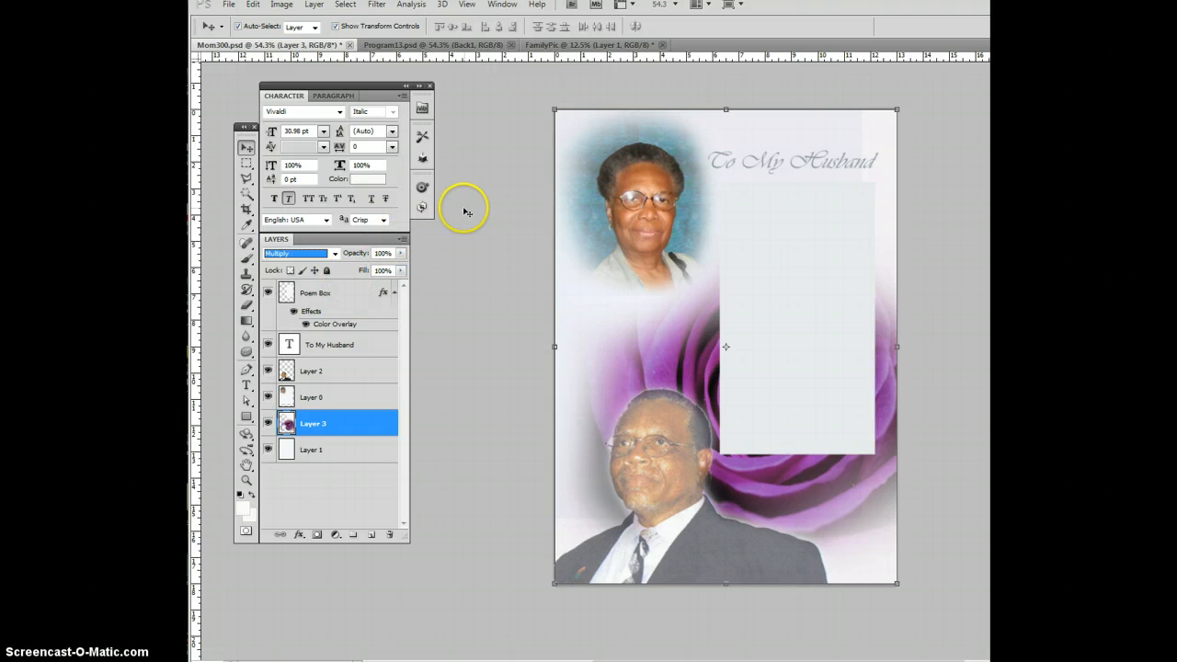
click(335, 255)
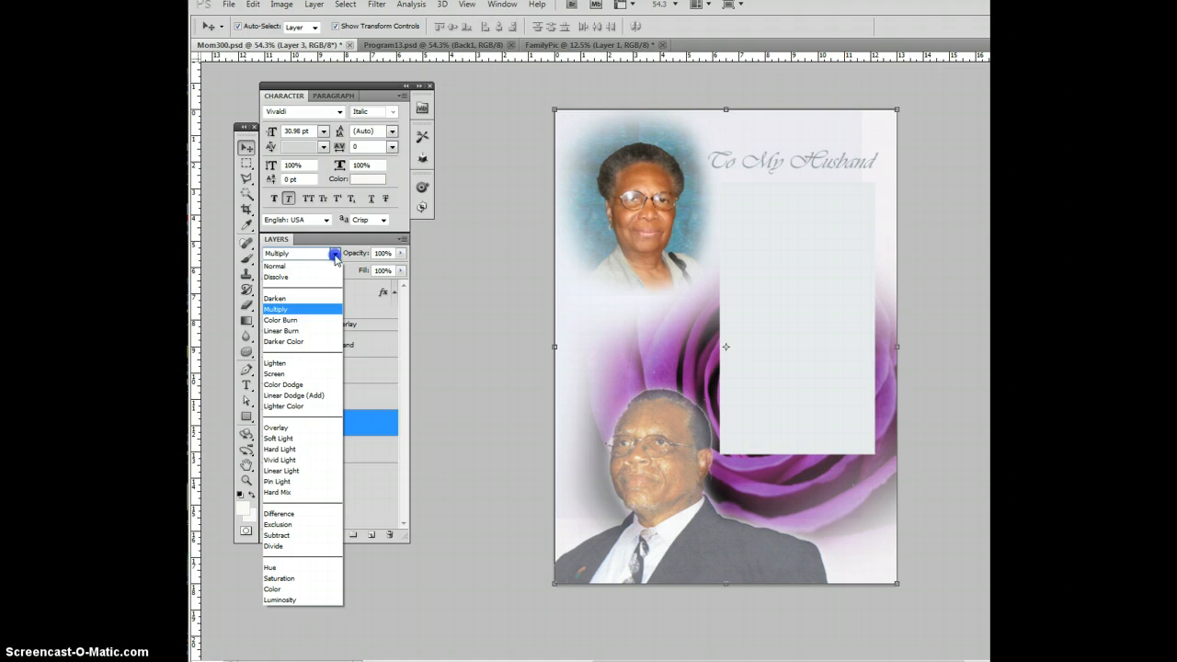
click(282, 265)
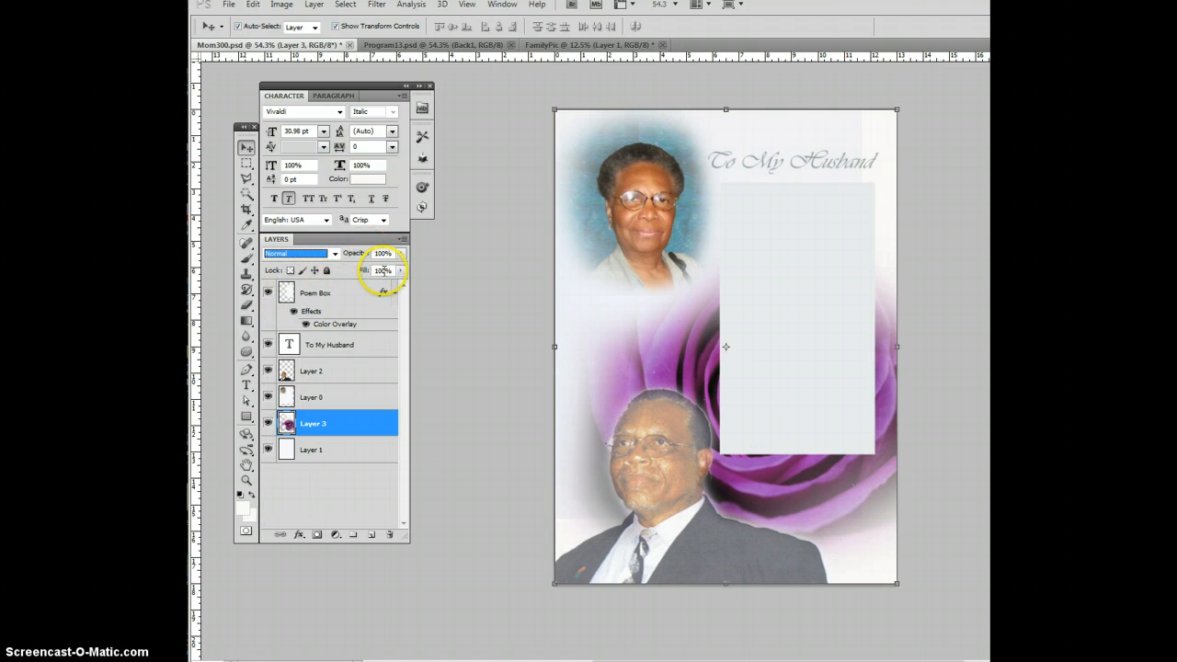
- Lower the opacity of the rose layer (Layer 3) to 27% and reselect that layer
click(400, 253)
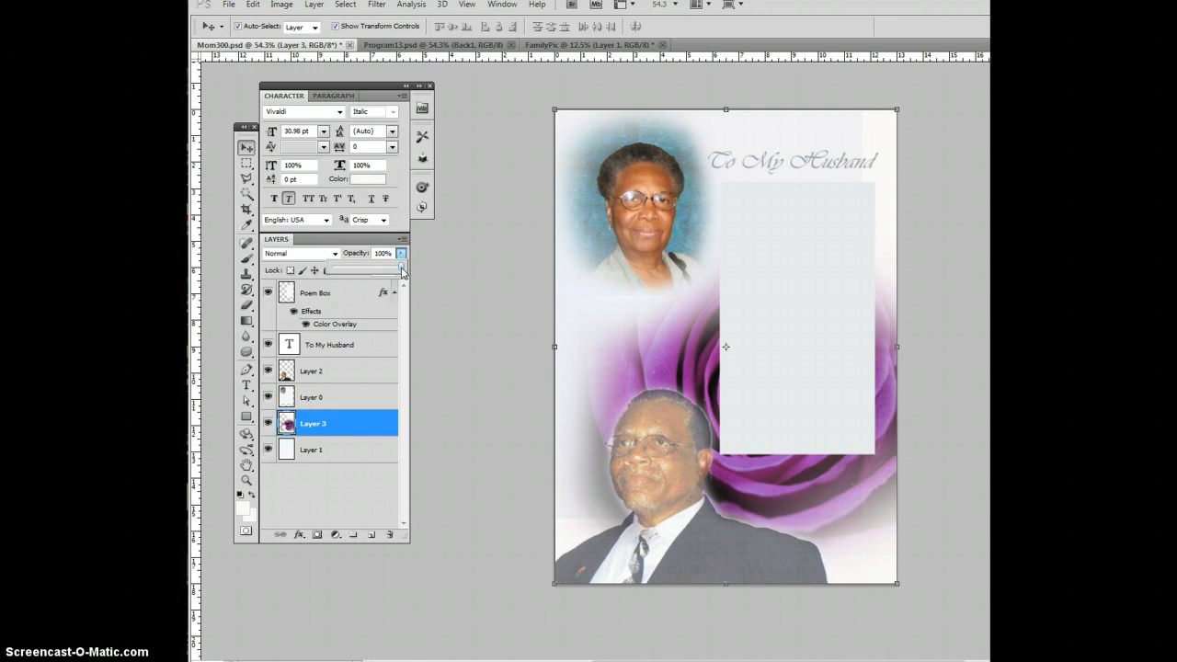
drag(401, 270, 359, 273)
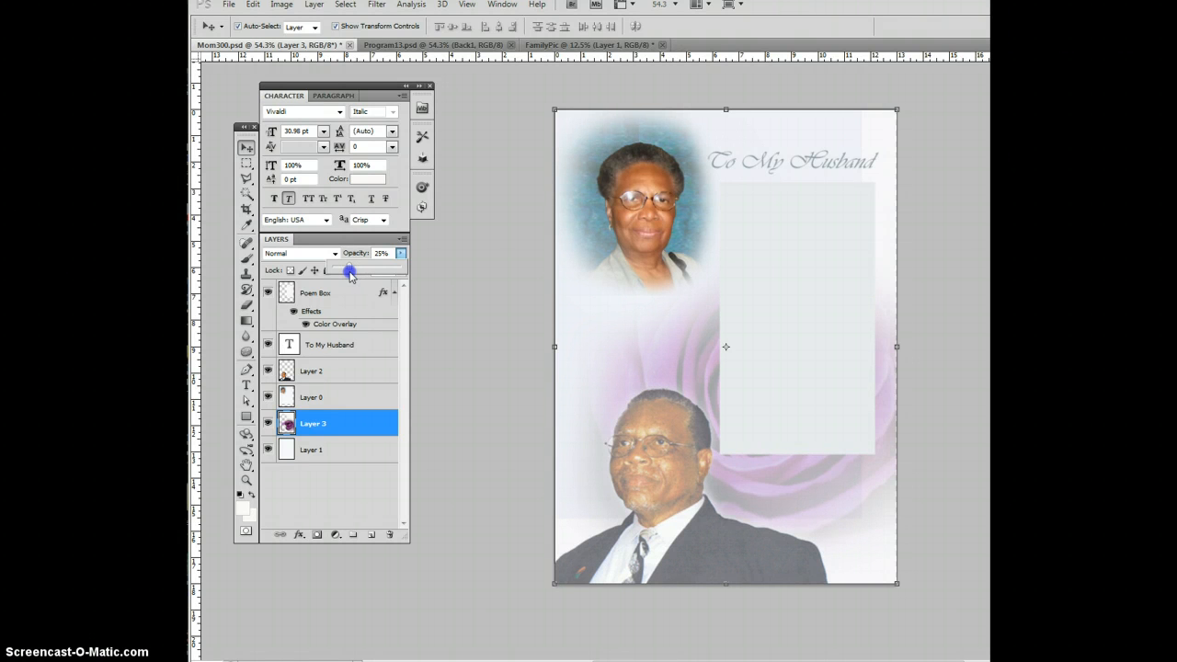
drag(357, 276, 352, 276)
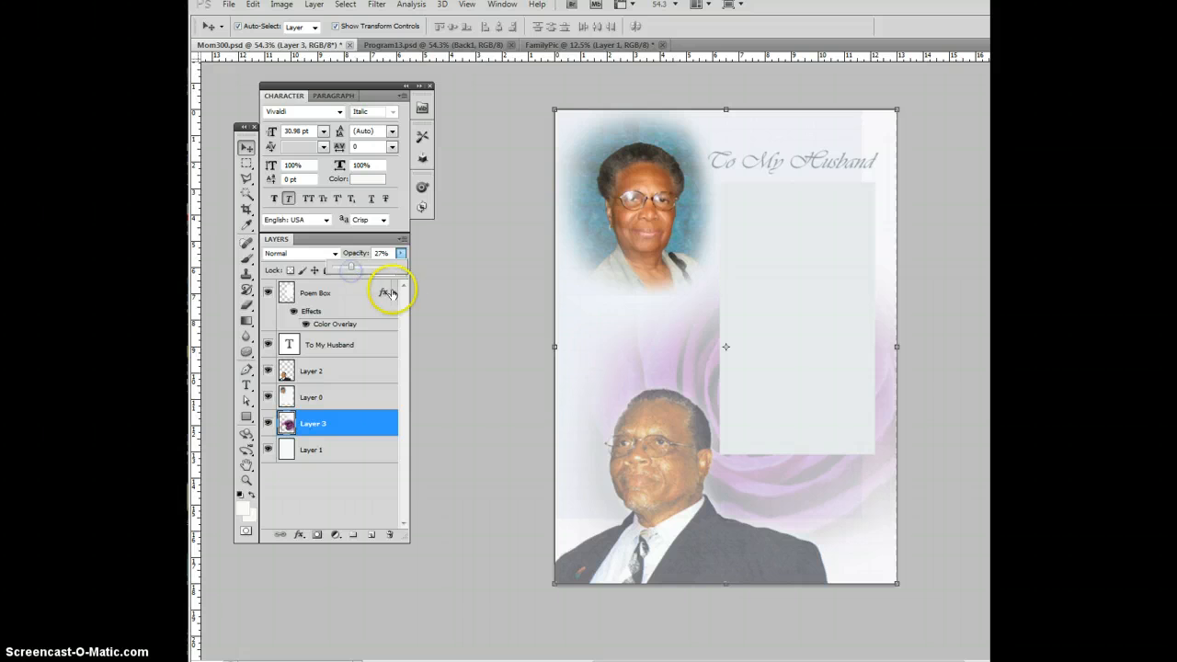
click(485, 288)
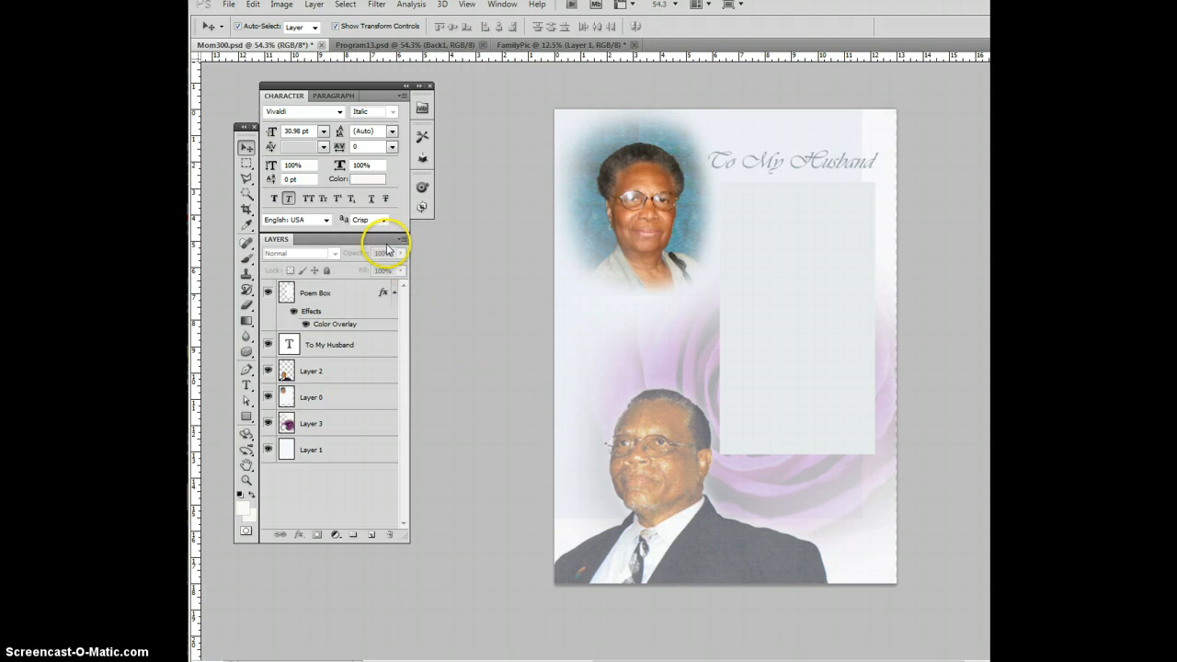
click(612, 358)
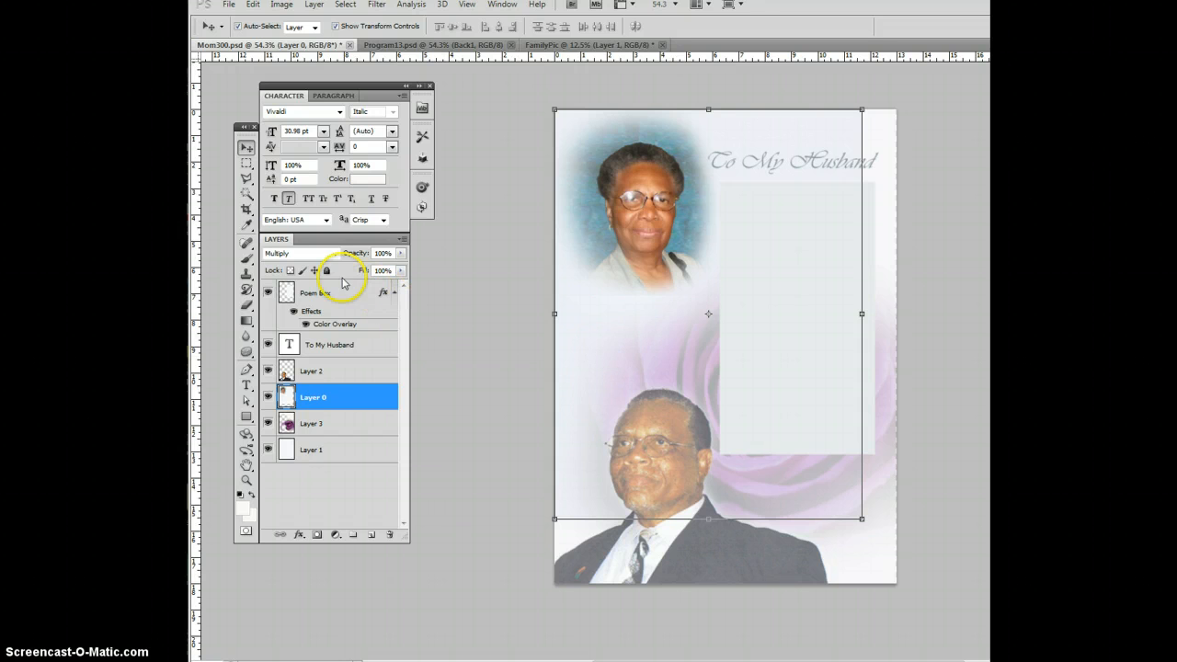
click(890, 498)
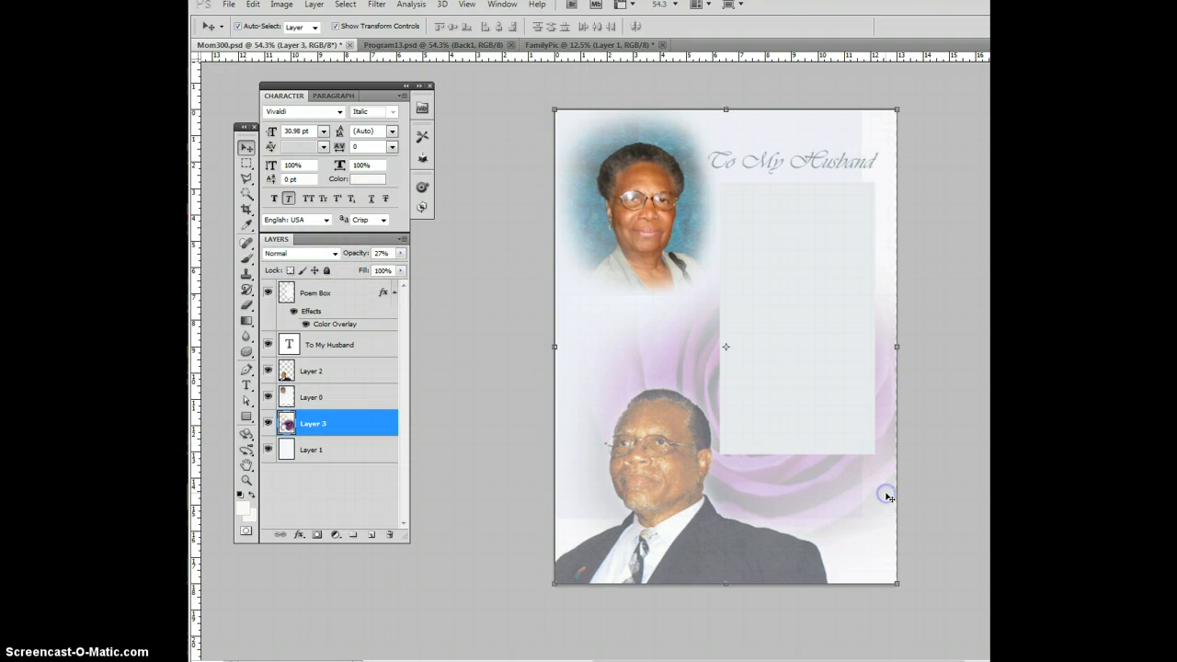
- Set the rose layer (Layer 3) to the Multiply blend mode, and select the woman's portrait layer (Layer 0)
click(335, 255)
click(295, 303)
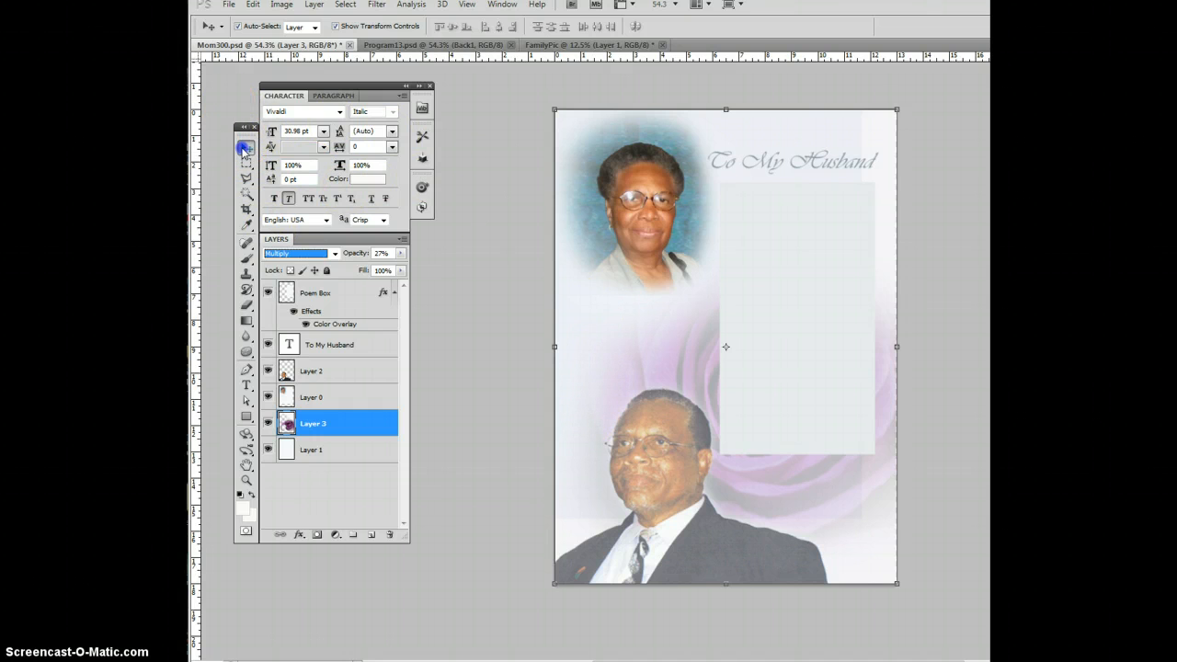
click(659, 230)
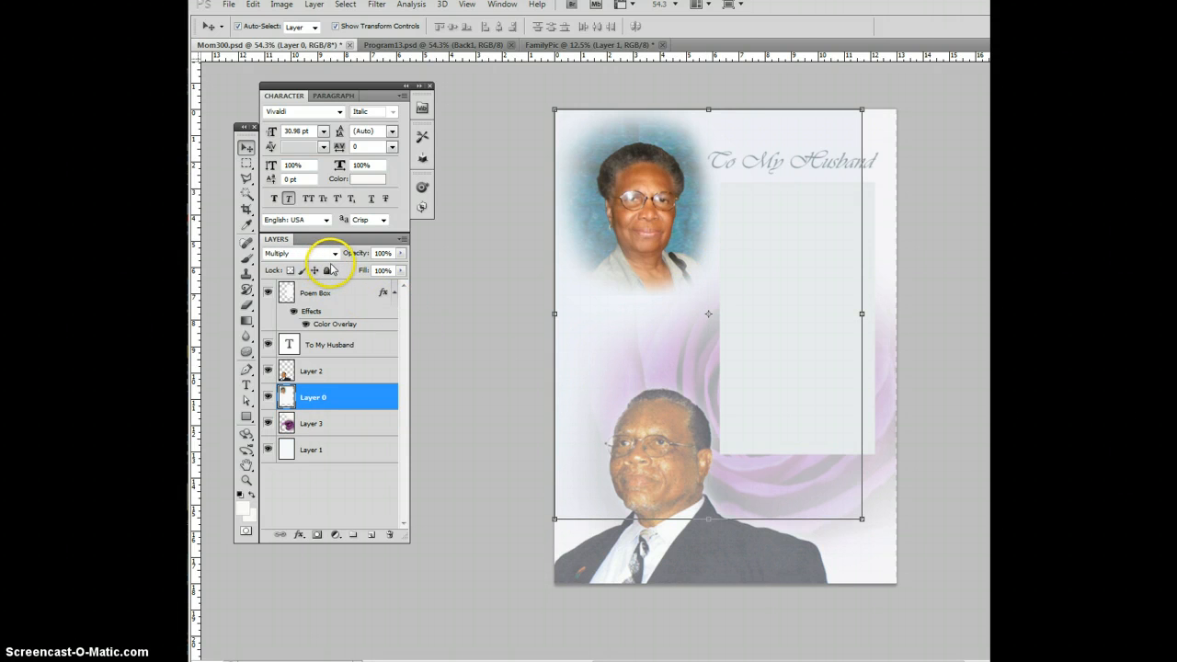
click(492, 283)
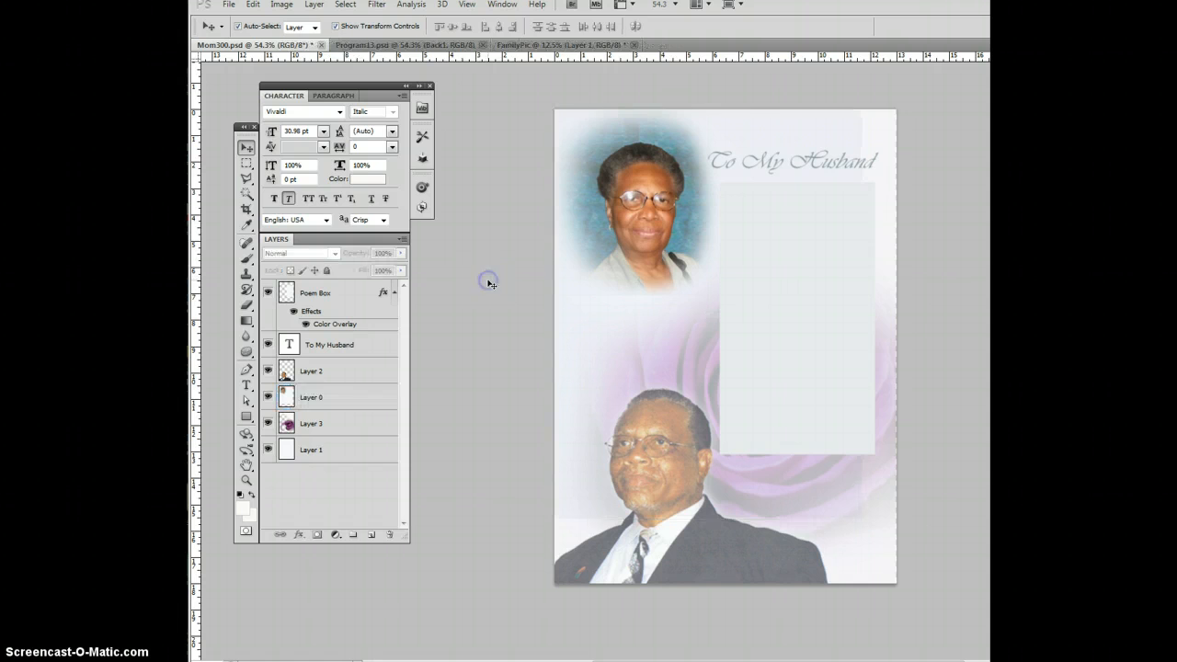
click(600, 495)
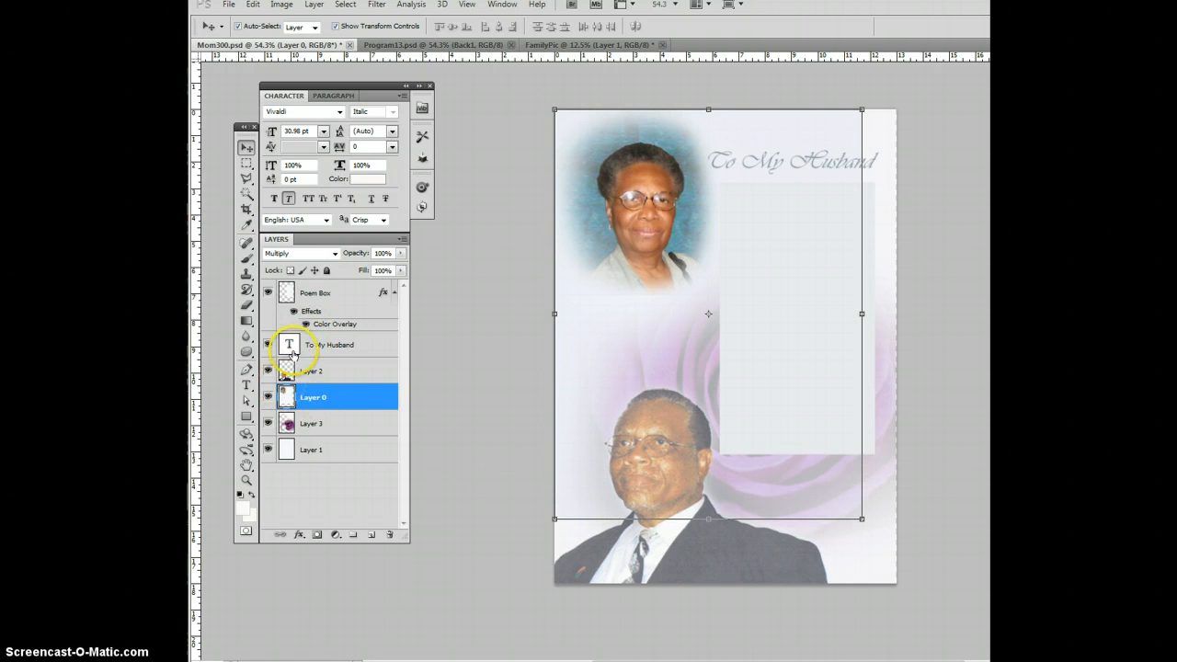
- Try to cut away Layer 0's excess background below and beside the woman's portrait by deleting rectangular marquee selections, and deselect
click(247, 305)
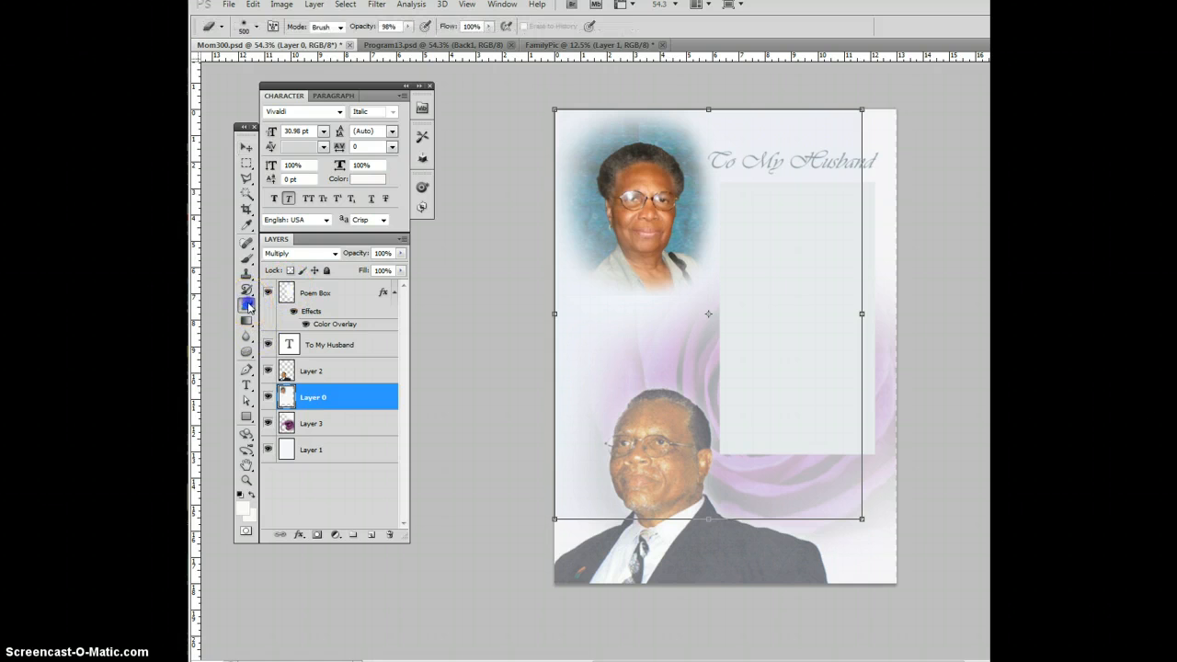
click(247, 163)
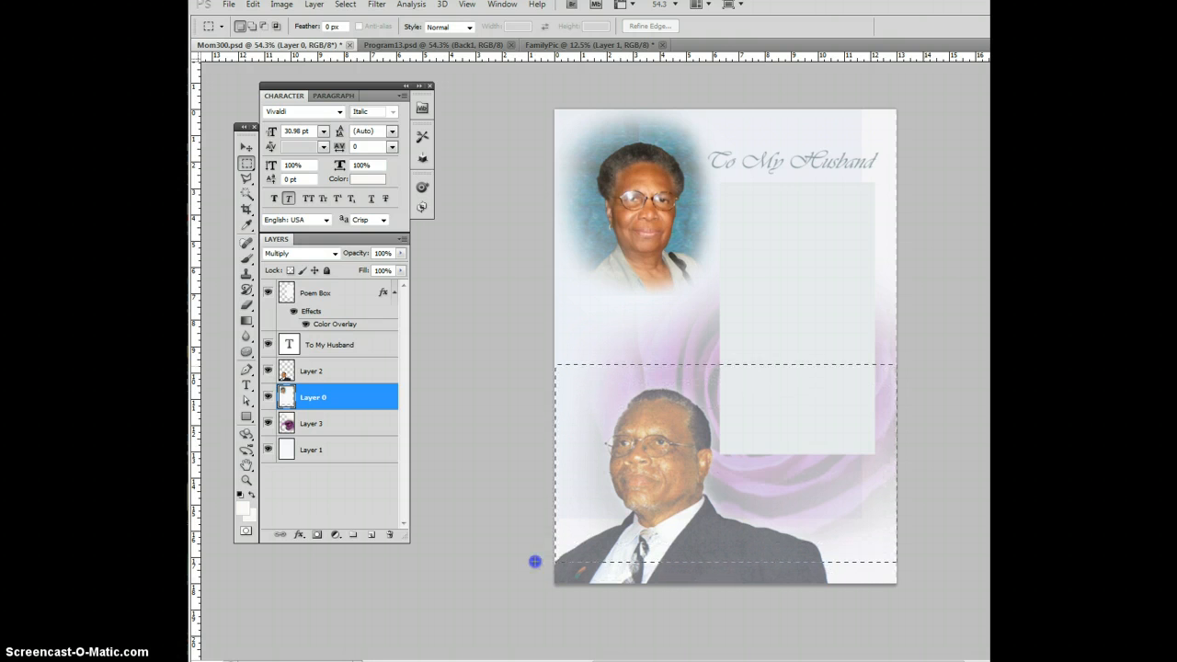
drag(535, 560, 926, 358)
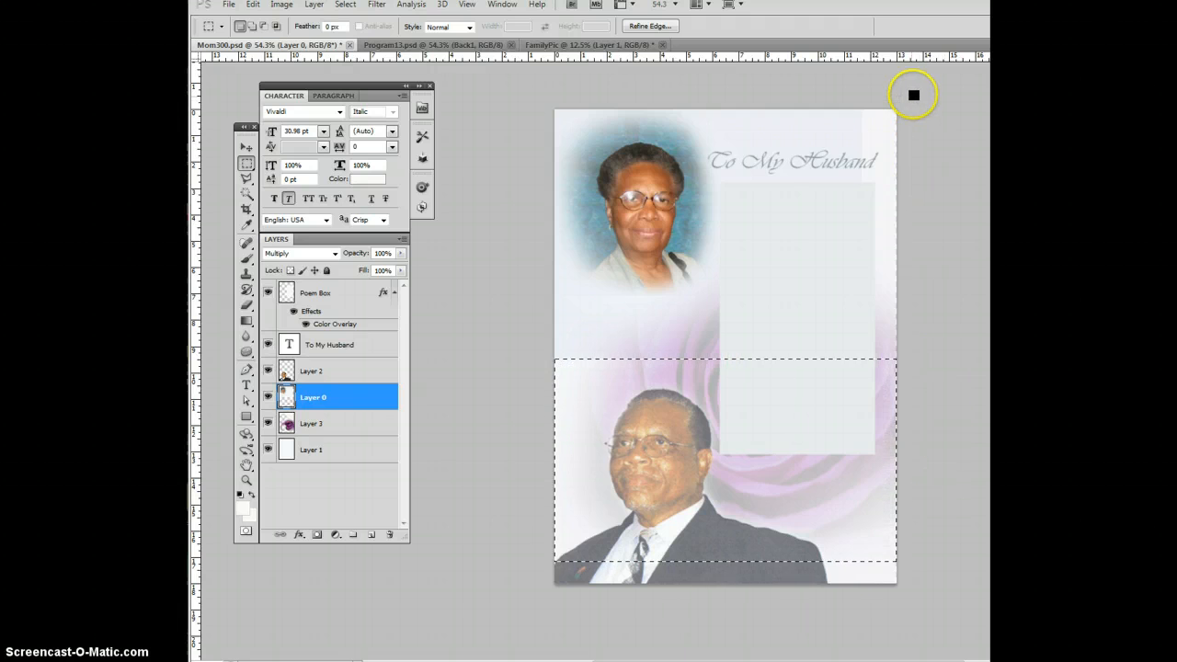
drag(913, 95, 832, 219)
drag(718, 370, 713, 383)
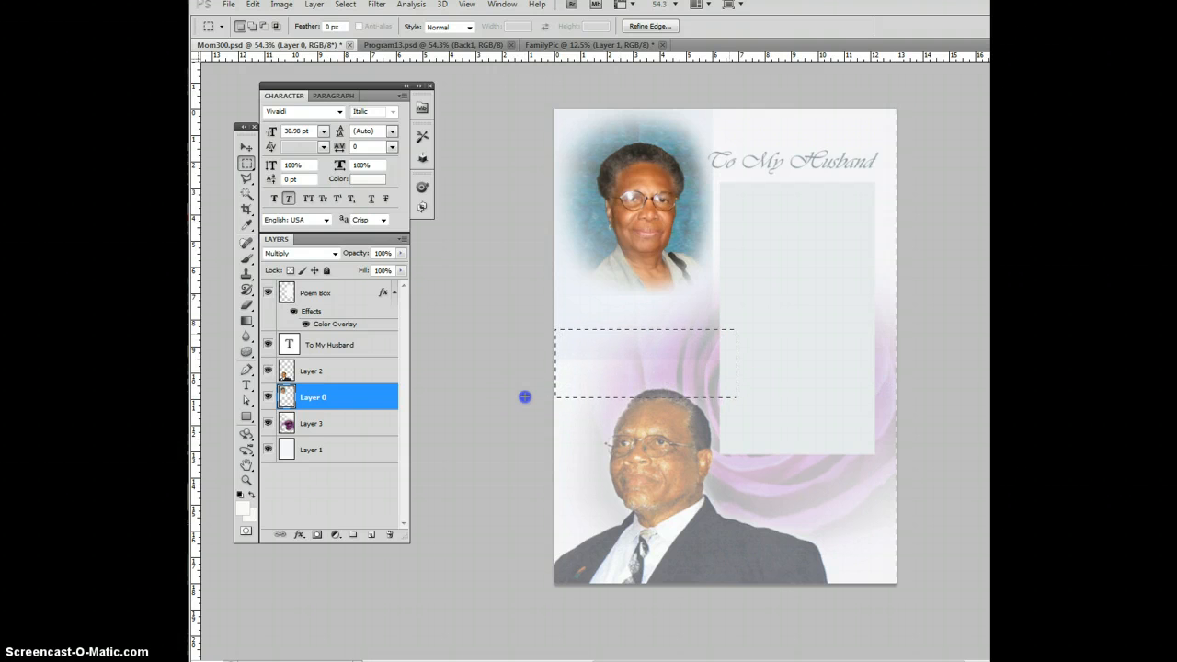
drag(737, 329, 737, 320)
key(Delete)
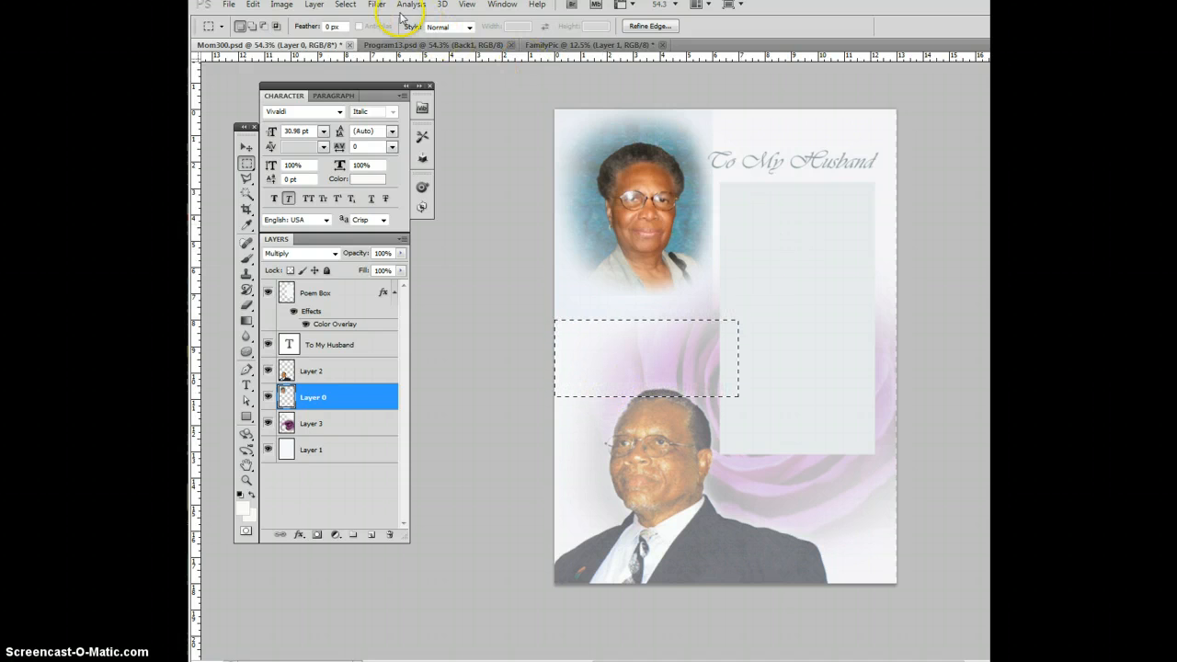
click(346, 5)
click(361, 33)
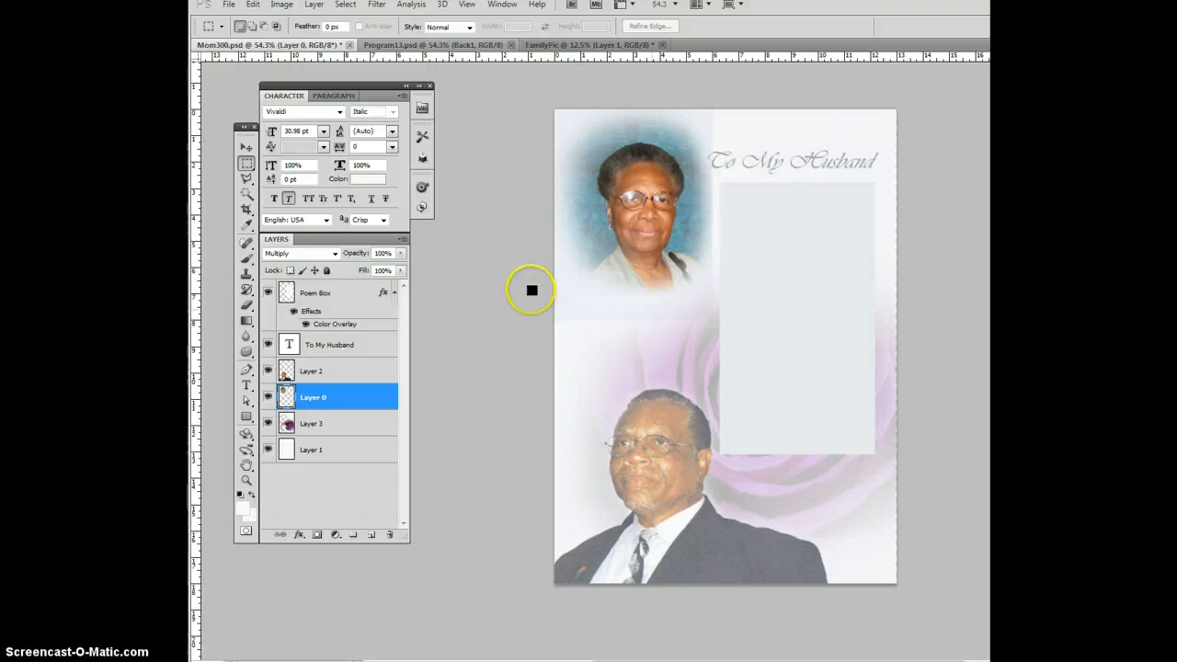
- Try the Normal blend mode on the rose layer (Layer 3)
click(244, 149)
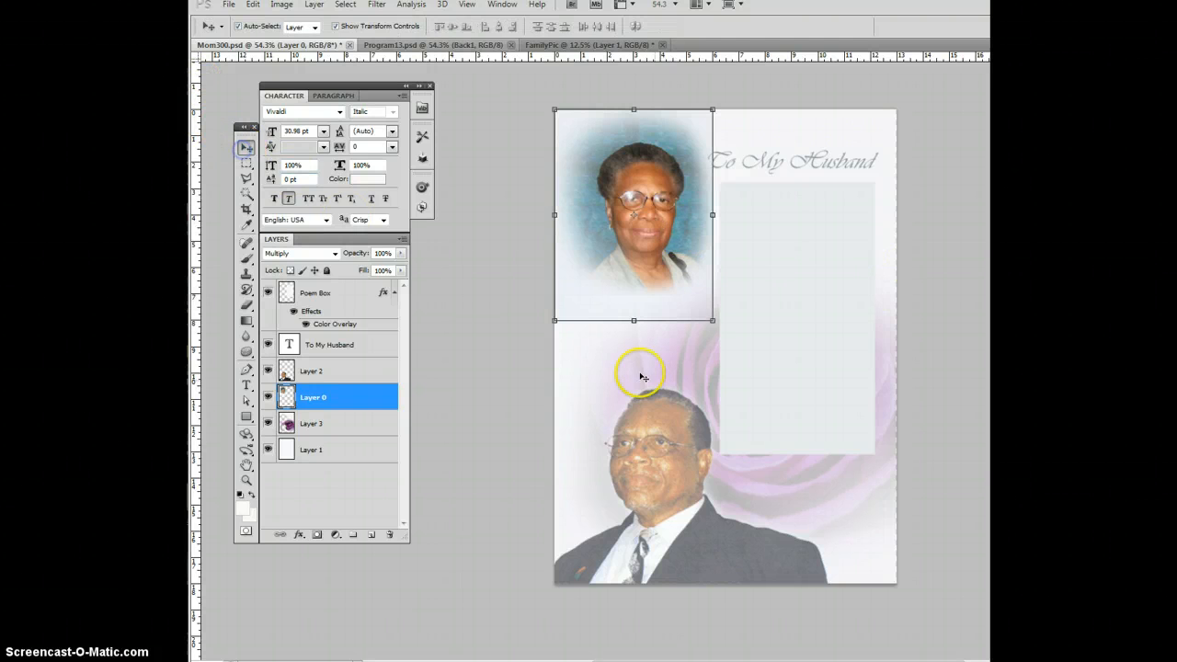
click(837, 504)
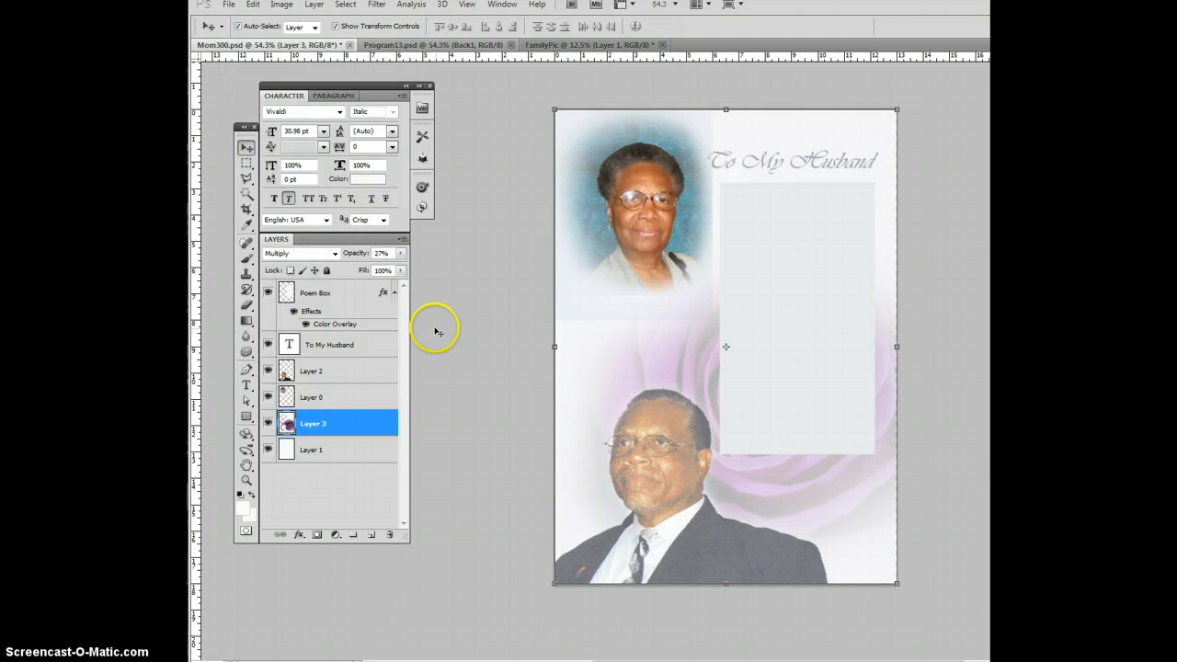
click(334, 254)
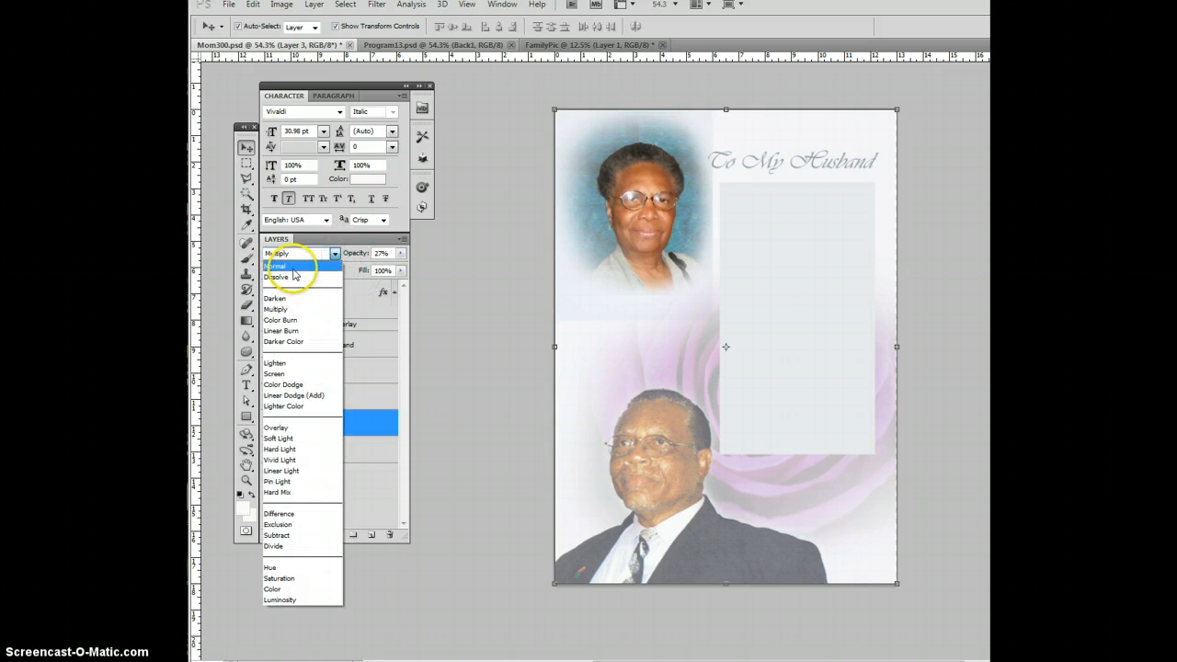
click(296, 262)
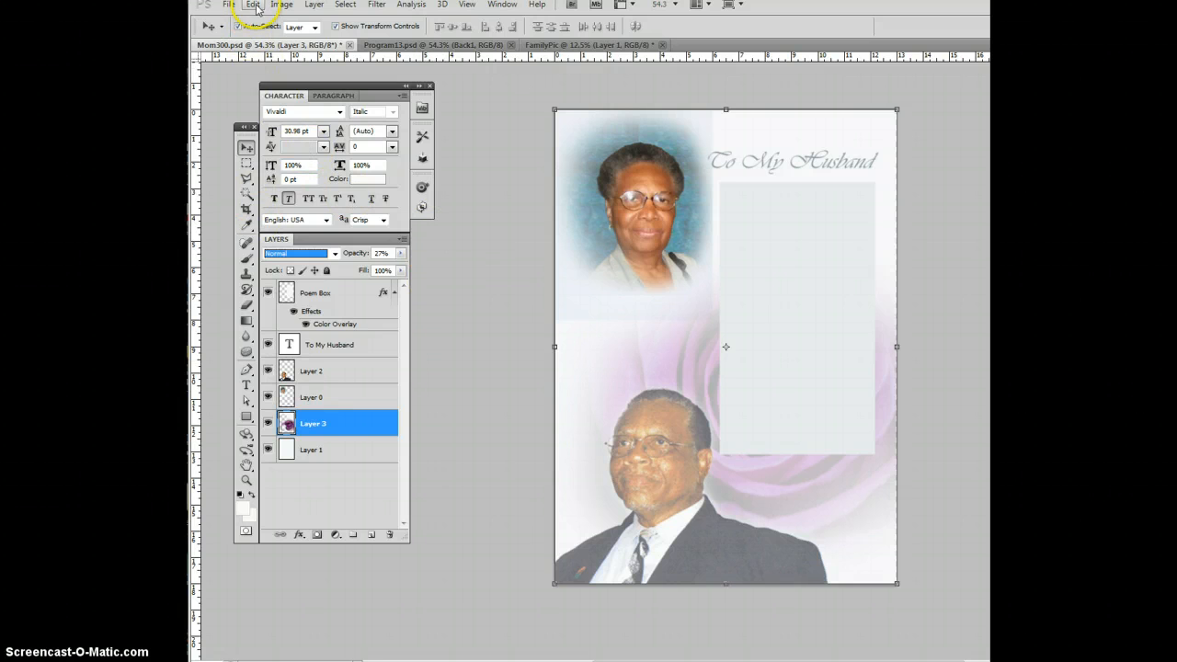
- Step back through the history to undo Layer 3's Normal blend mode and all rectangular deletions on Layer 0
click(252, 5)
click(262, 43)
click(252, 5)
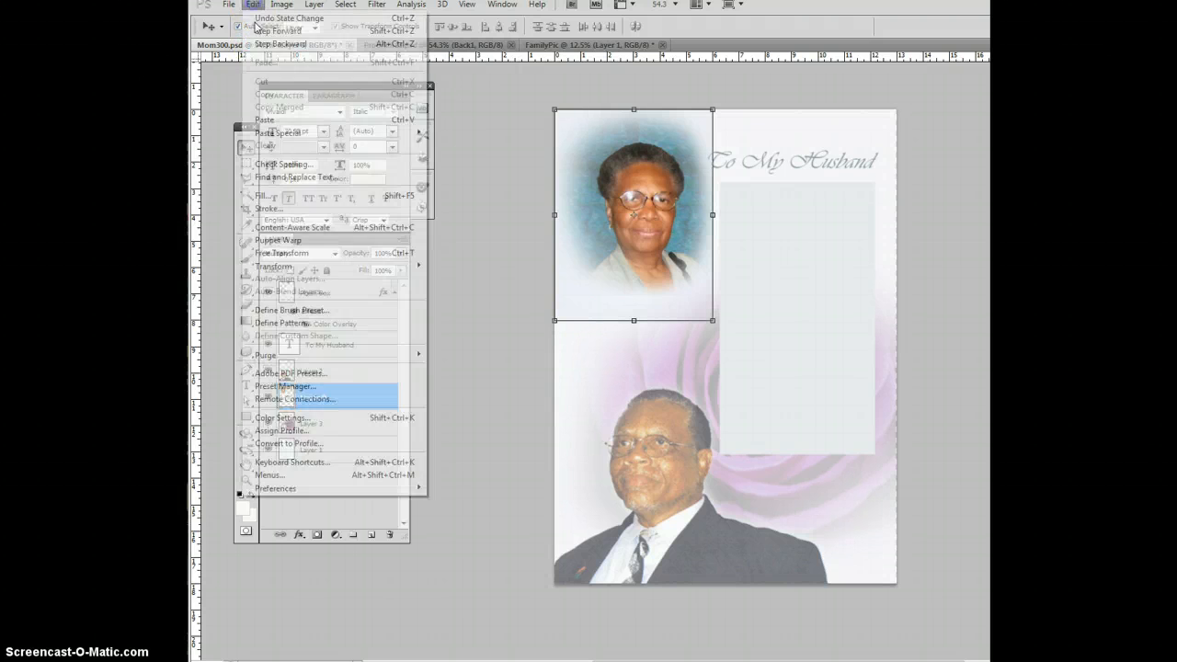
click(263, 44)
click(251, 5)
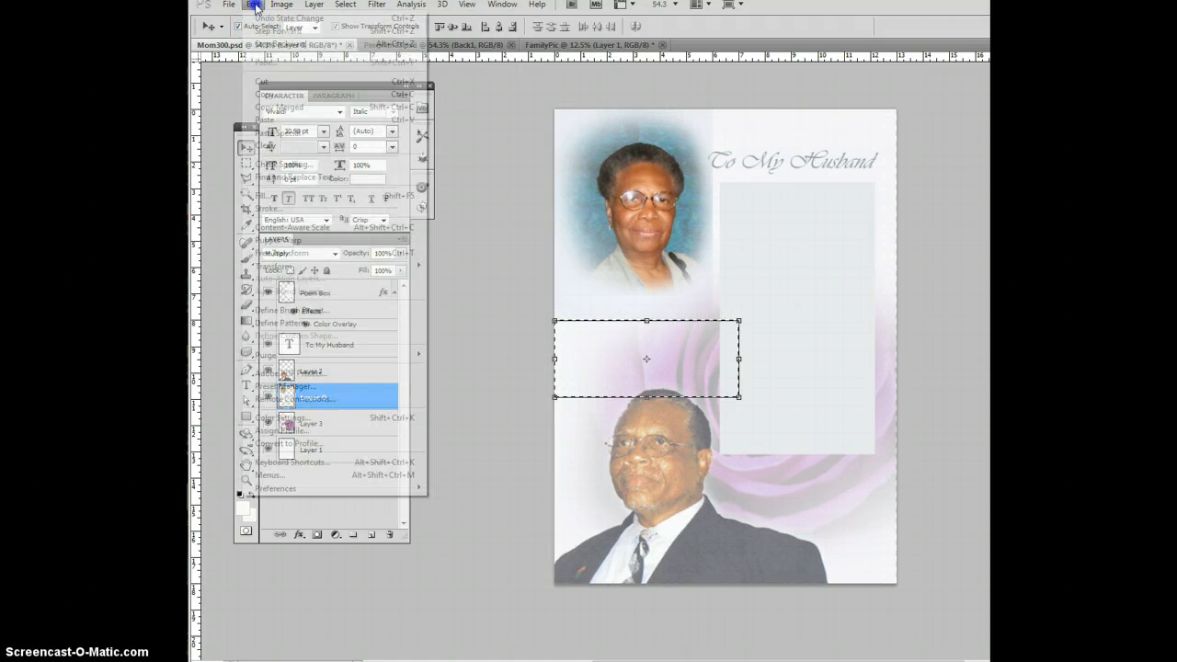
click(263, 44)
click(252, 4)
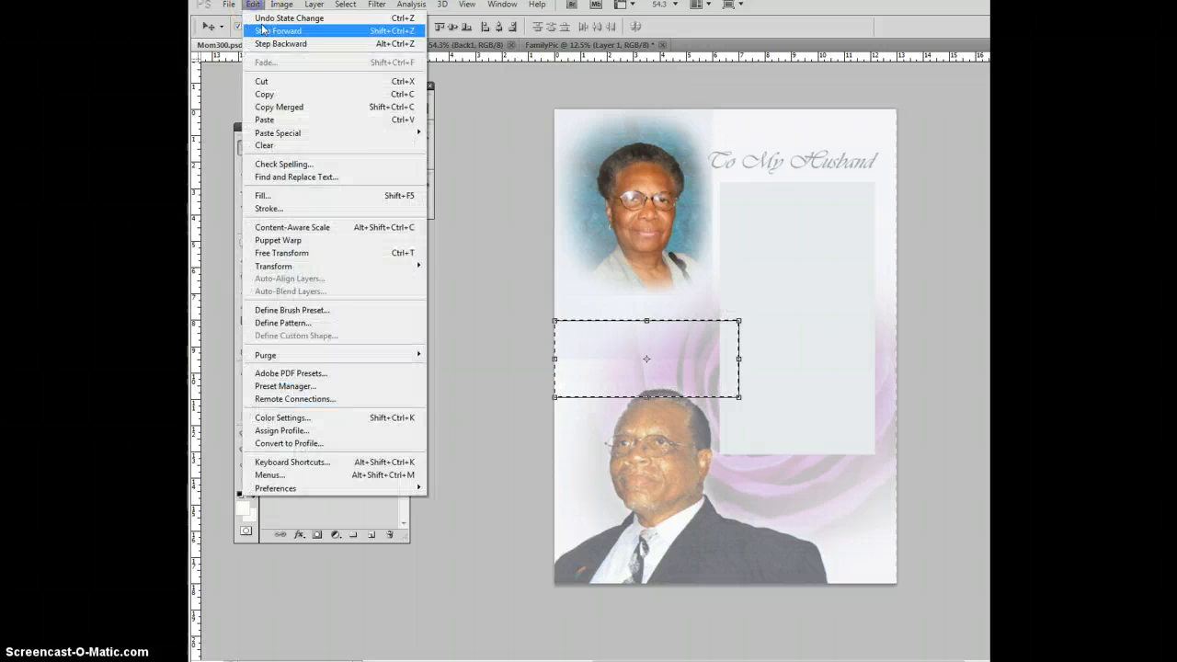
click(263, 44)
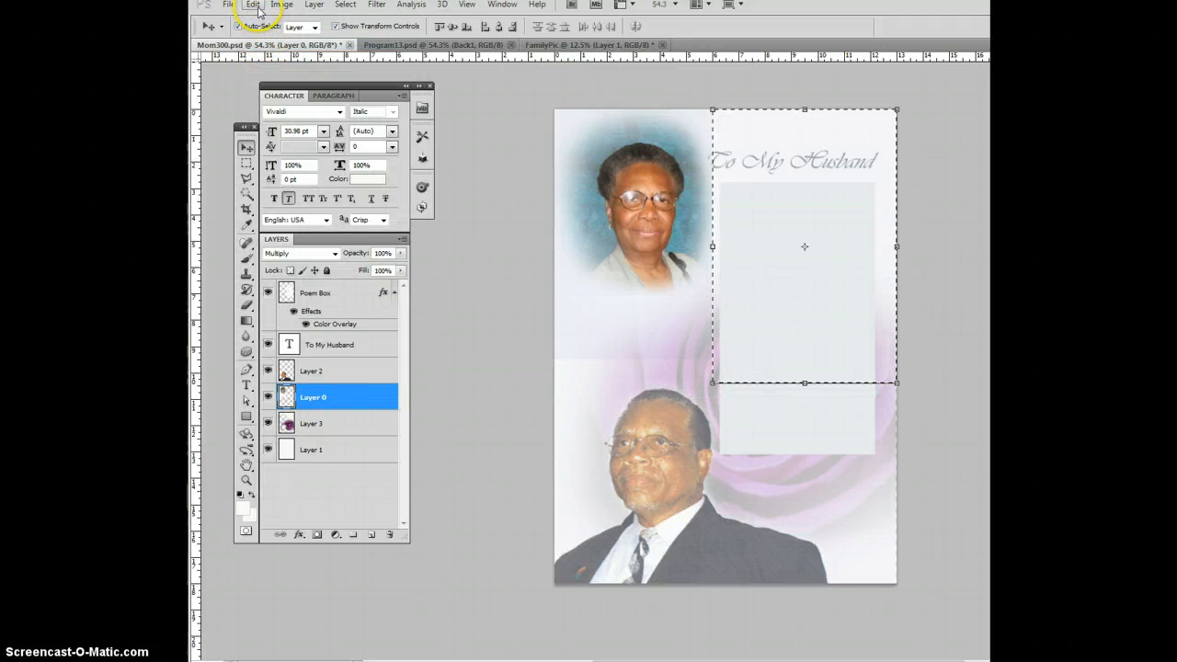
click(252, 5)
click(263, 45)
click(252, 5)
click(267, 44)
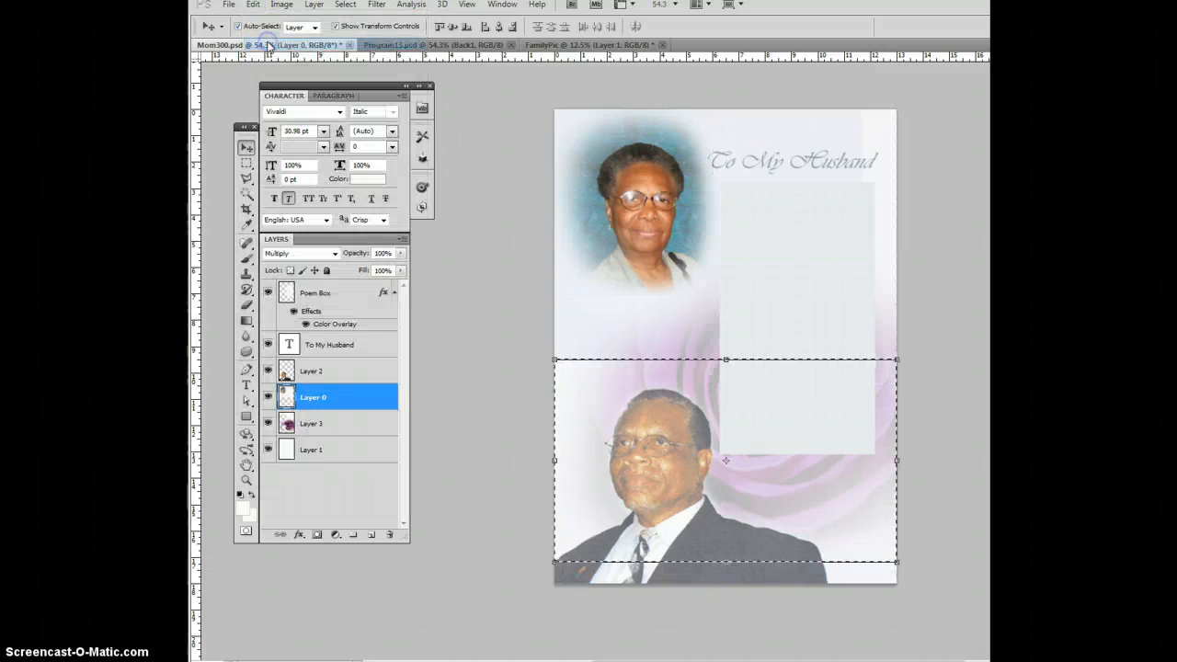
click(252, 4)
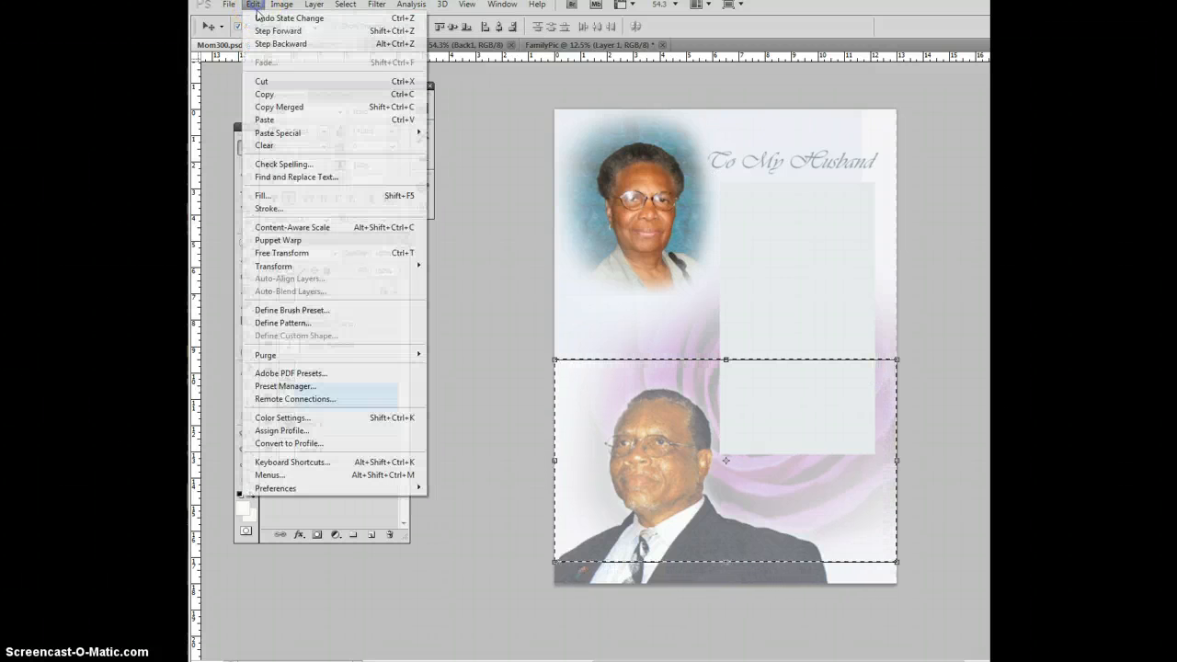
click(268, 46)
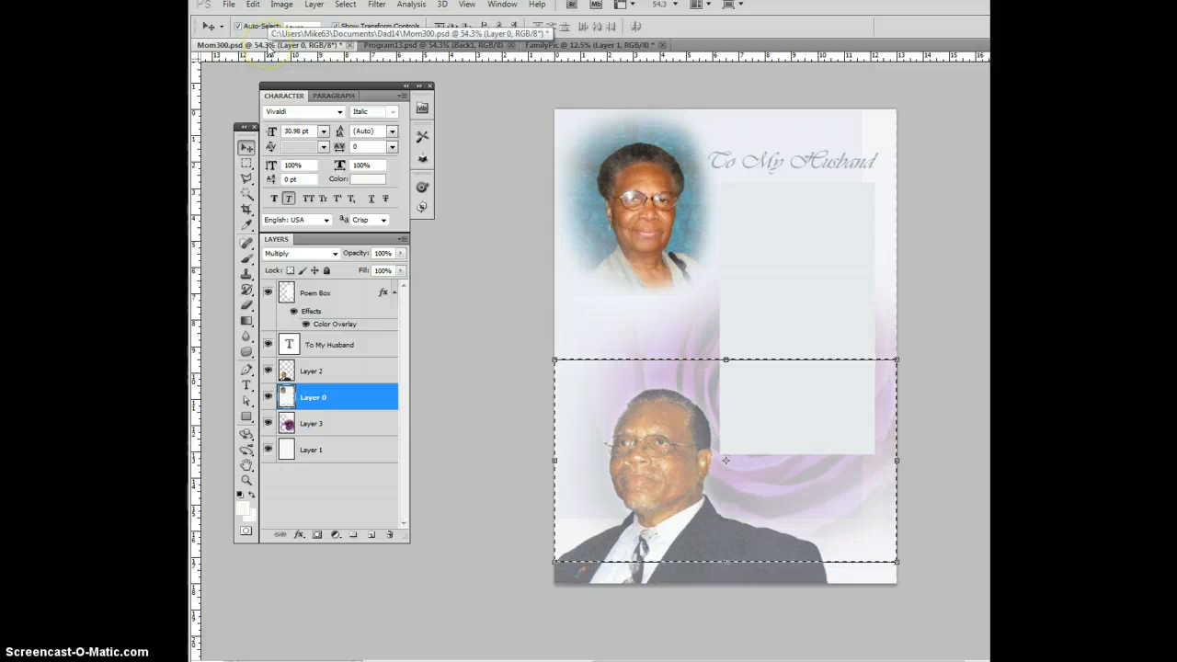
click(252, 4)
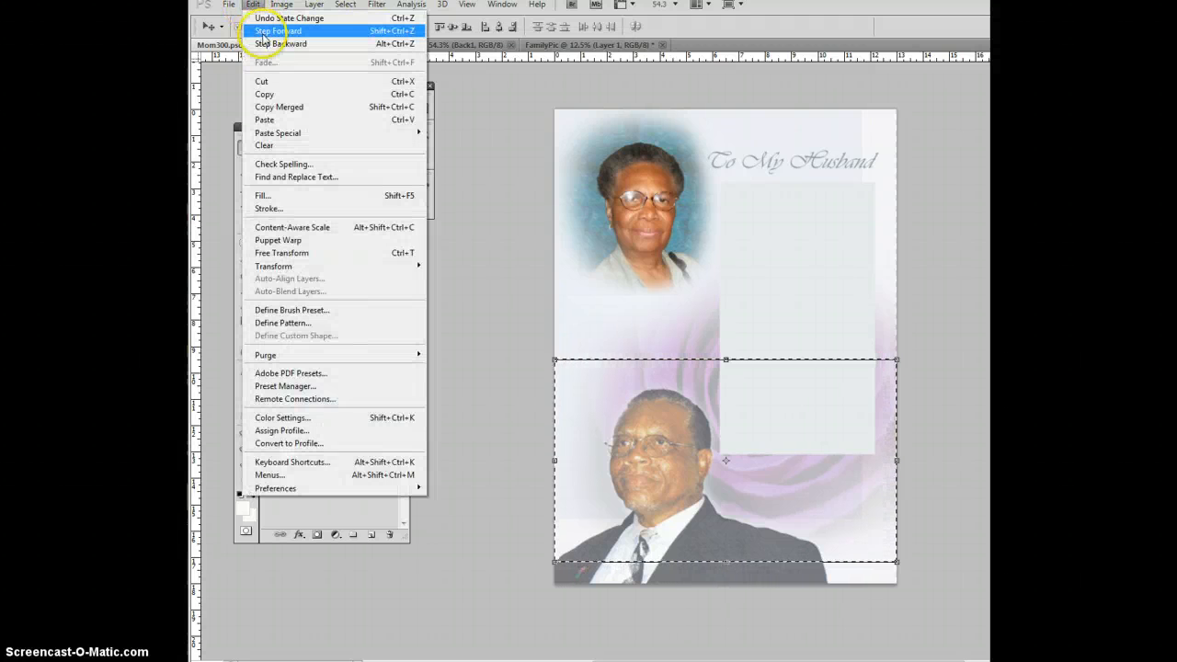
click(266, 46)
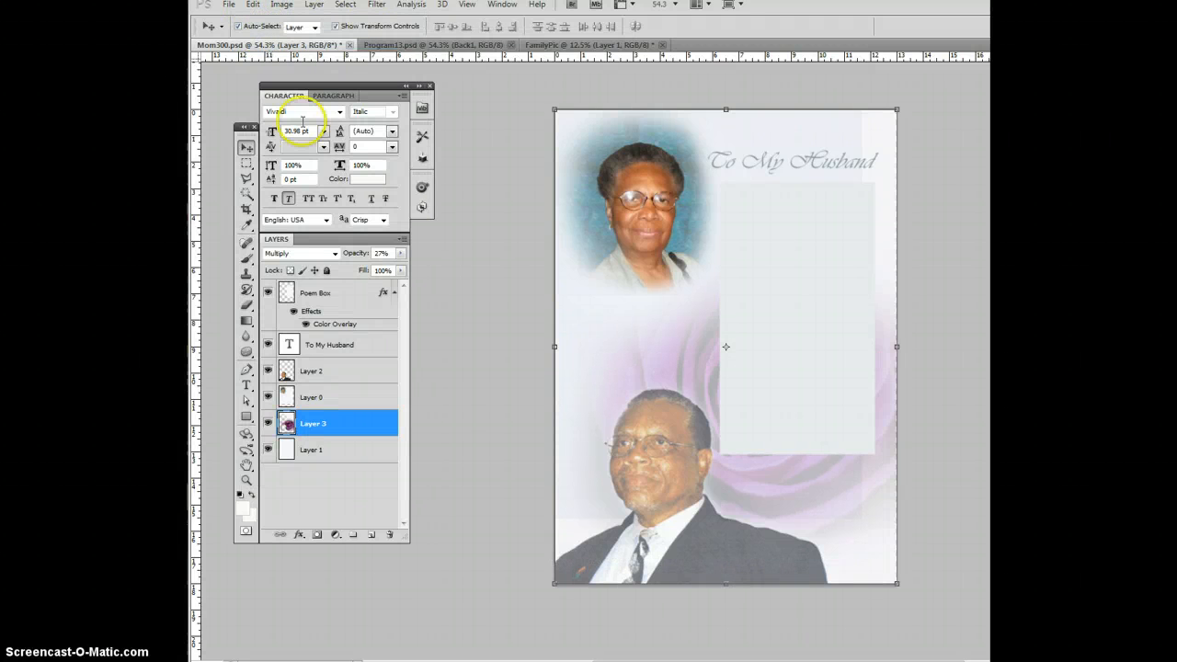
- Erase Layer 0's visible background edge around the "To My Husband" title with a 500 px soft eraser
click(953, 268)
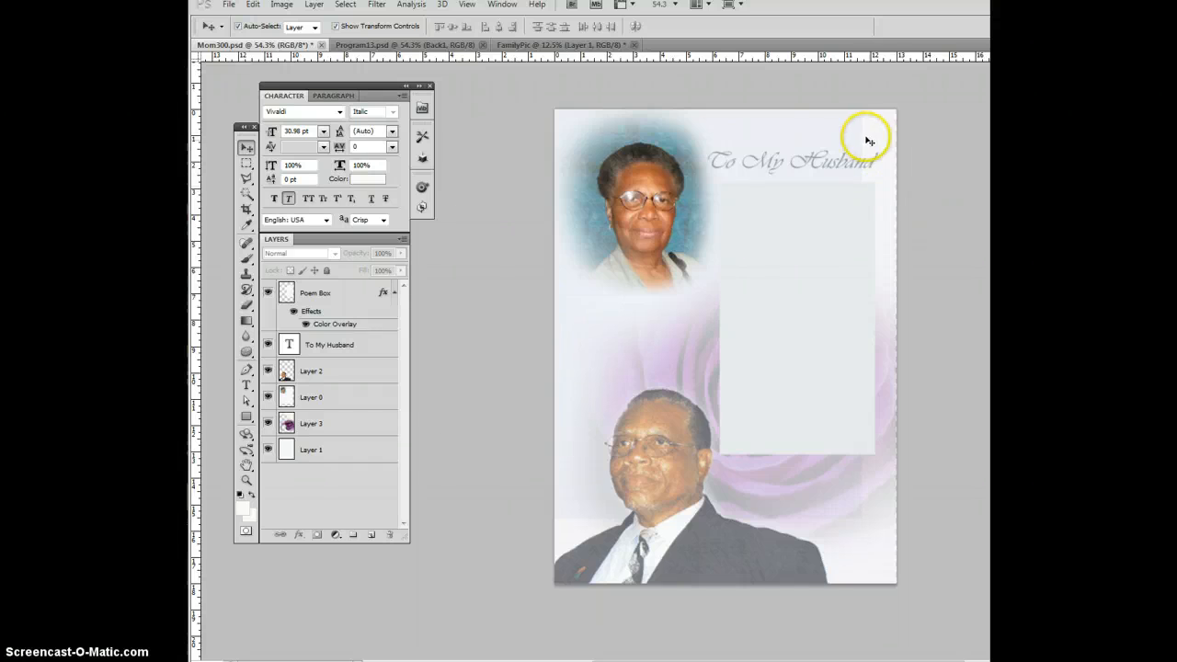
click(855, 129)
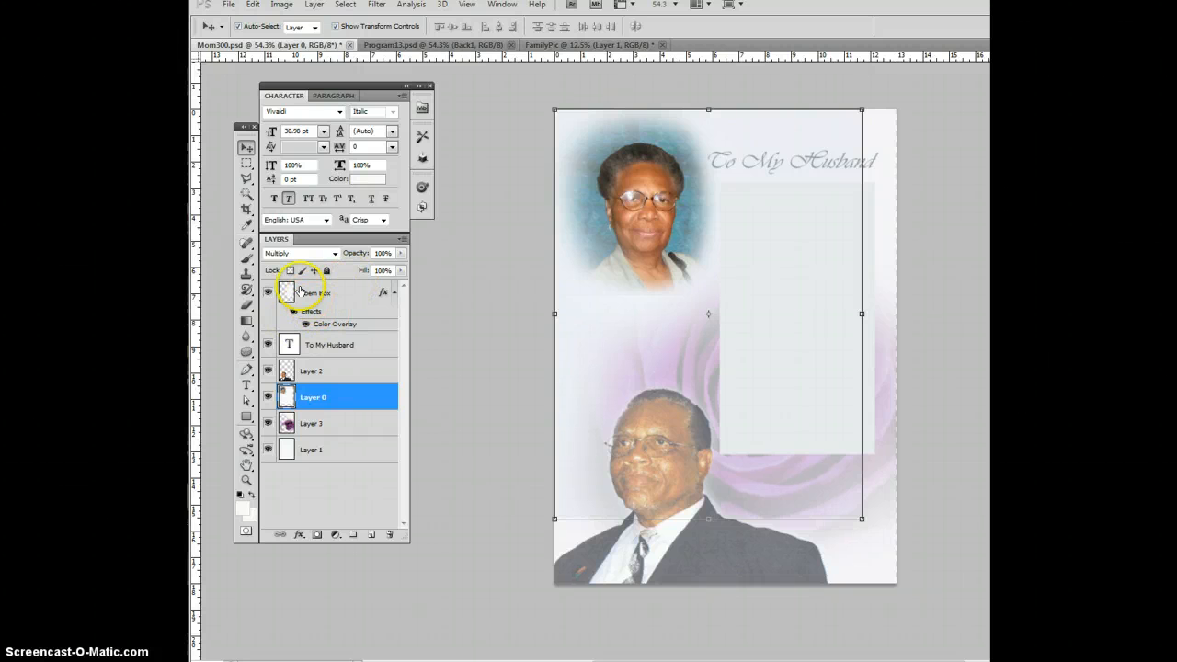
click(248, 306)
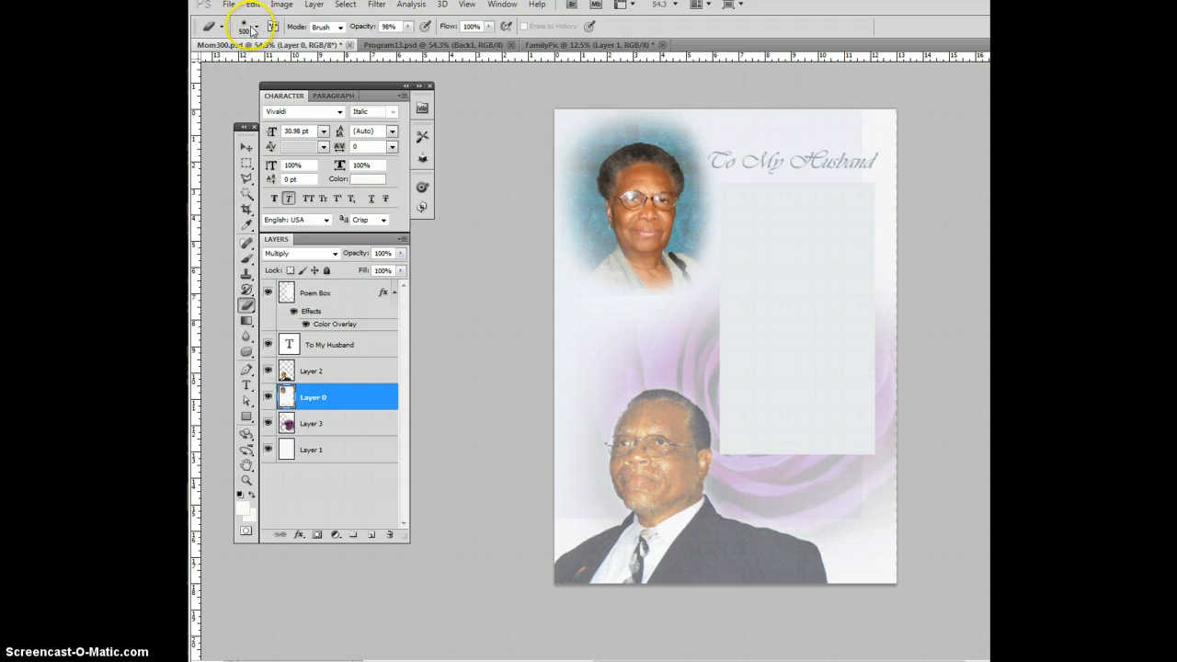
click(251, 27)
click(881, 152)
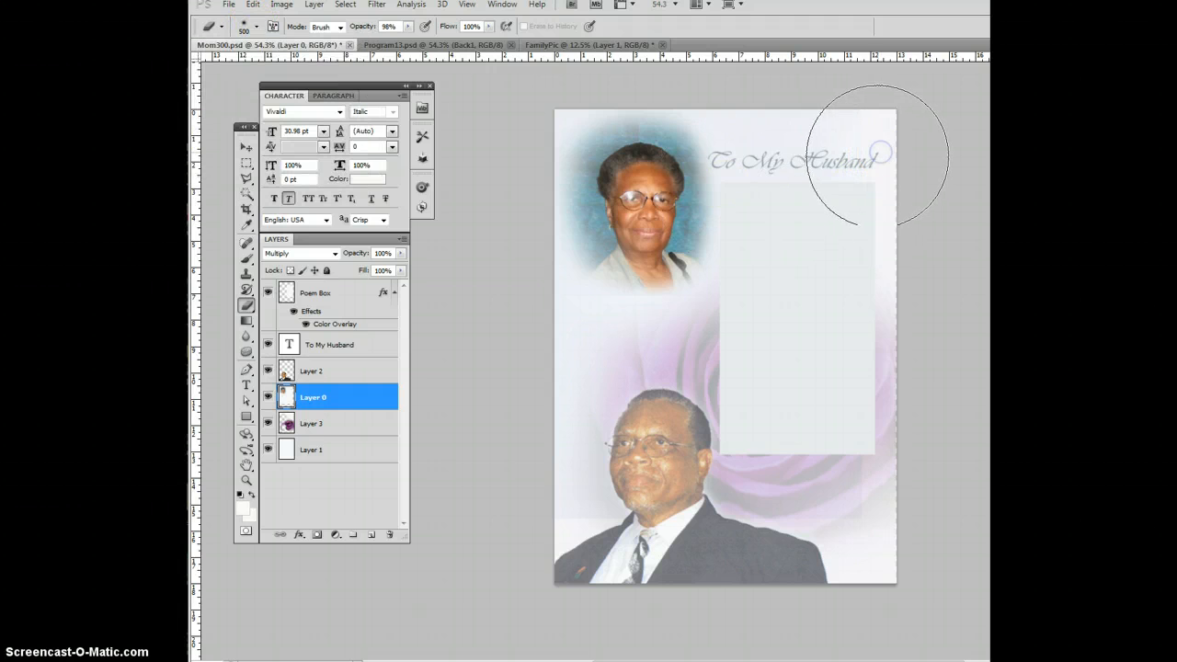
click(874, 152)
click(865, 180)
click(841, 153)
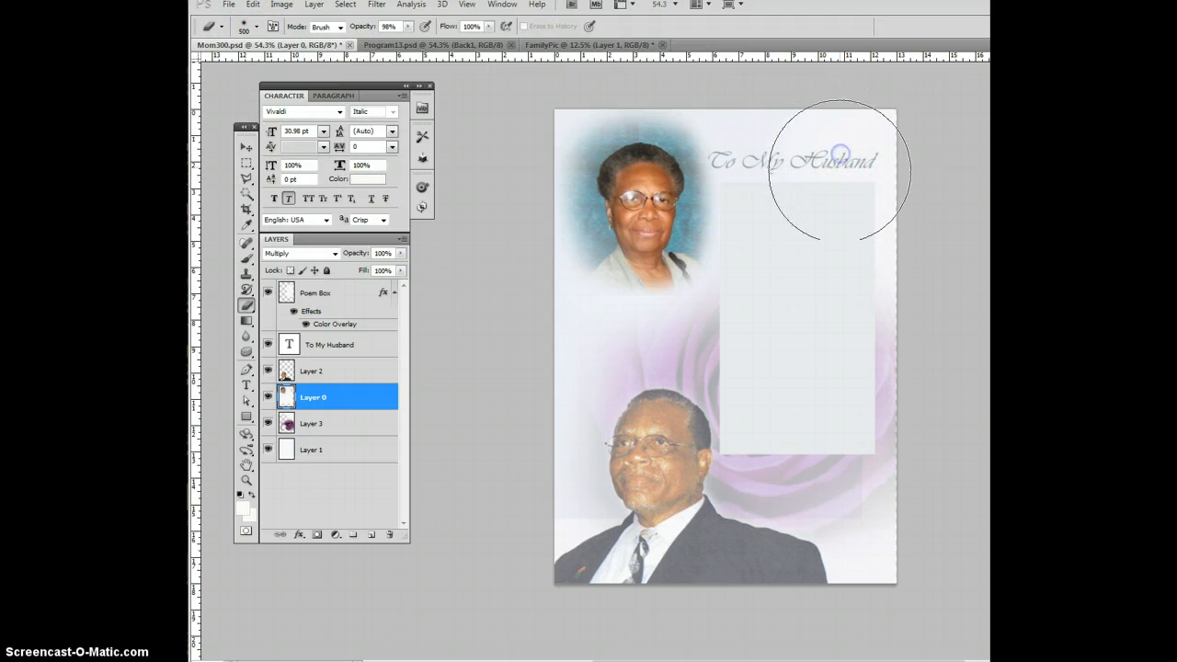
click(820, 149)
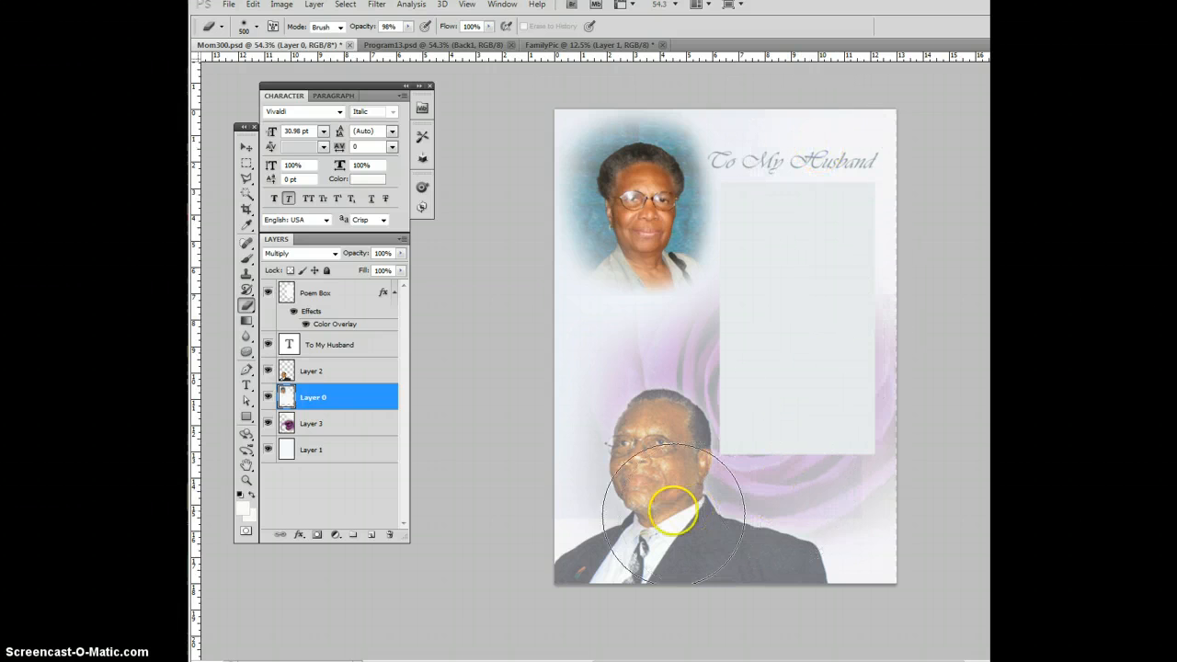
- Erase Layer 0's lower background edge across the man's portrait and around the poem box's lower right corner with the 500 px eraser
mouse_move(674, 511)
mouse_down()
mouse_move(610, 512)
mouse_move(602, 548)
mouse_up()
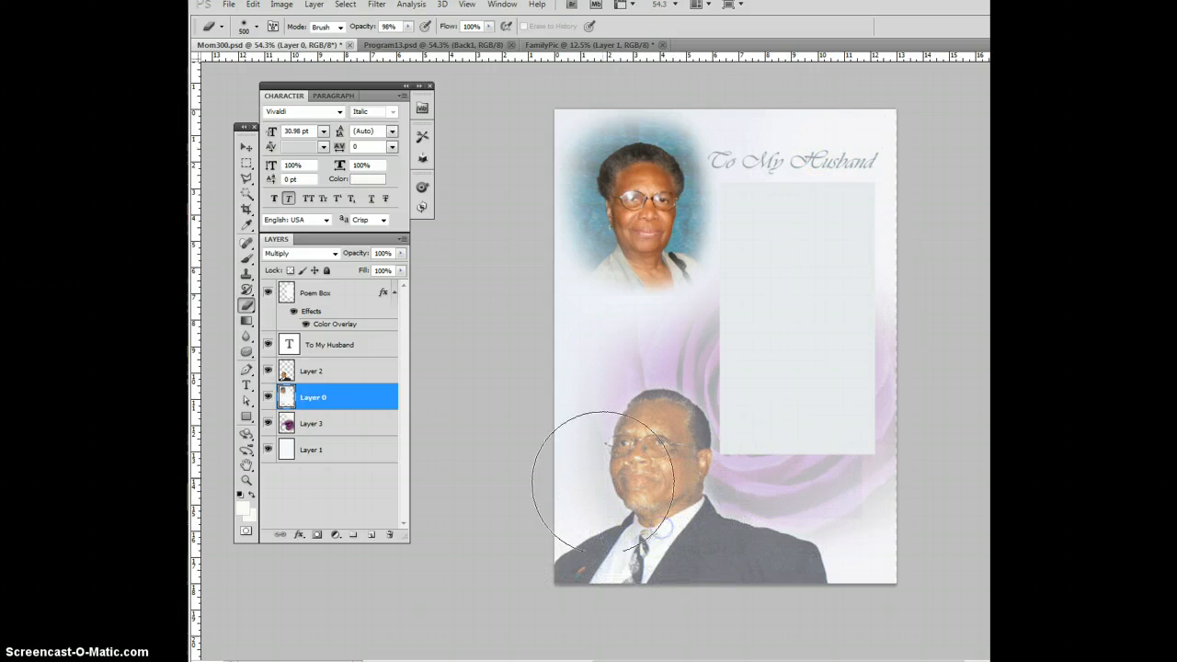
mouse_move(602, 482)
mouse_down()
mouse_move(568, 435)
mouse_move(622, 473)
mouse_move(687, 451)
mouse_up()
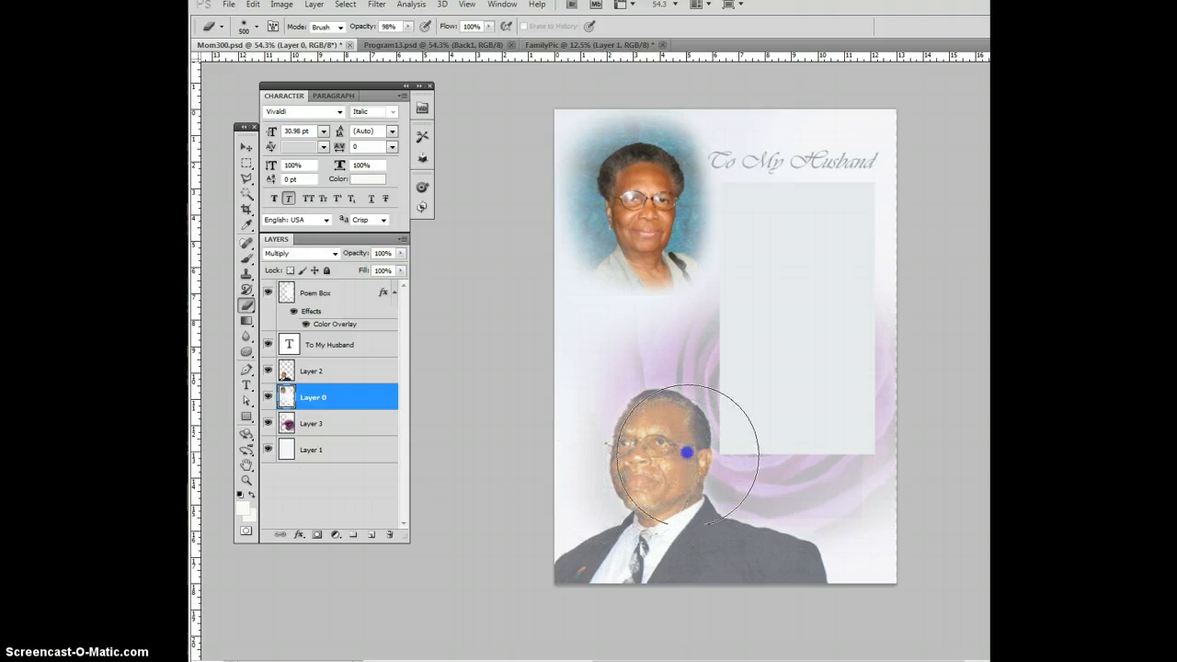
click(785, 506)
click(854, 498)
click(867, 461)
click(889, 408)
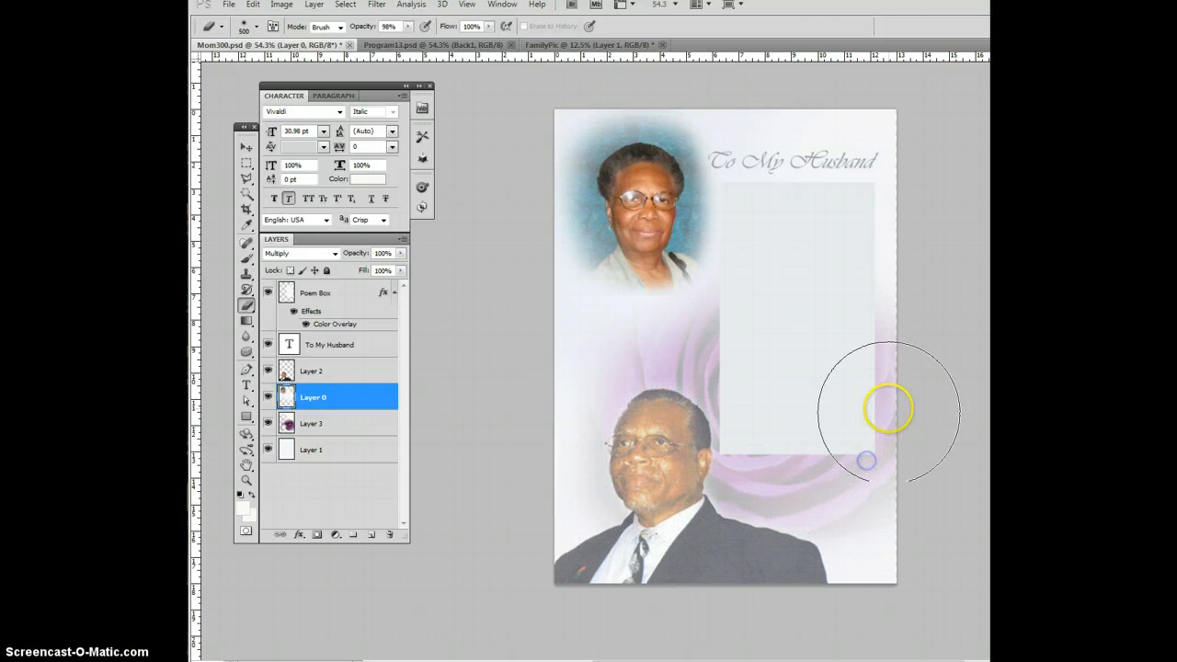
click(888, 409)
click(840, 451)
click(696, 446)
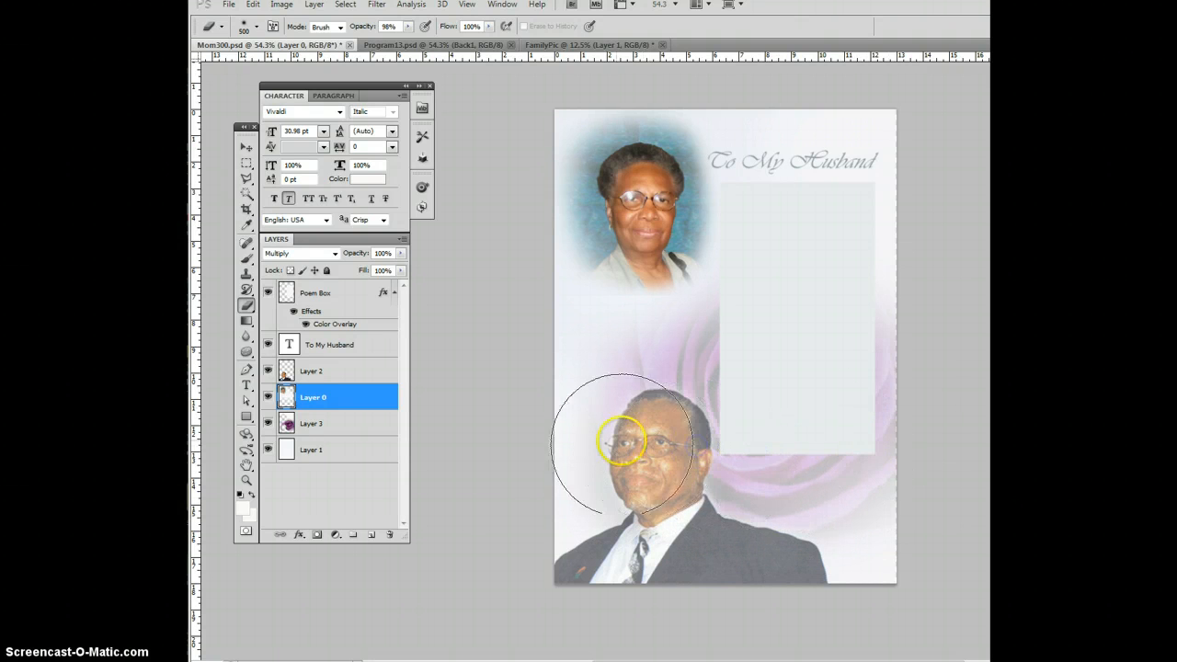
click(612, 442)
- Erase the remaining Layer 0 background behind the poem box and up its right side to the title
click(750, 408)
click(818, 334)
click(861, 249)
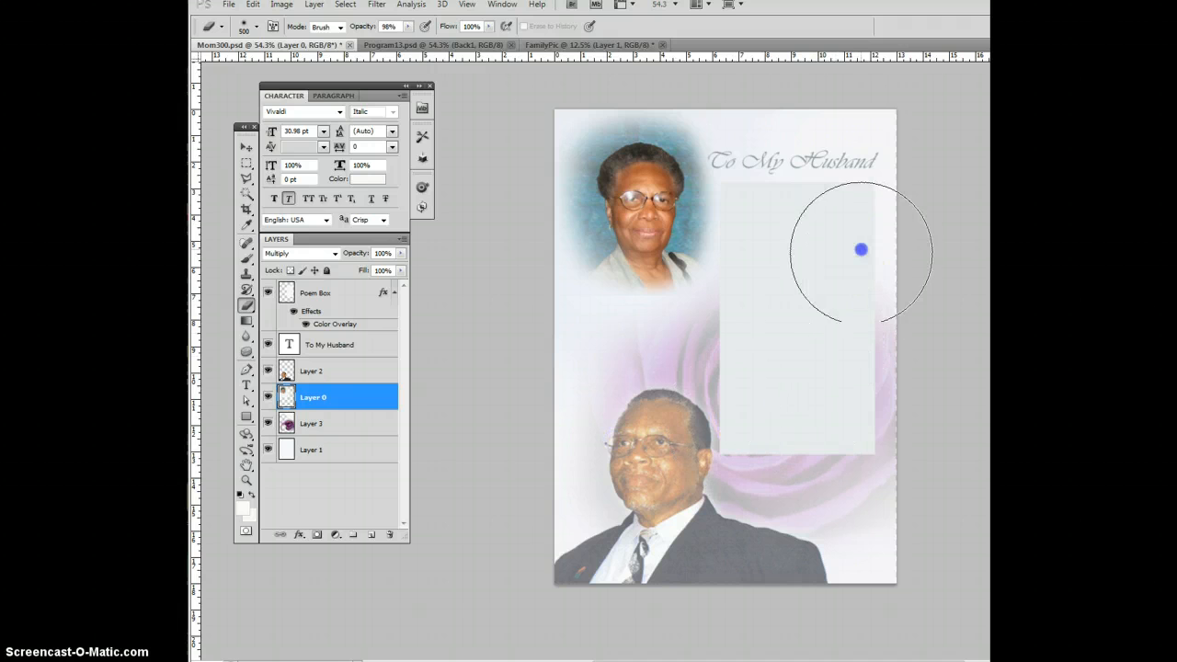
click(859, 139)
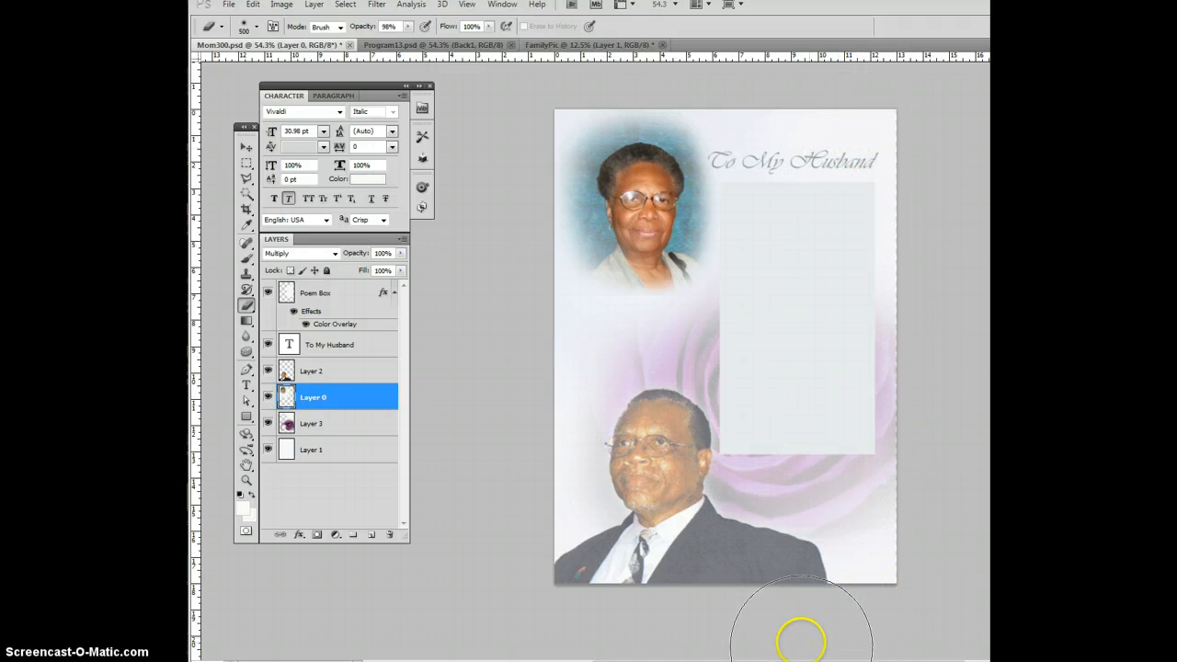
- Save Mom300.psd and deselect Layer 0 with the Move tool
click(227, 7)
click(234, 192)
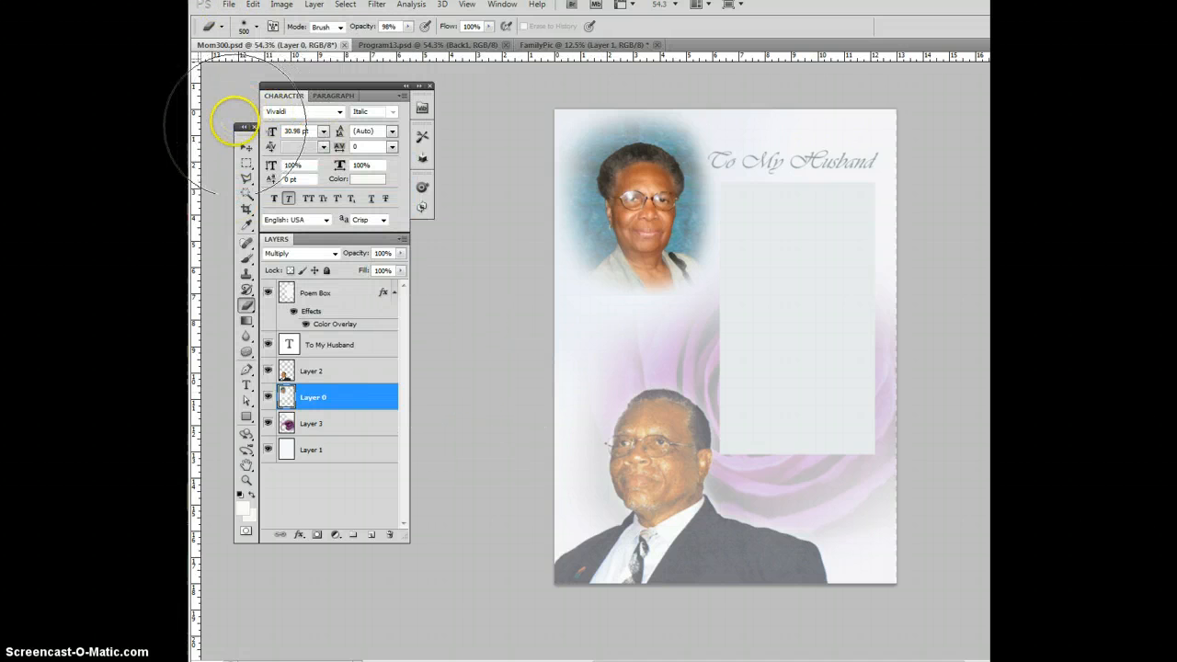
click(246, 148)
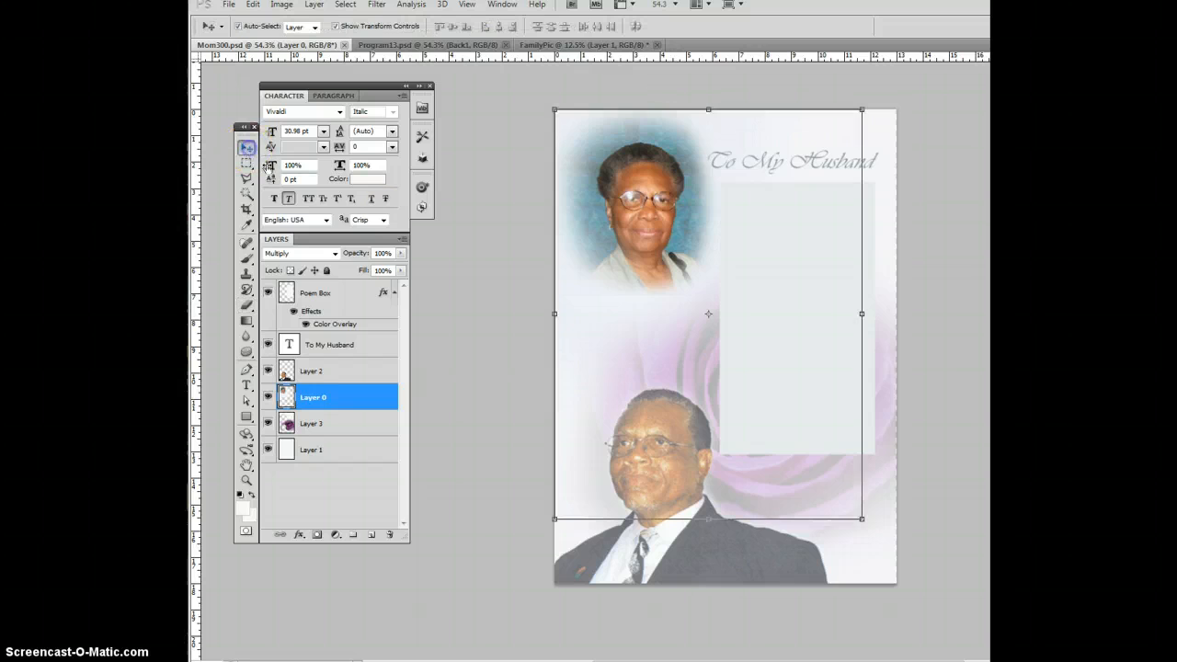
click(473, 255)
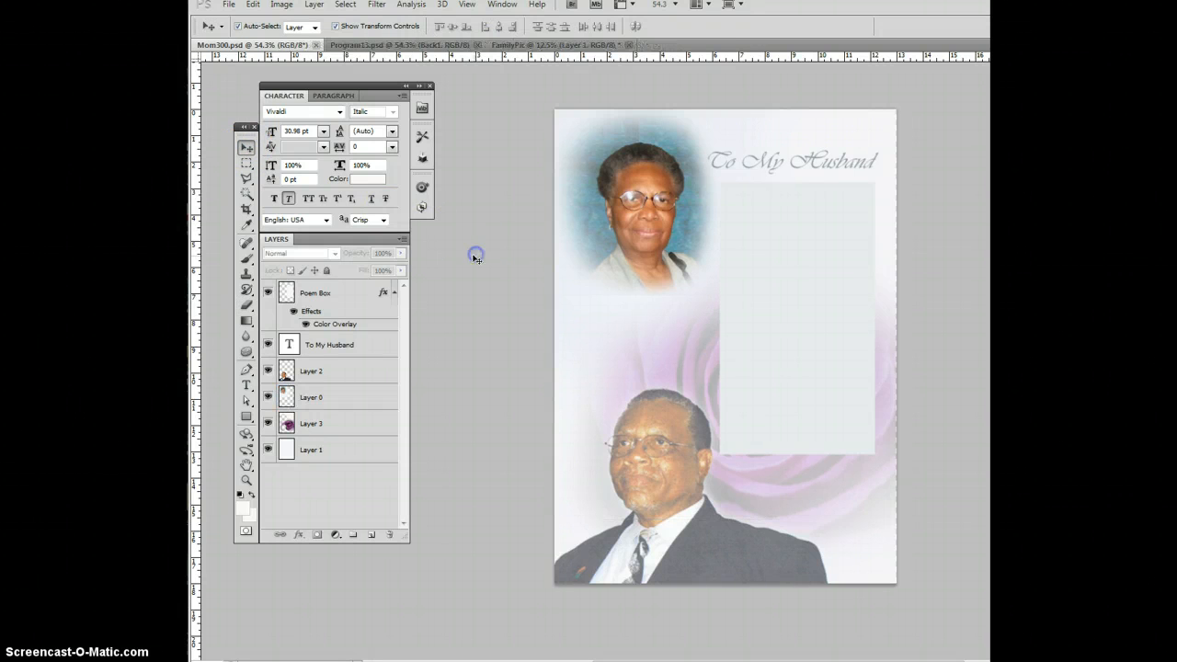
- Set the Poem Box layer's blend mode to Multiply and its opacity to 52%, and deselect it
click(745, 225)
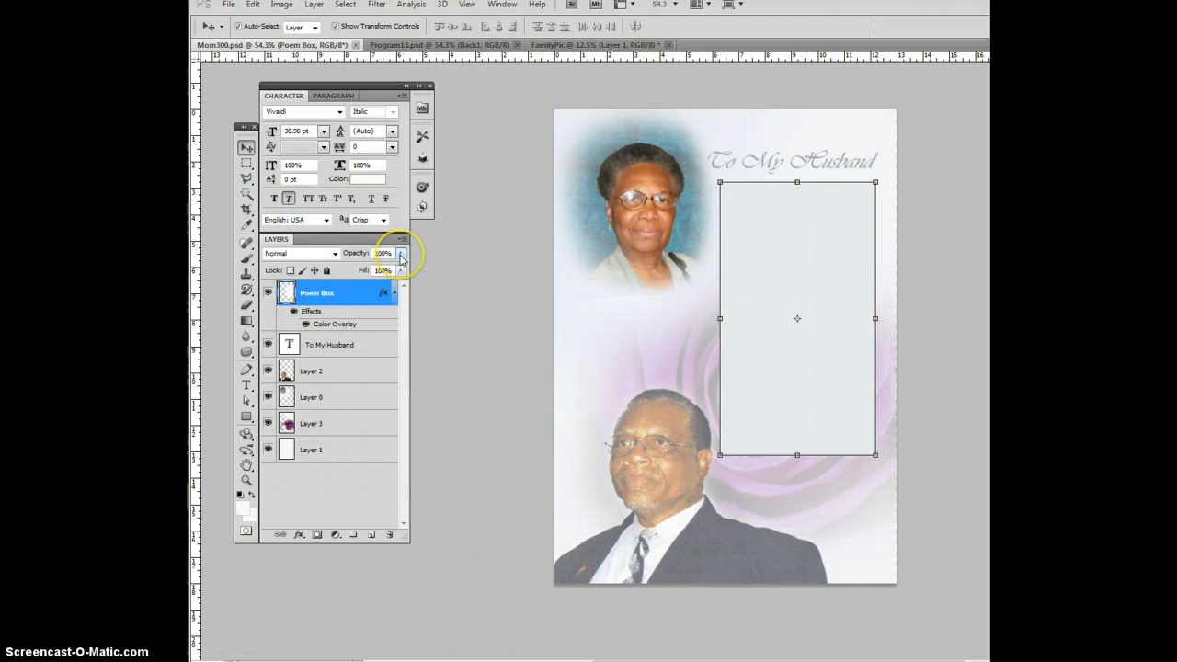
click(322, 254)
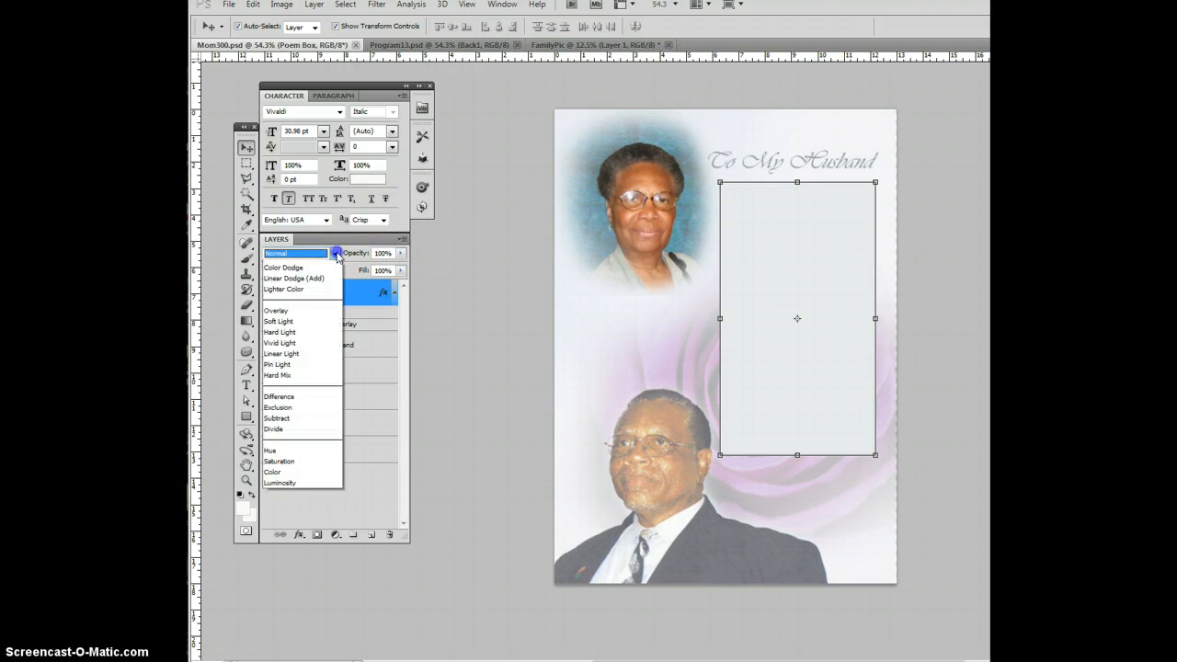
click(280, 310)
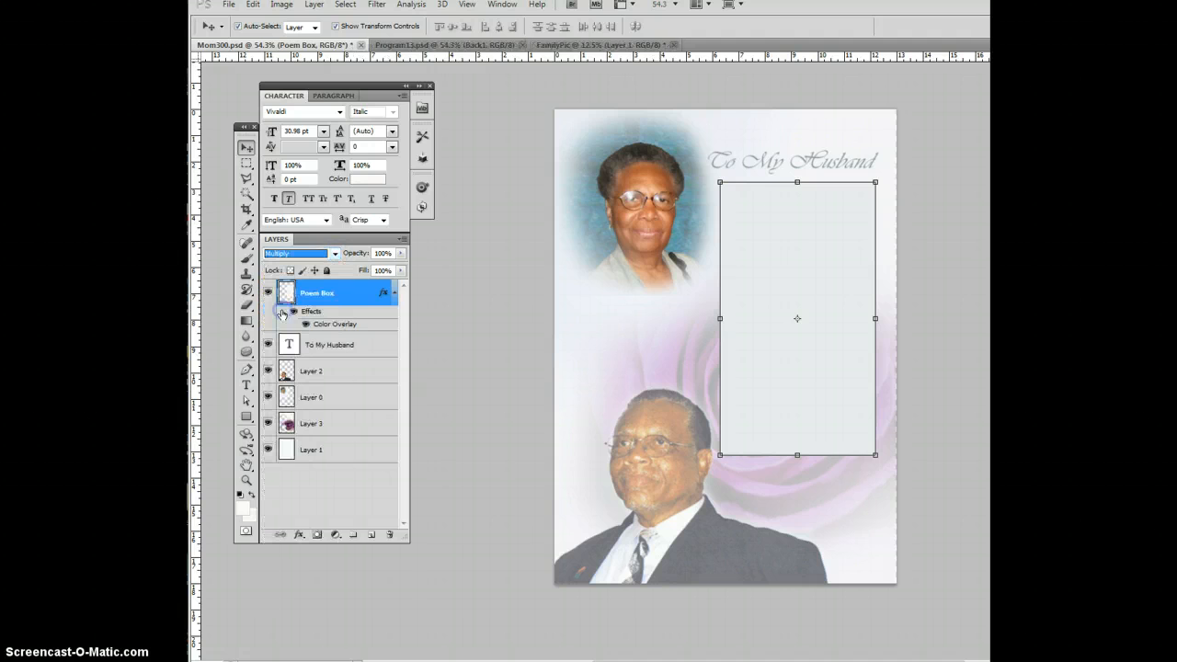
click(401, 255)
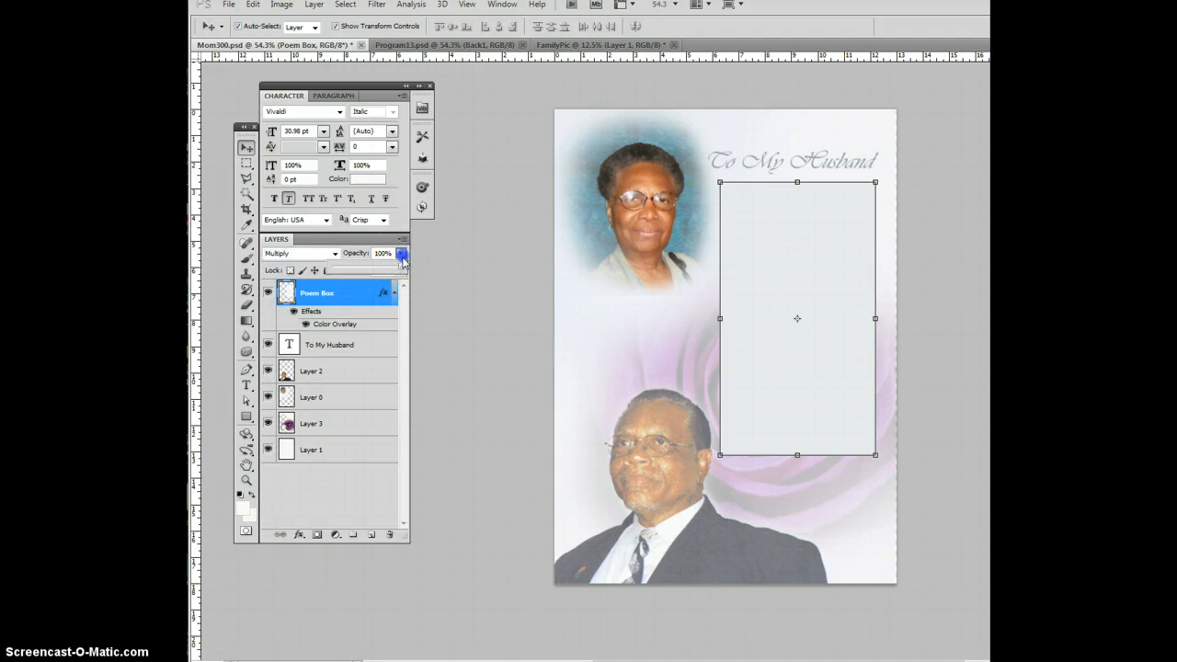
drag(400, 267, 387, 266)
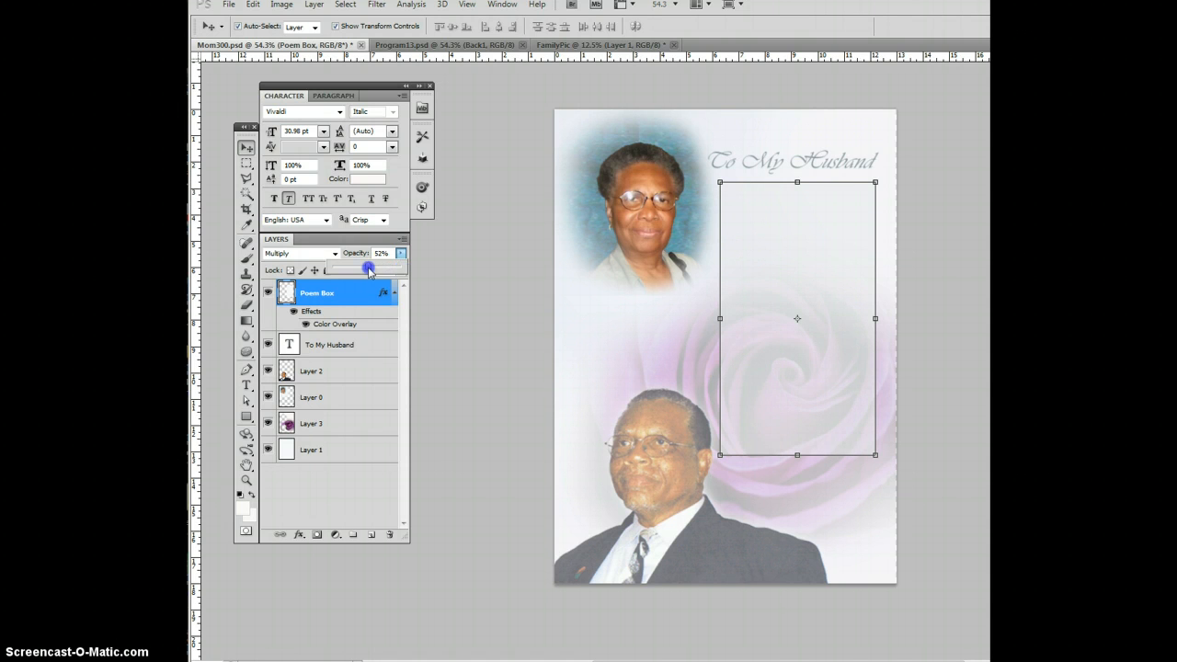
click(448, 285)
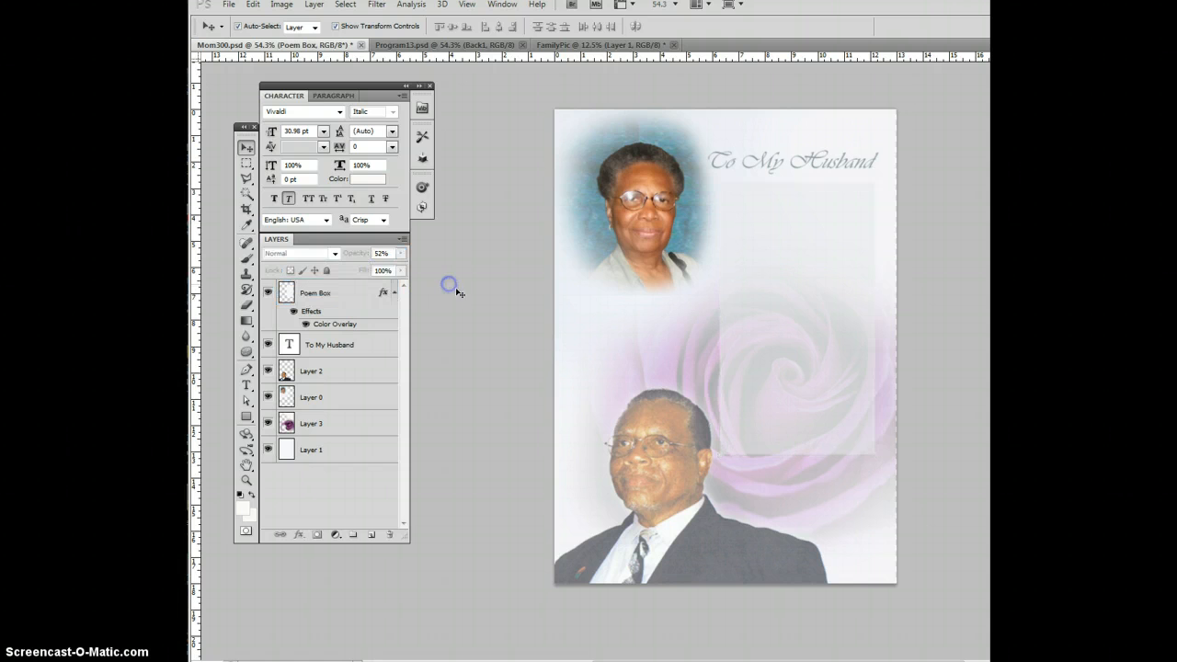
click(488, 297)
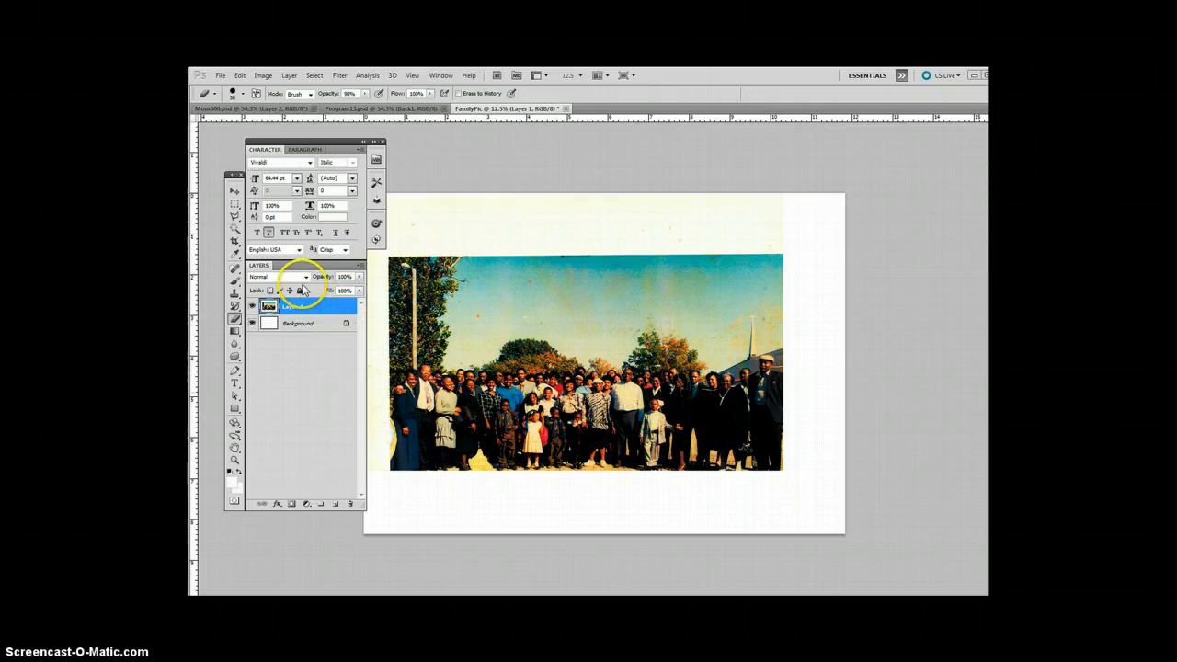
- Reposition the floating tools and panels in the FamilyPic document so they clear the group photo's left side
mouse_move(286, 145)
mouse_down()
mouse_move(266, 137)
mouse_move(302, 138)
mouse_up()
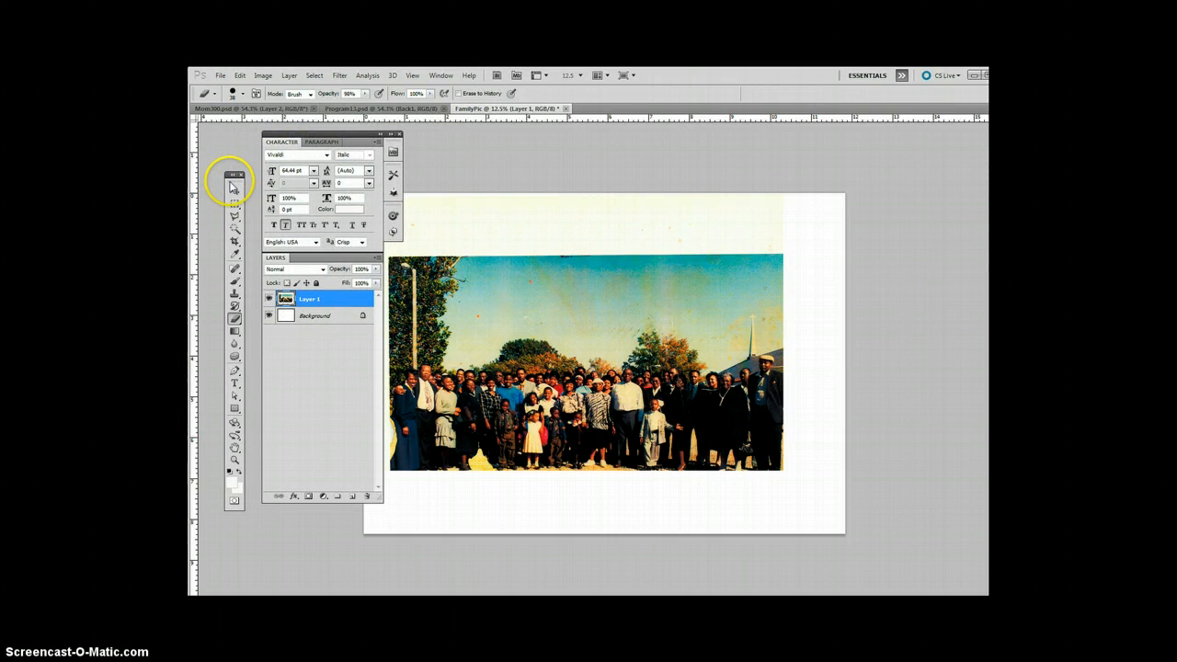
drag(234, 175, 213, 176)
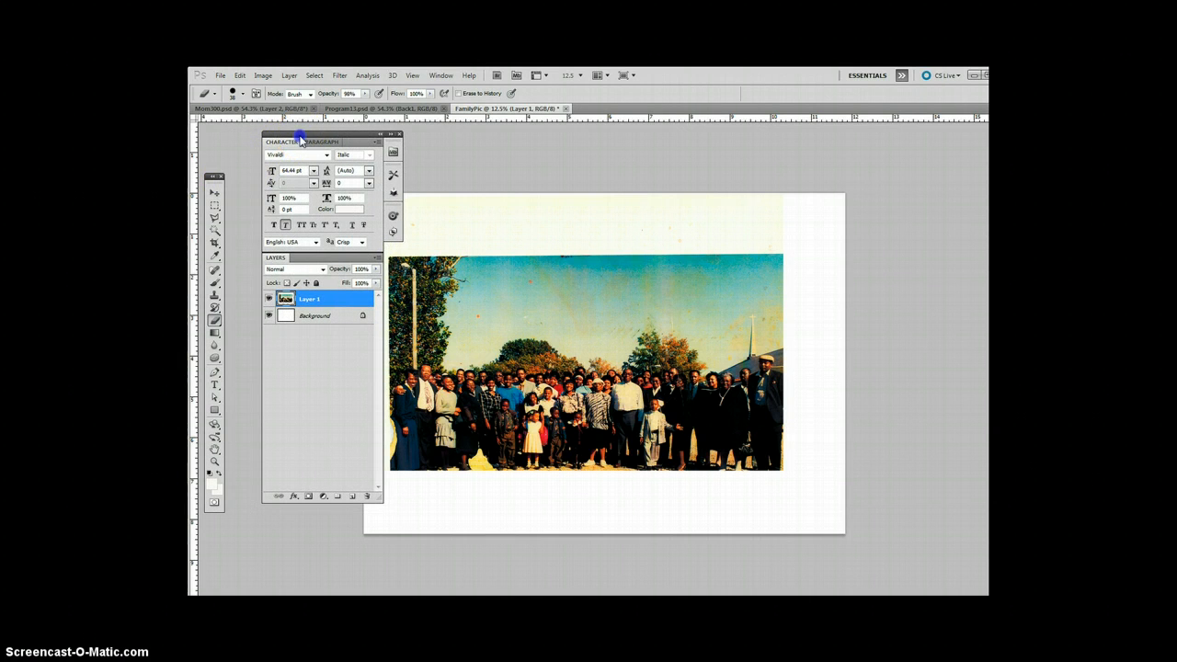
drag(301, 139, 261, 133)
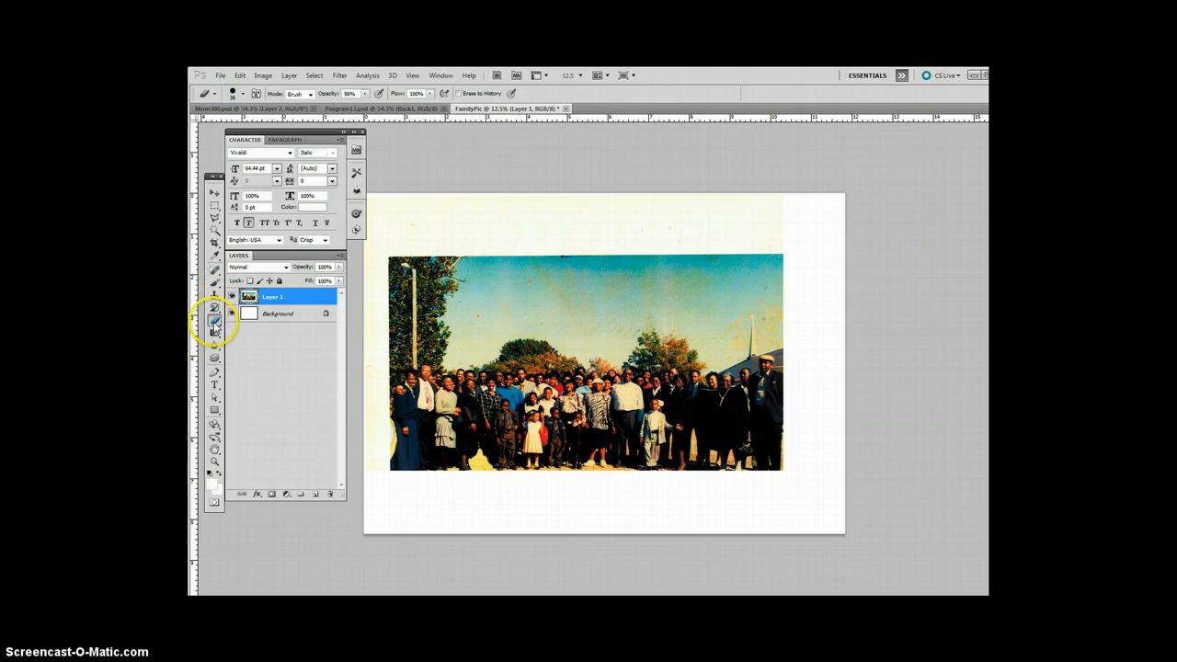
- Delete Layer 1's narrow right edge strip and the sky area above the group with rectangular selections
click(213, 208)
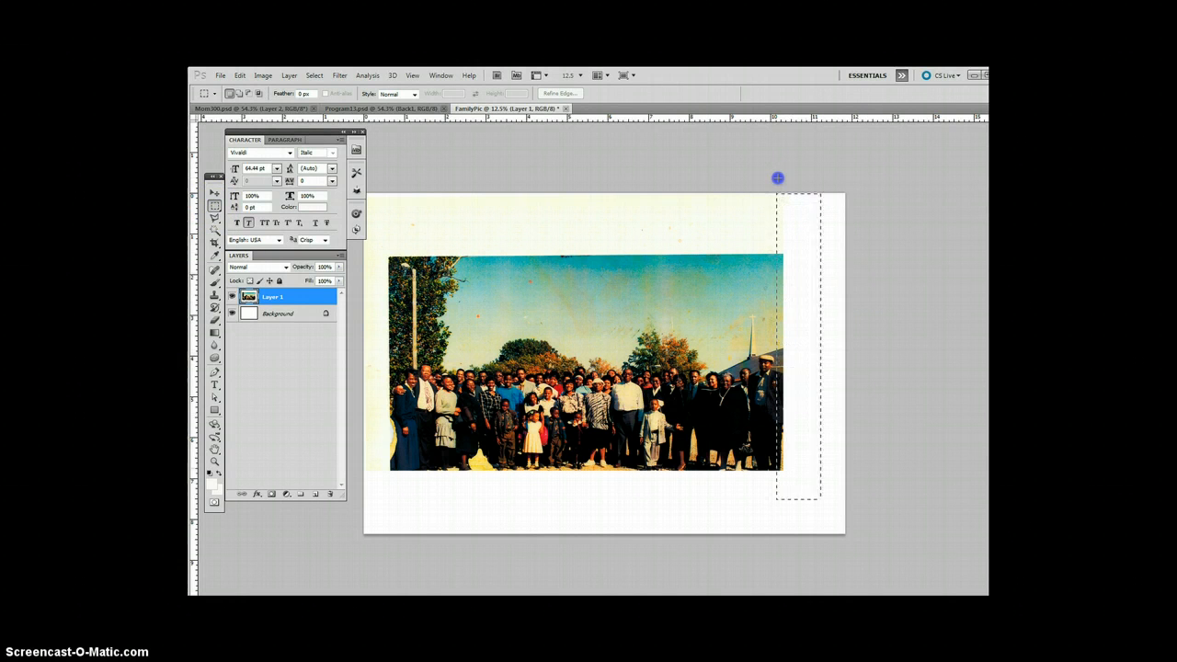
key(Delete)
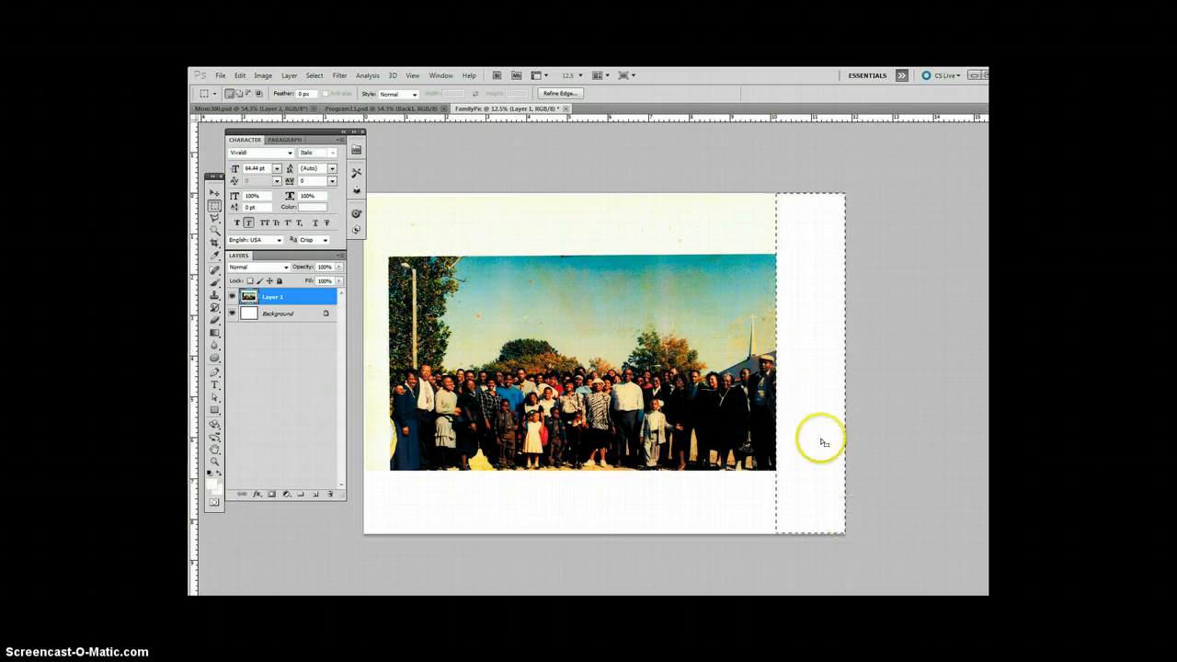
drag(782, 245, 805, 149)
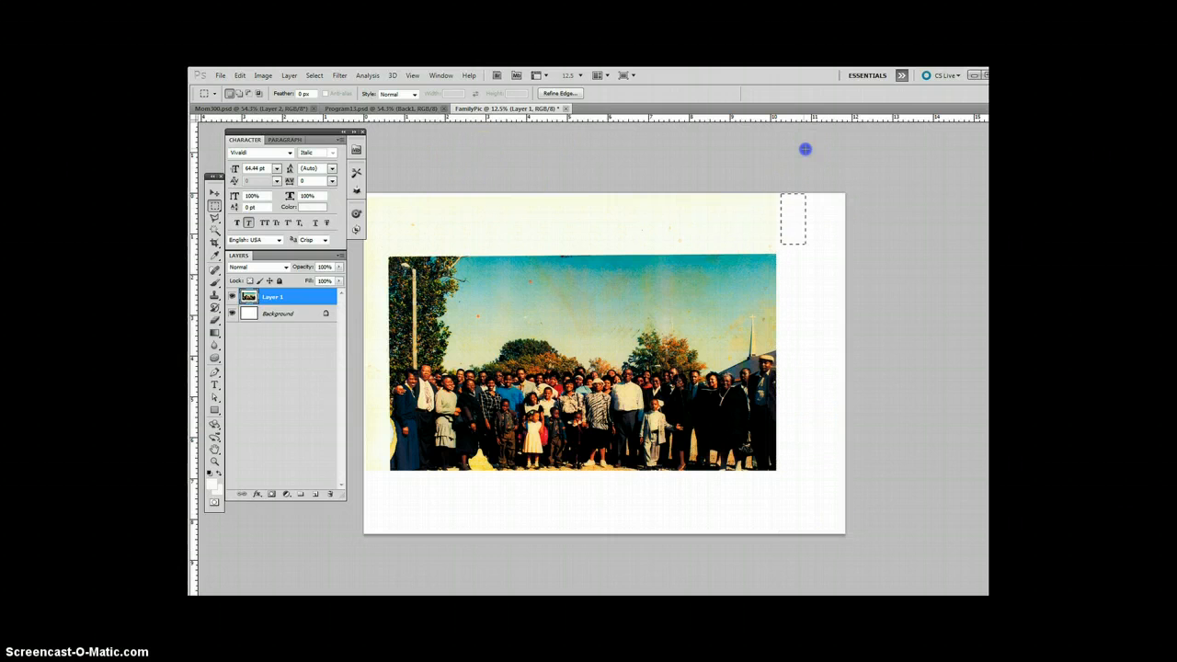
drag(538, 334, 345, 356)
key(Delete)
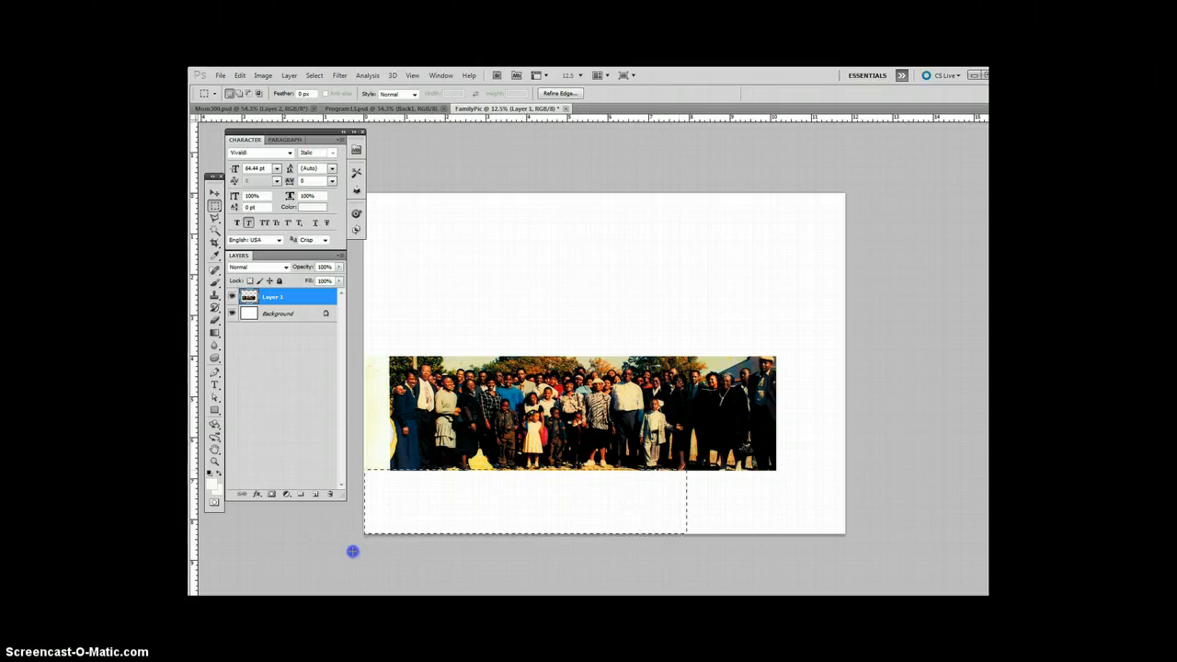
- Delete the thin strip below the group and the pale margin left of it on Layer 1, and clear the selection
drag(686, 471, 808, 466)
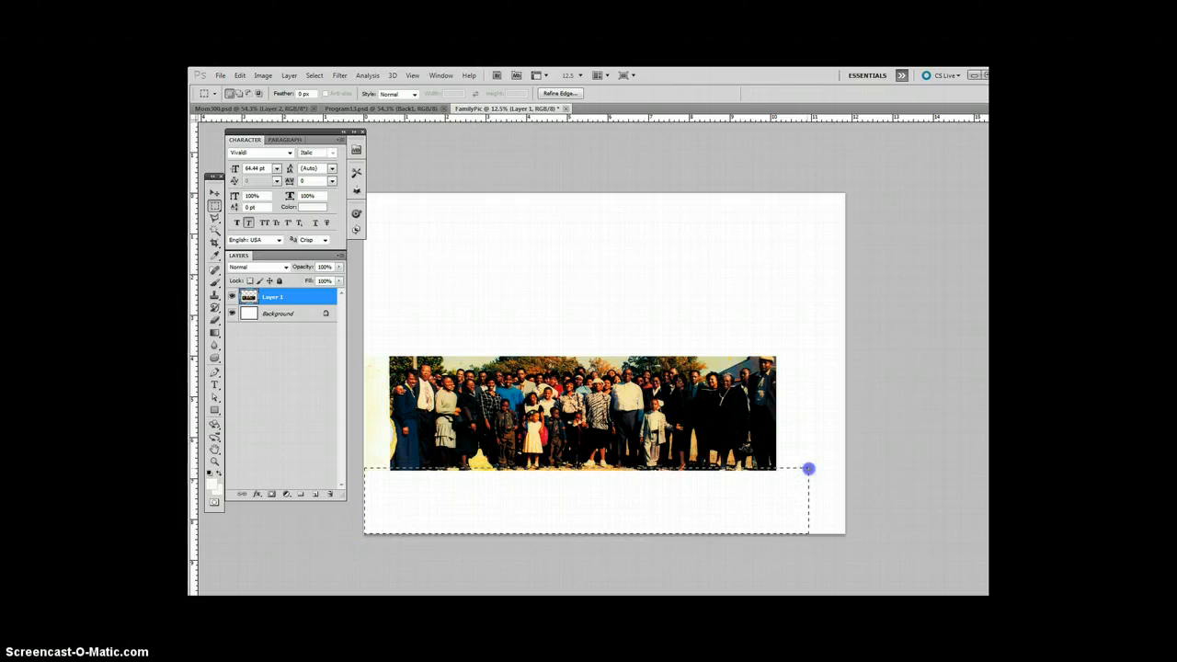
drag(809, 470, 808, 468)
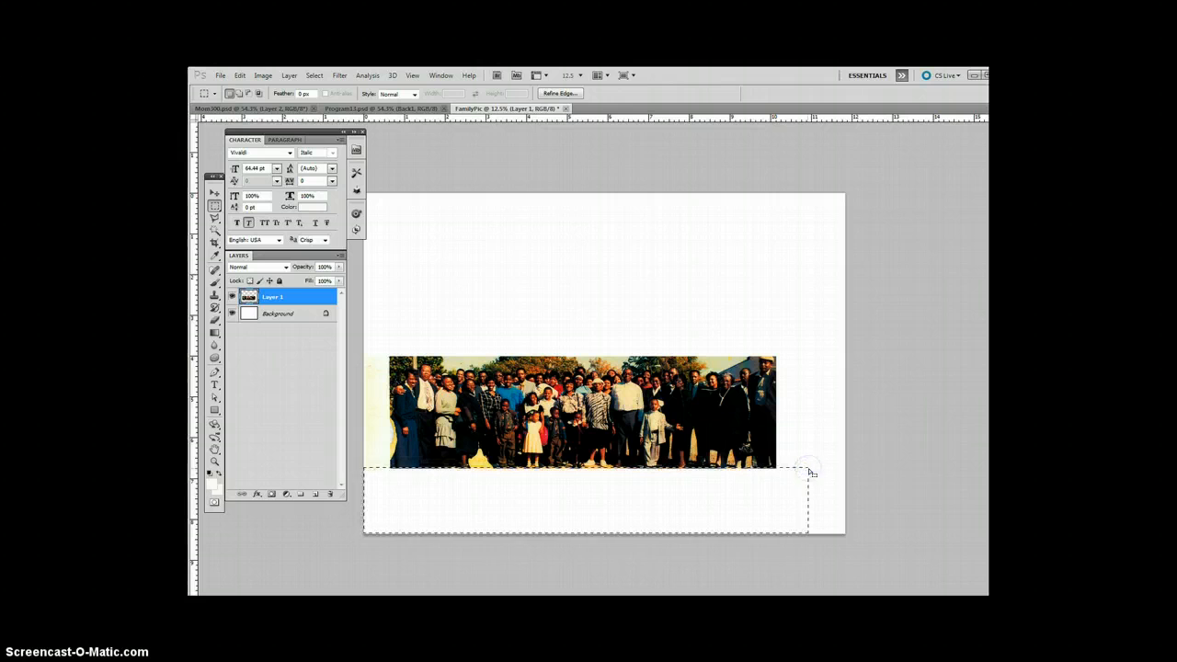
click(393, 338)
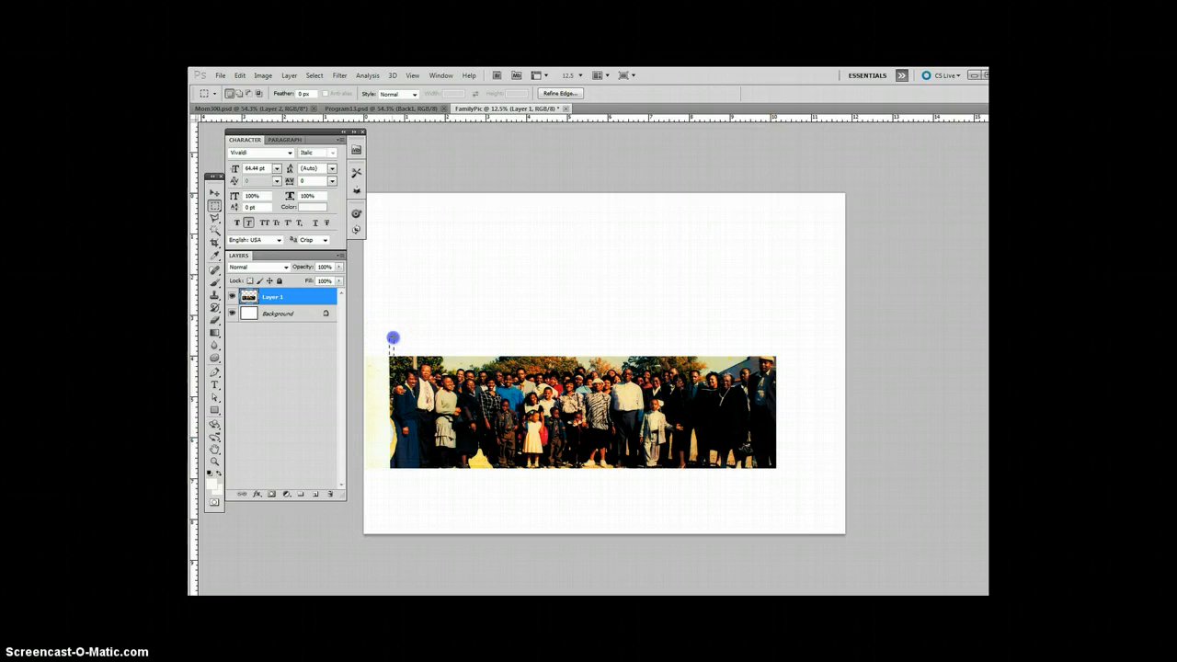
drag(352, 490, 365, 488)
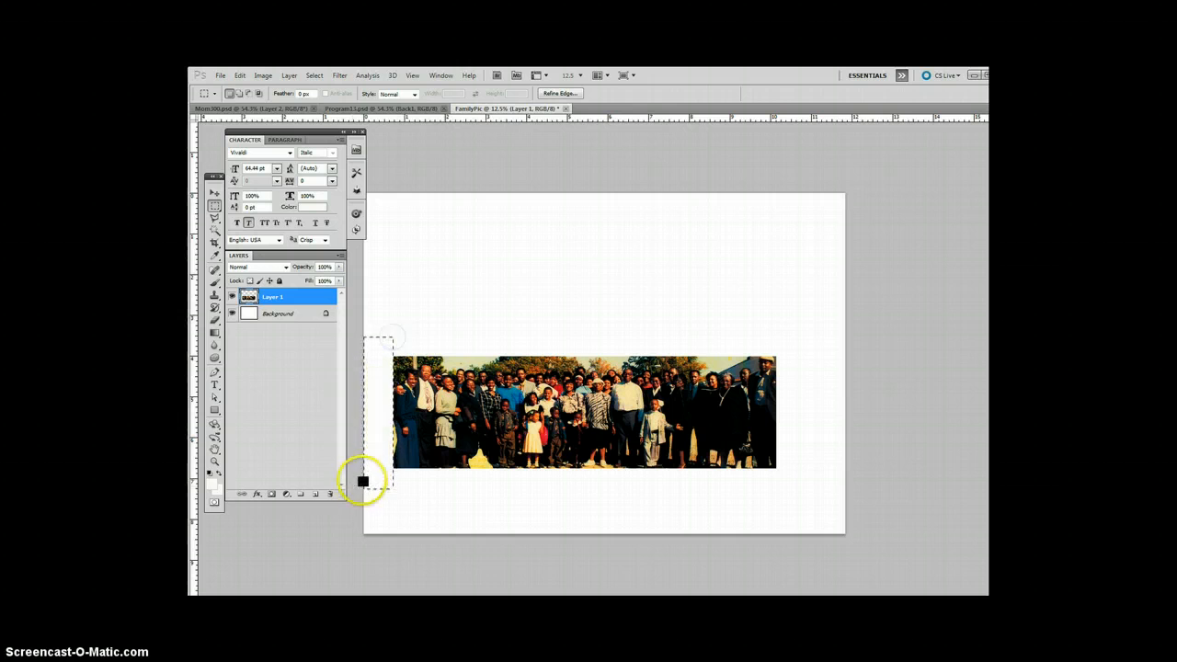
click(309, 78)
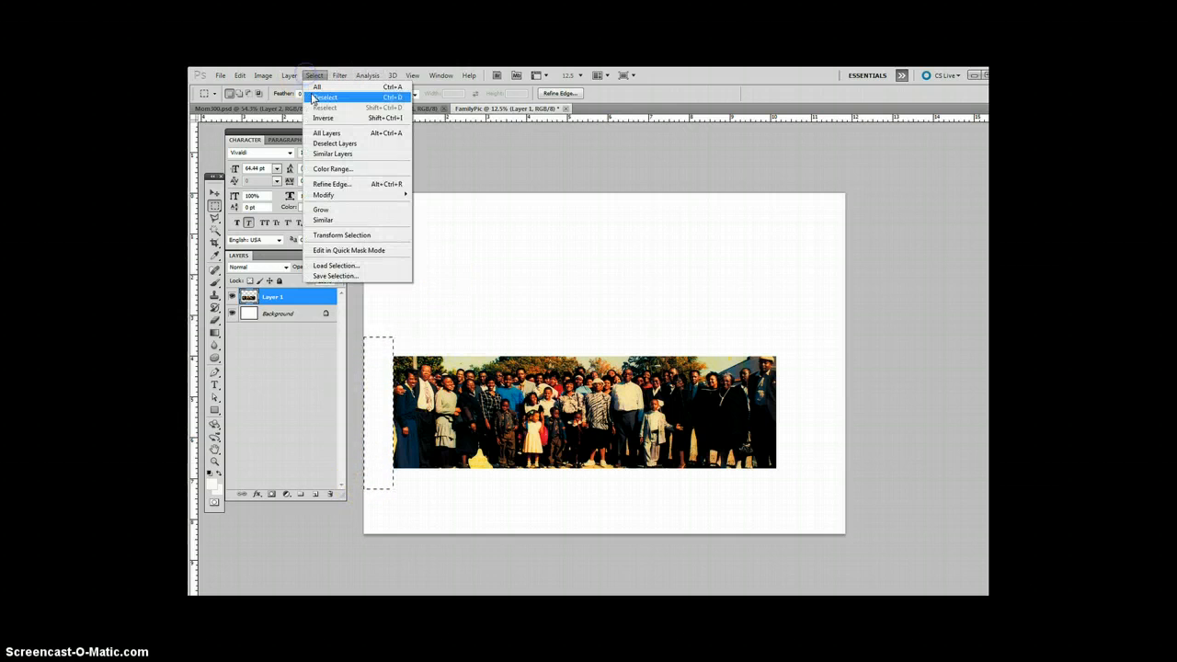
click(317, 98)
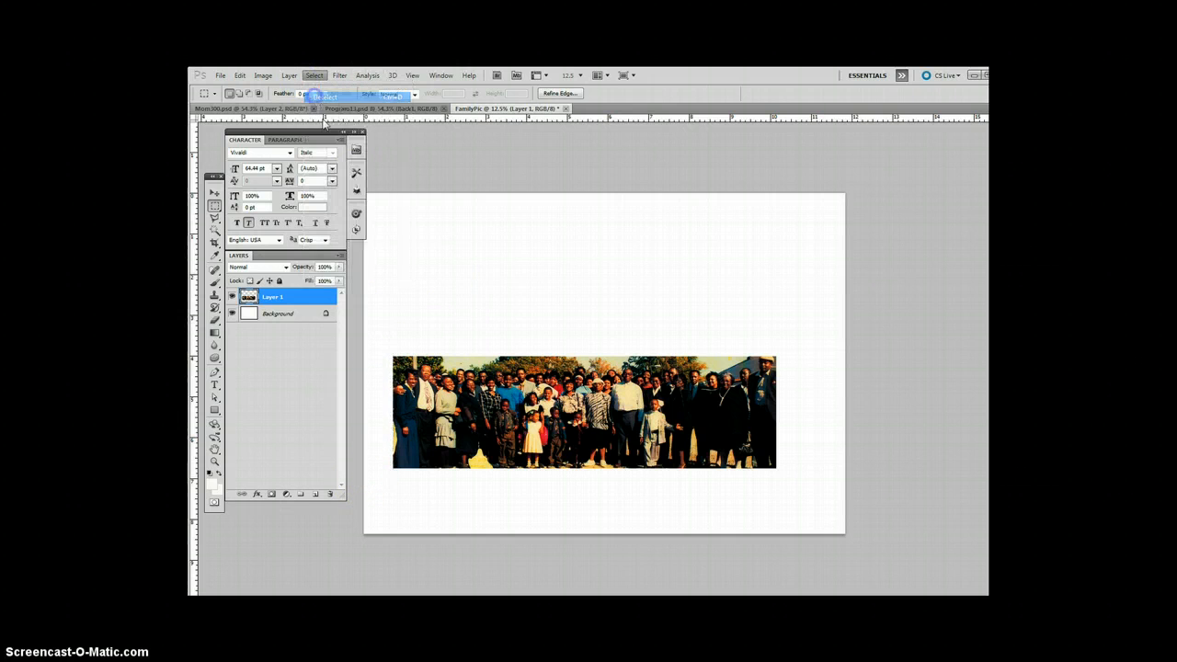
- Move the trimmed group photo down to the canvas's bottom edge and deselect it
click(214, 191)
drag(495, 397, 518, 462)
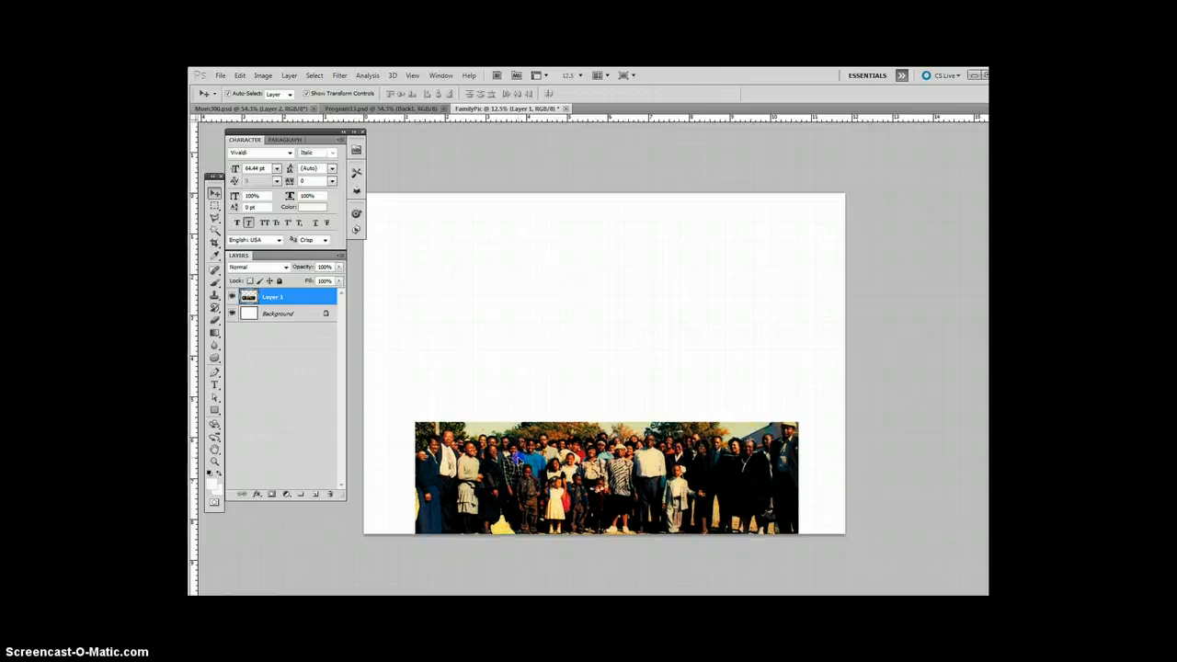
click(528, 384)
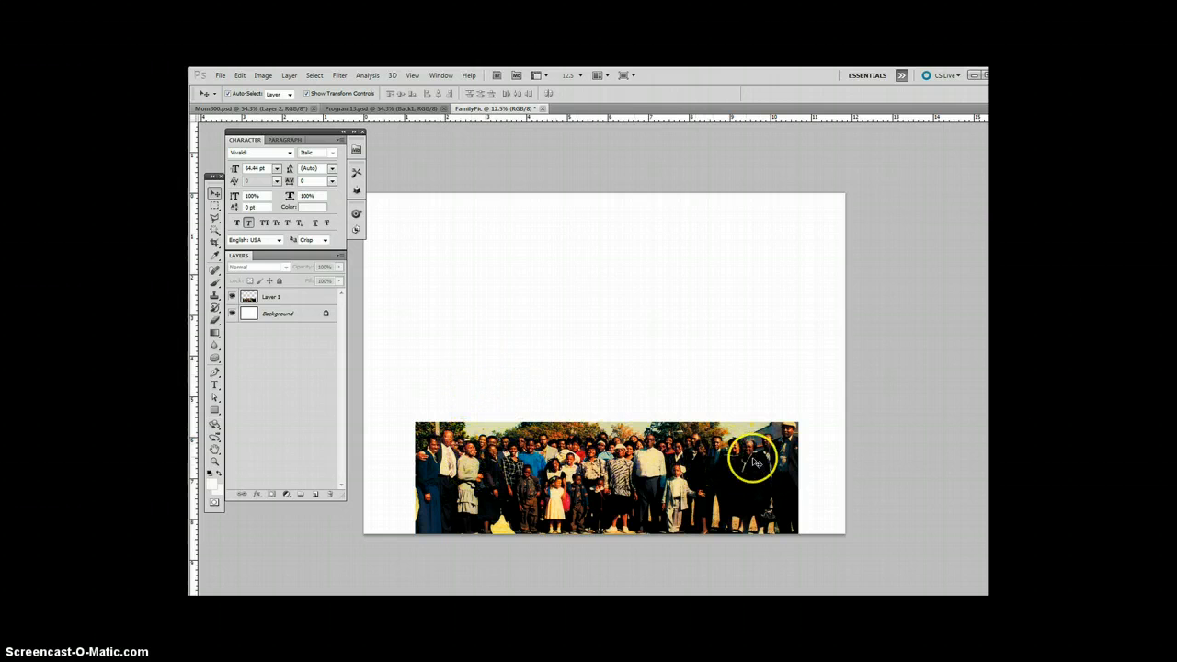
- Reduce the canvas width to 9.835 inches, accepting the clipping, and nudge the group photo slightly left to centre it
click(264, 75)
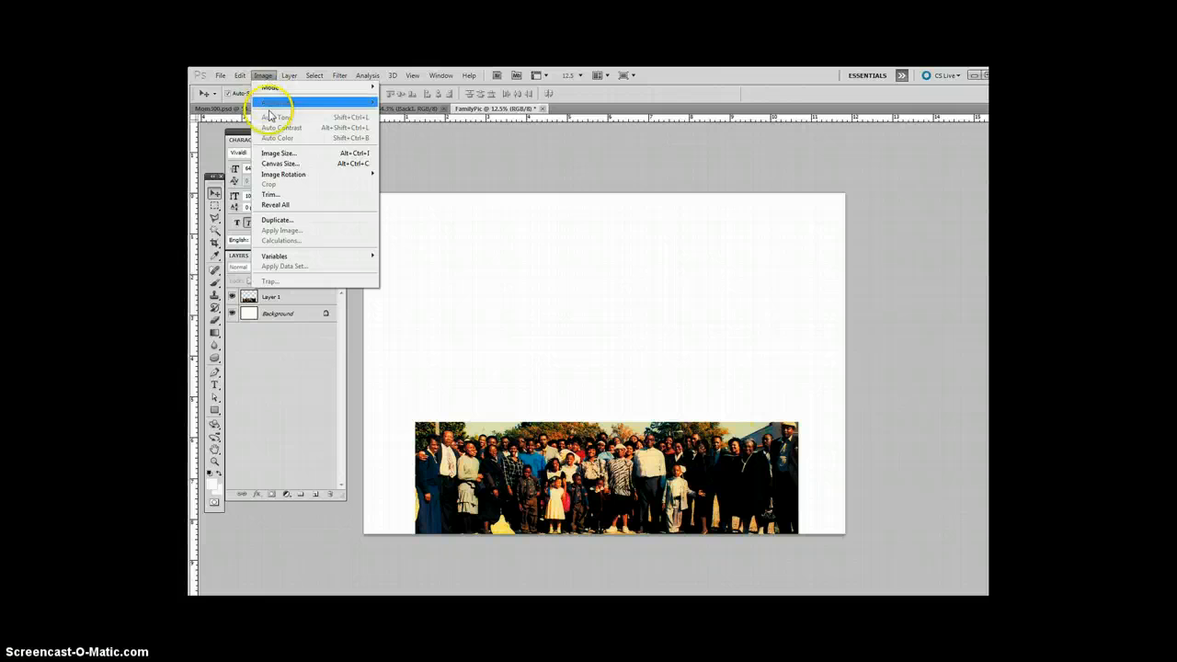
click(274, 166)
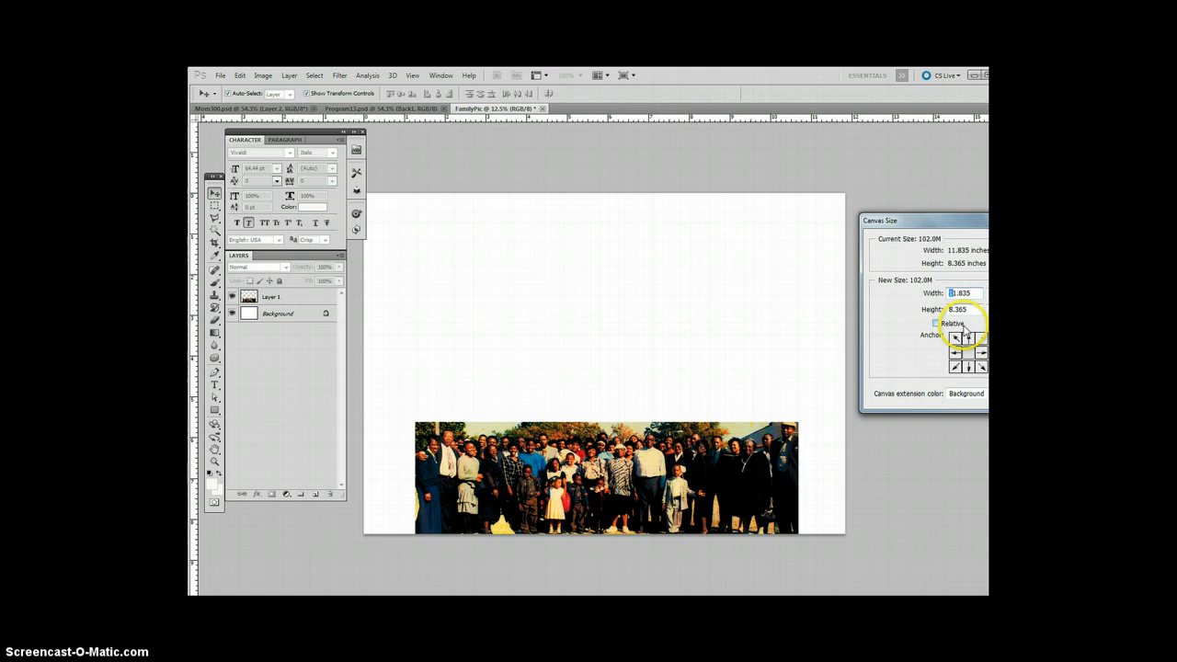
key(BackSpace)
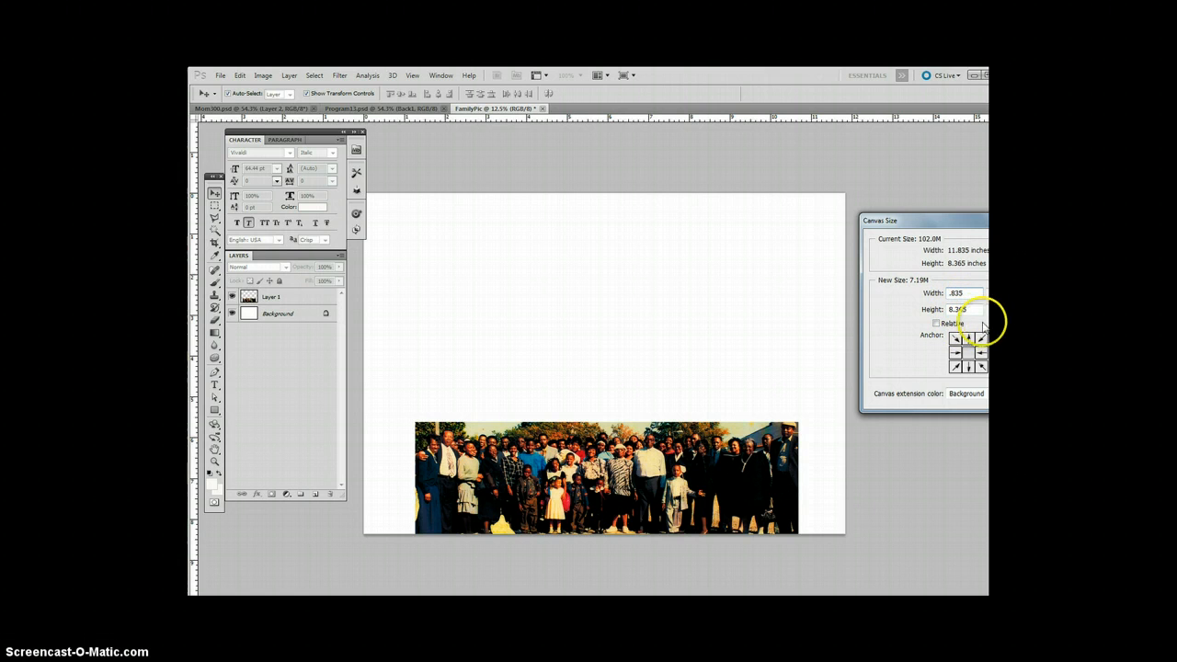
drag(956, 227, 841, 182)
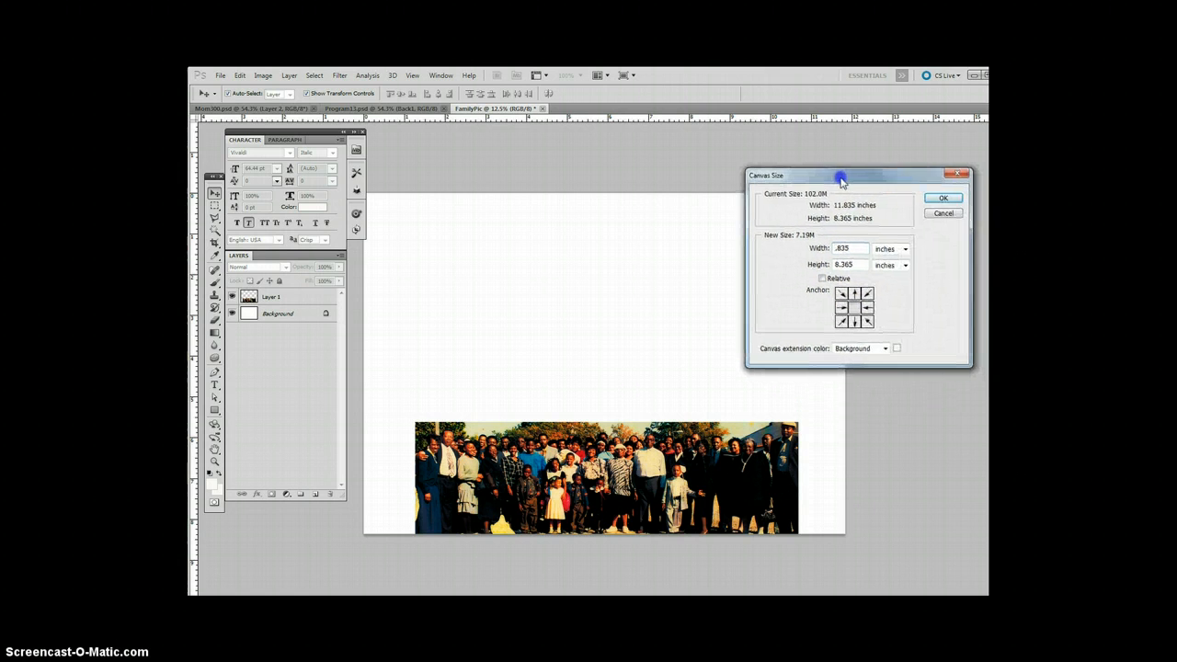
text(9)
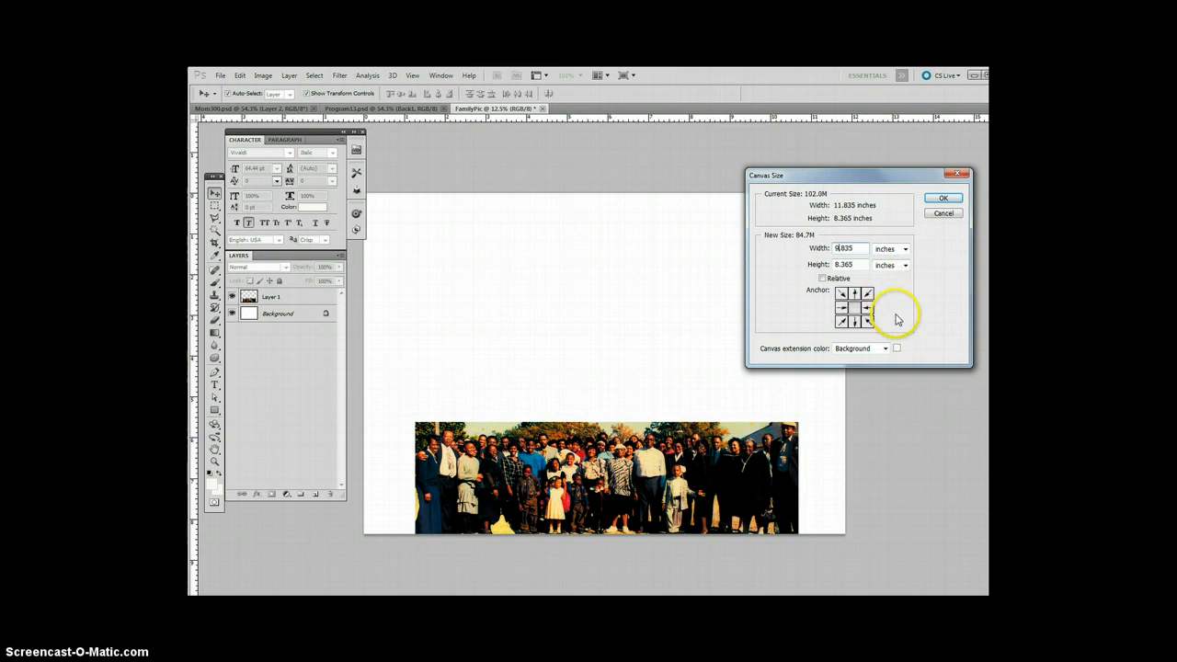
click(944, 200)
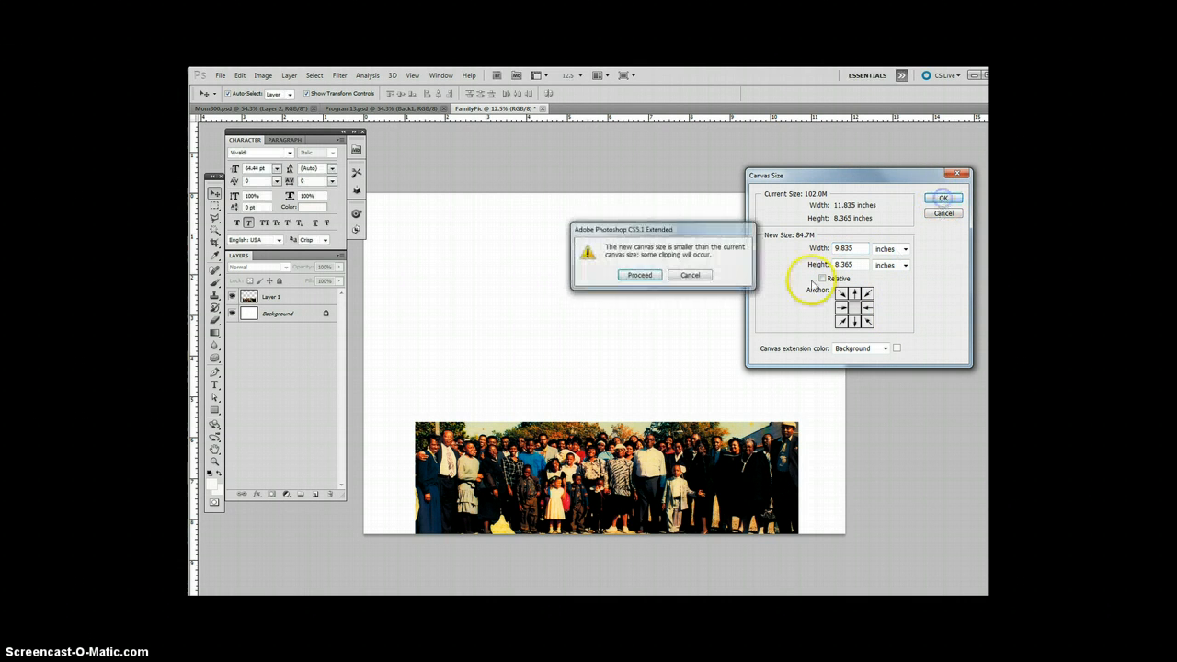
click(640, 276)
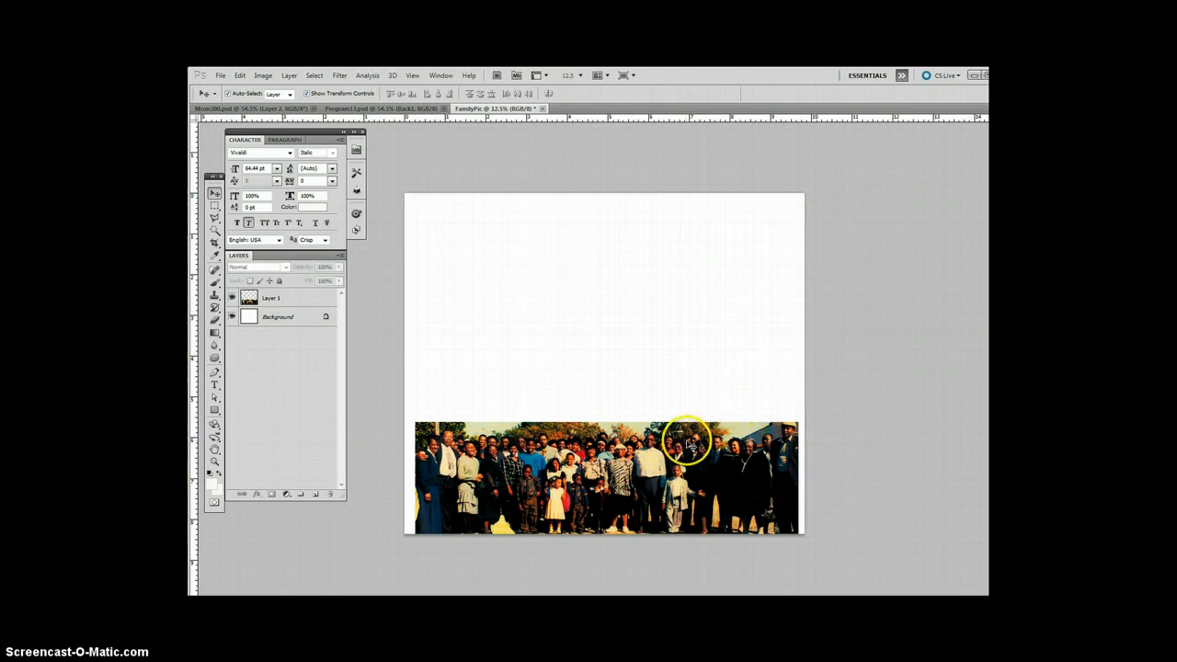
drag(689, 443, 685, 444)
key(ctrl+t)
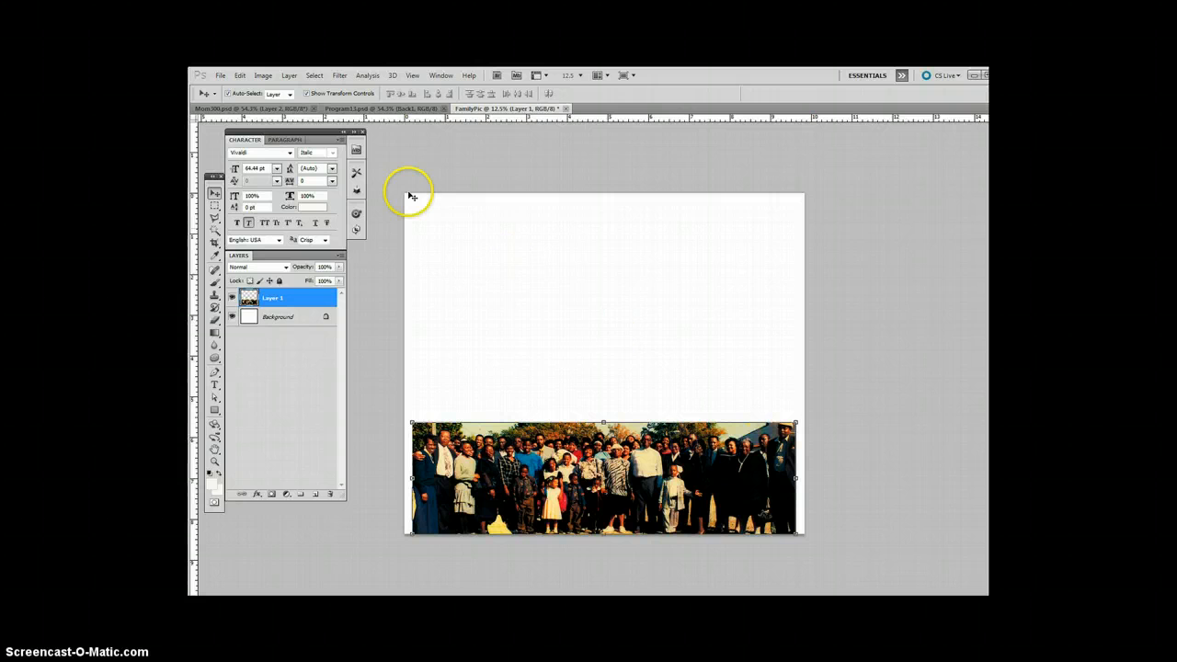
- Reduce the canvas width to 8.835 inches and accept the clipping
click(261, 76)
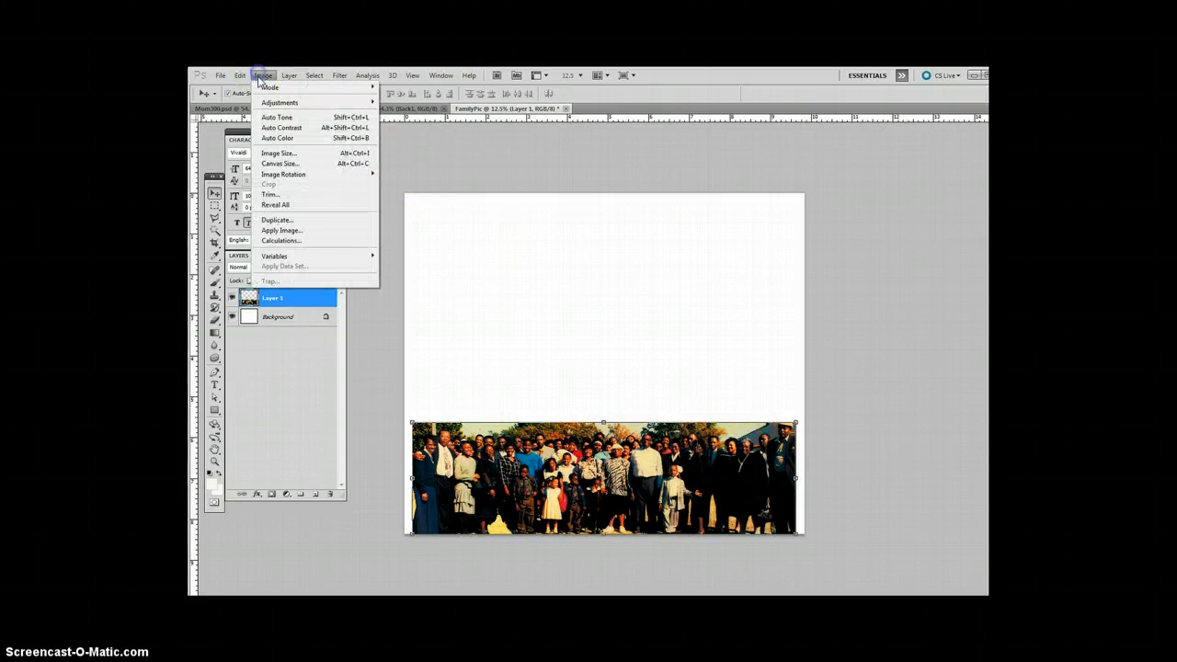
click(280, 163)
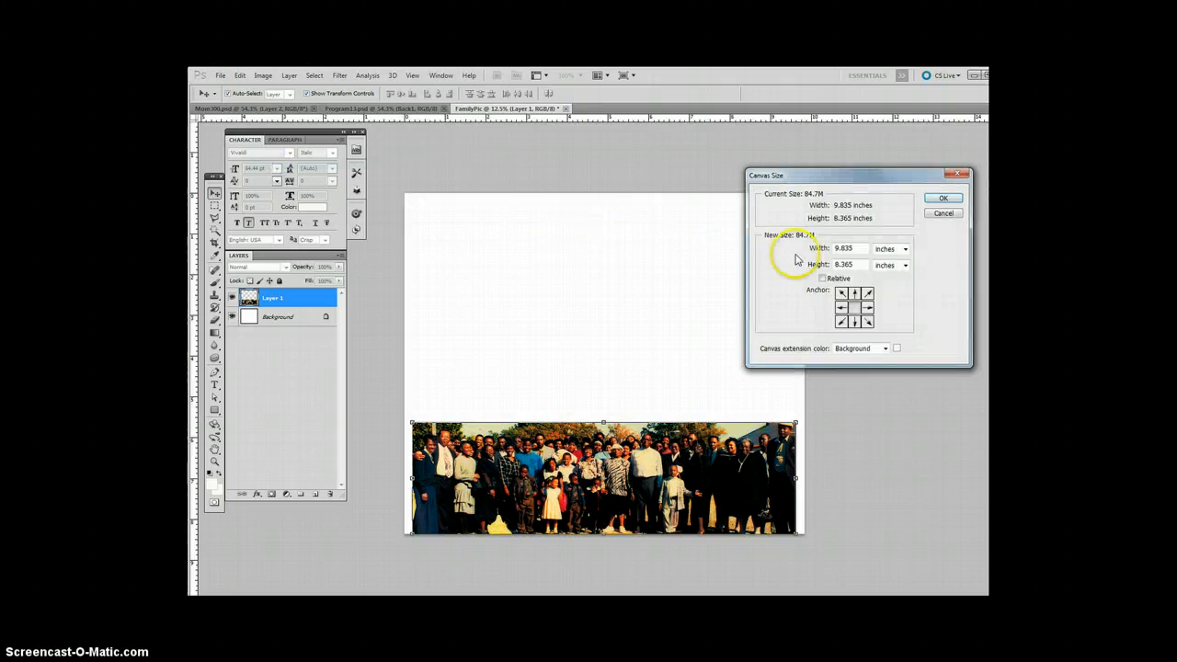
click(841, 249)
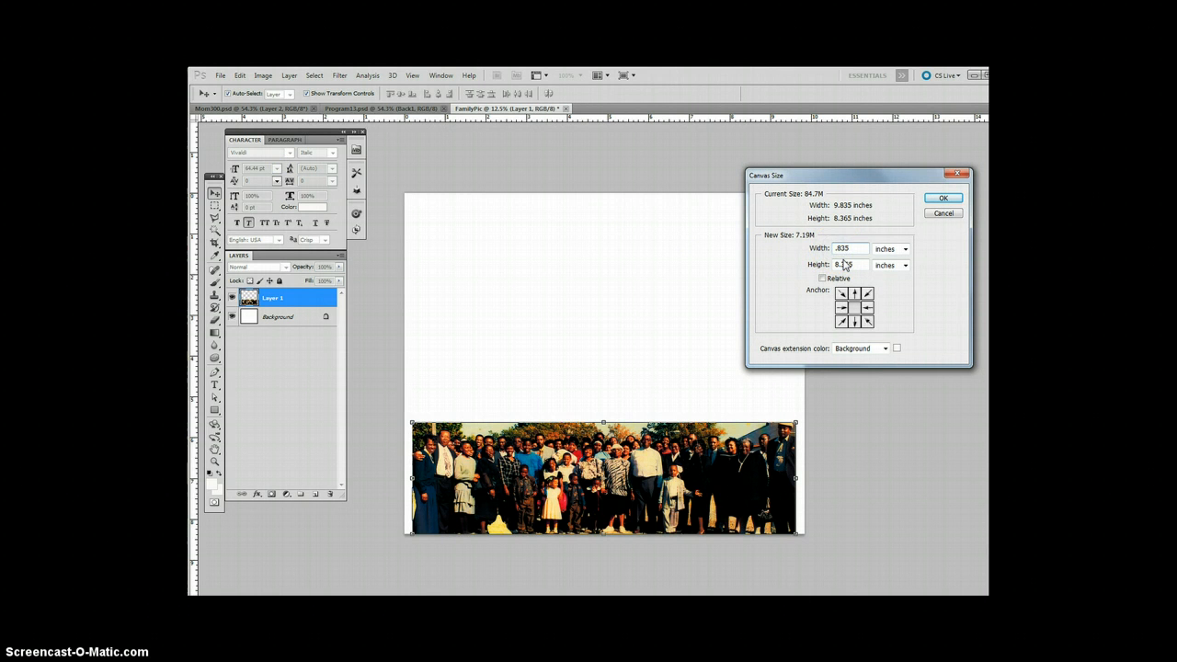
click(942, 197)
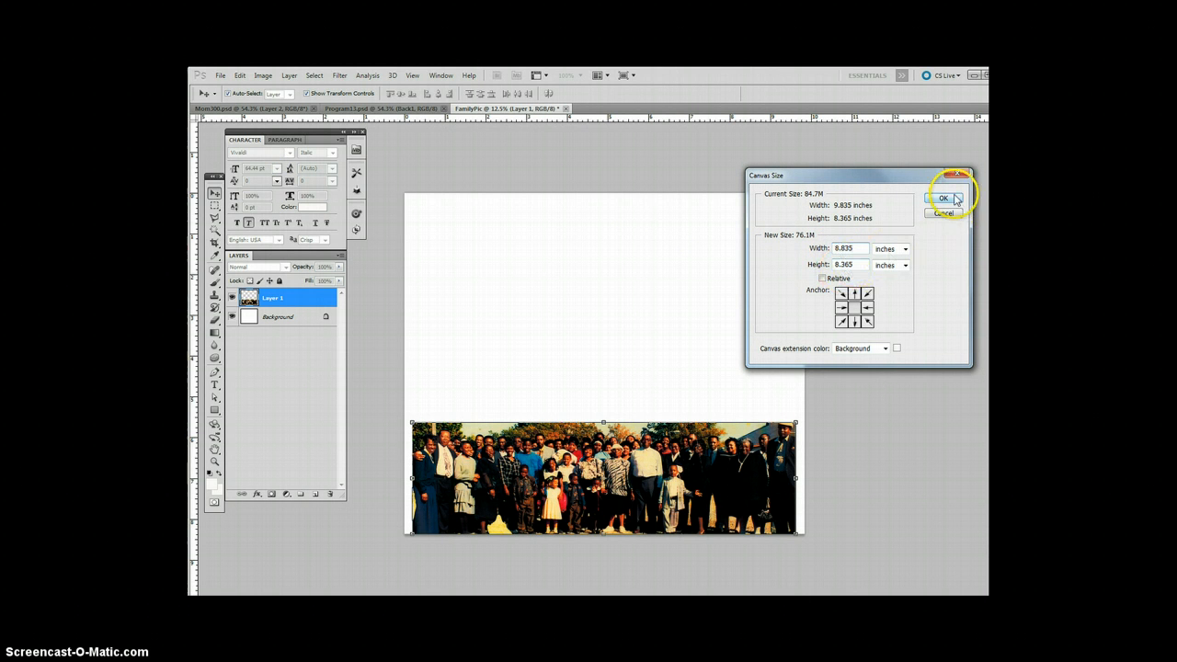
click(641, 276)
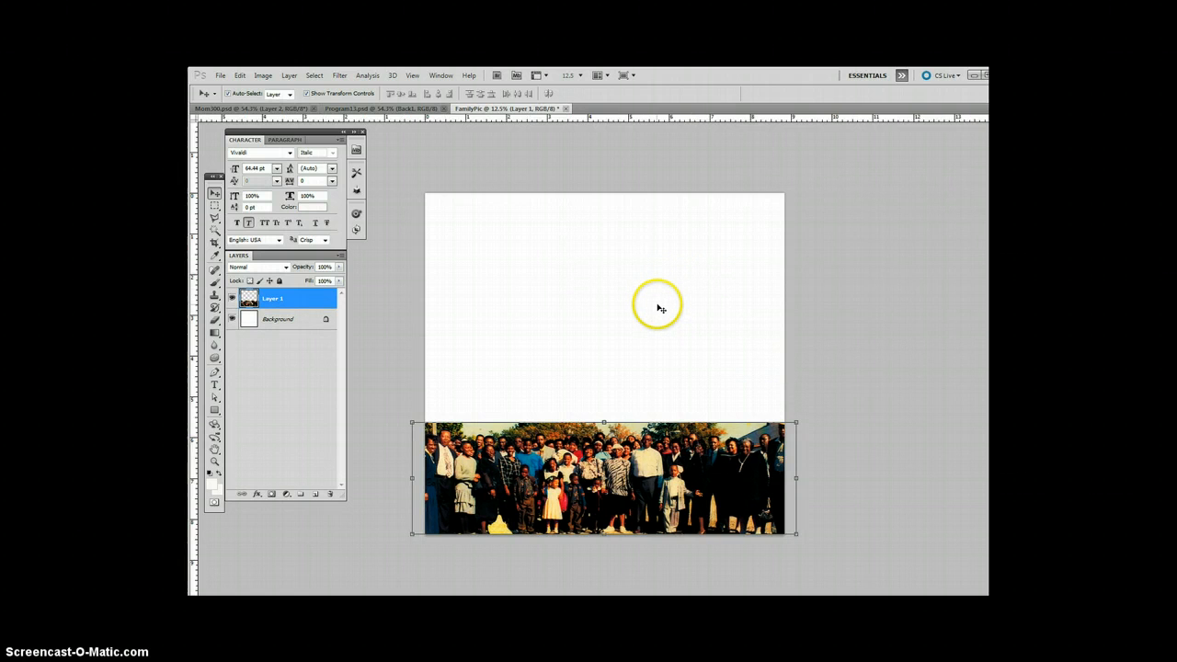
- Scale the family photo's right side in to the canvas edge, undo the left-side adjustment, and apply the transform
drag(796, 478, 789, 479)
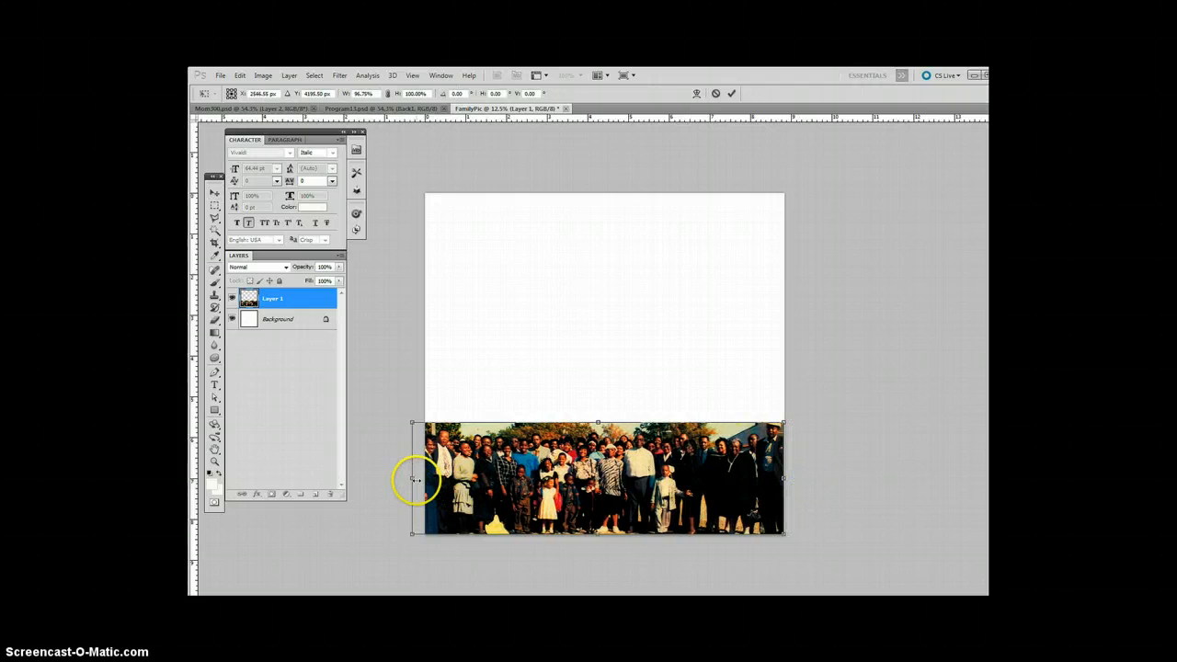
drag(413, 479, 419, 479)
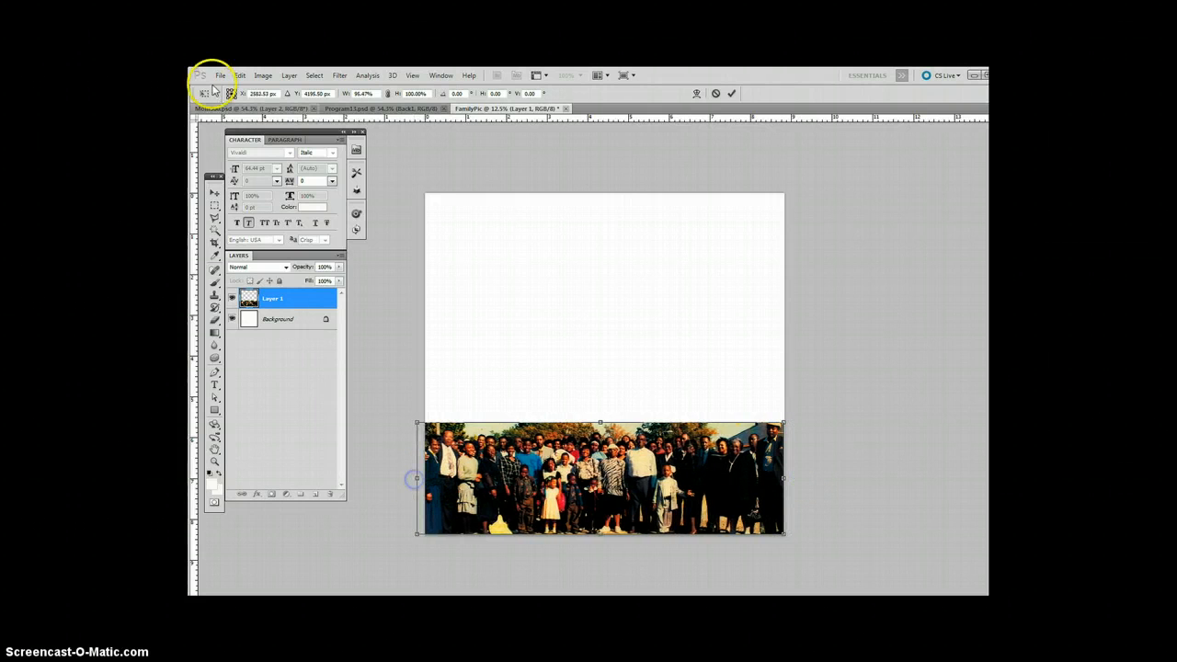
click(240, 76)
click(244, 88)
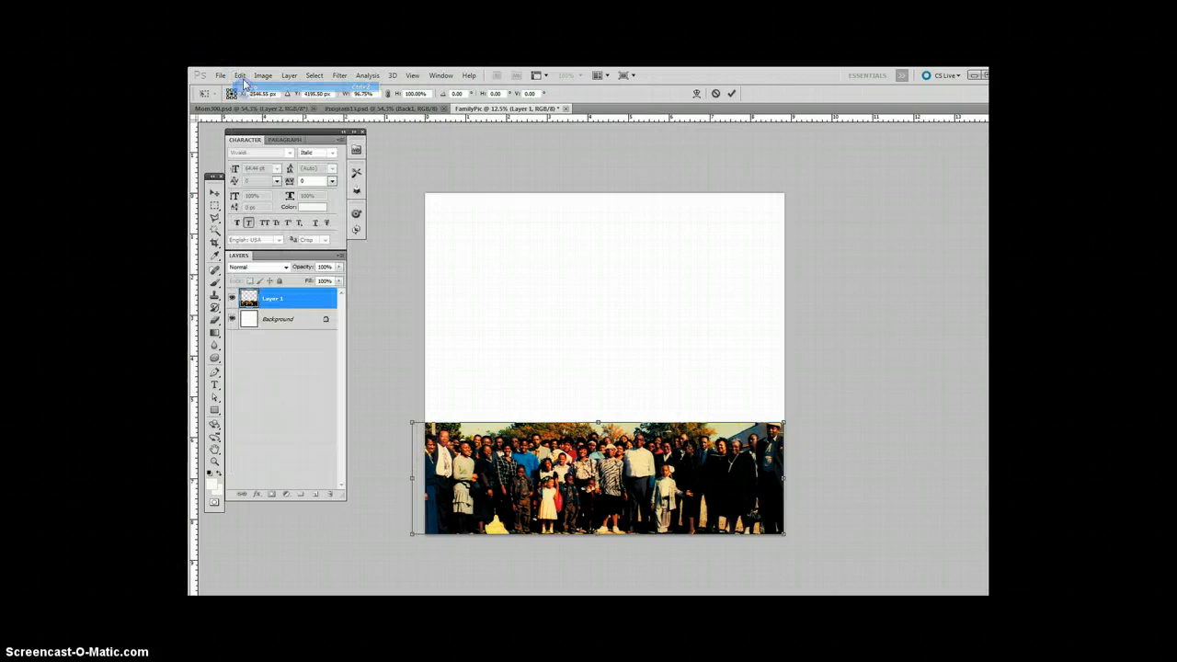
click(240, 75)
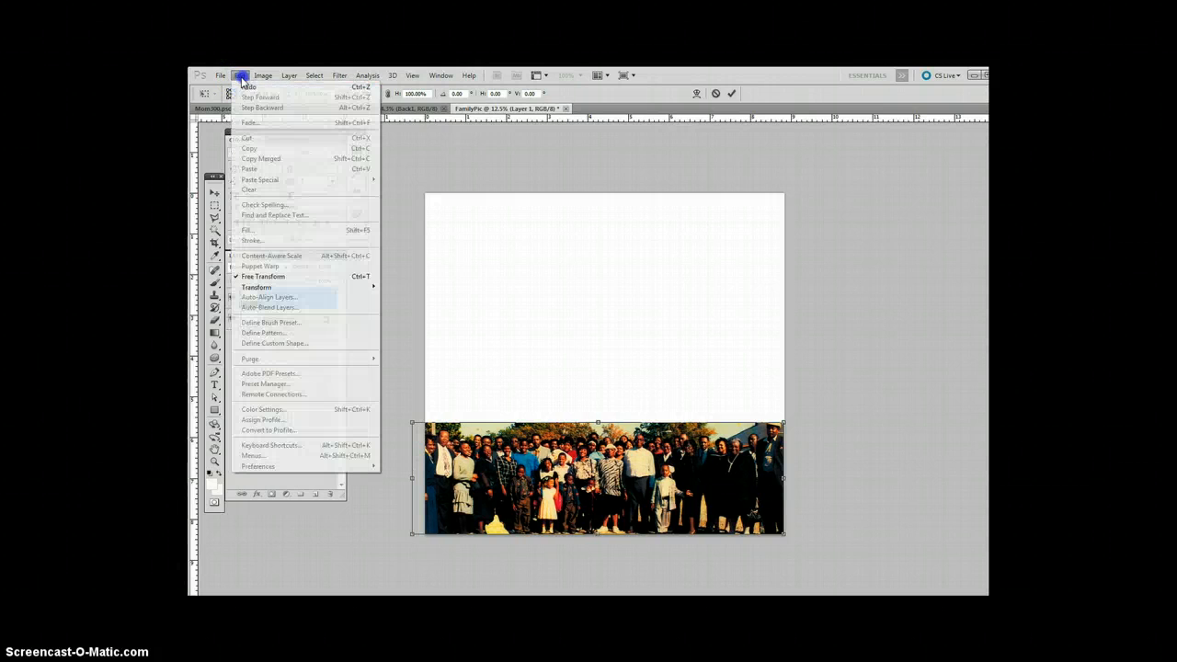
click(452, 158)
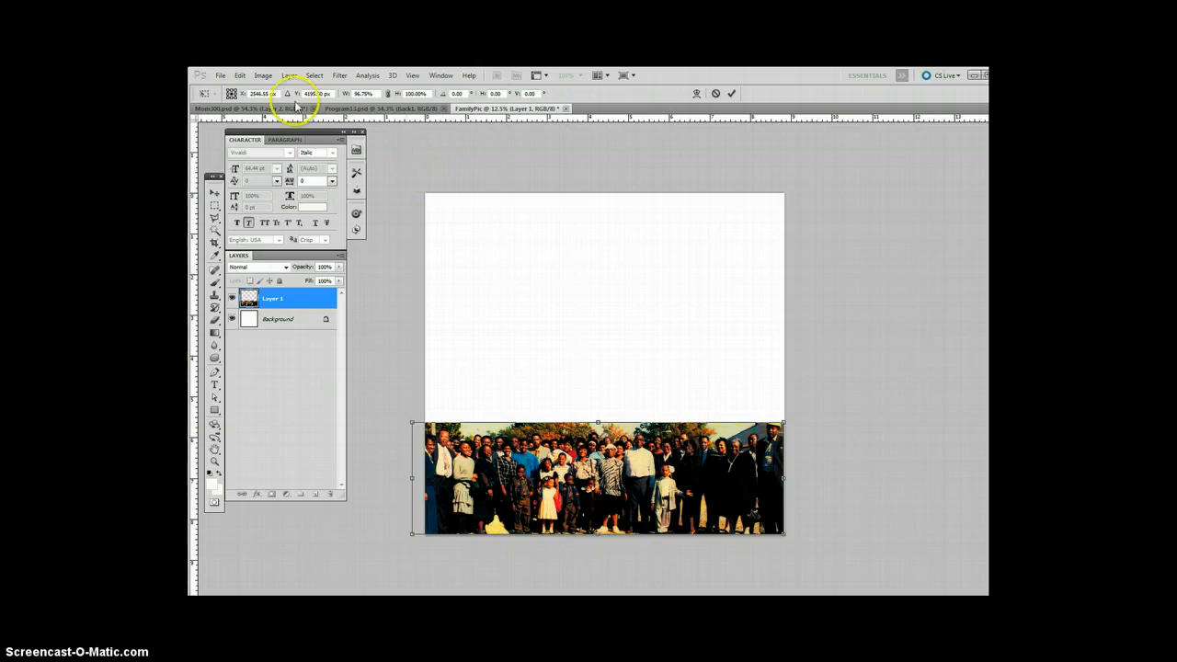
click(241, 75)
click(465, 181)
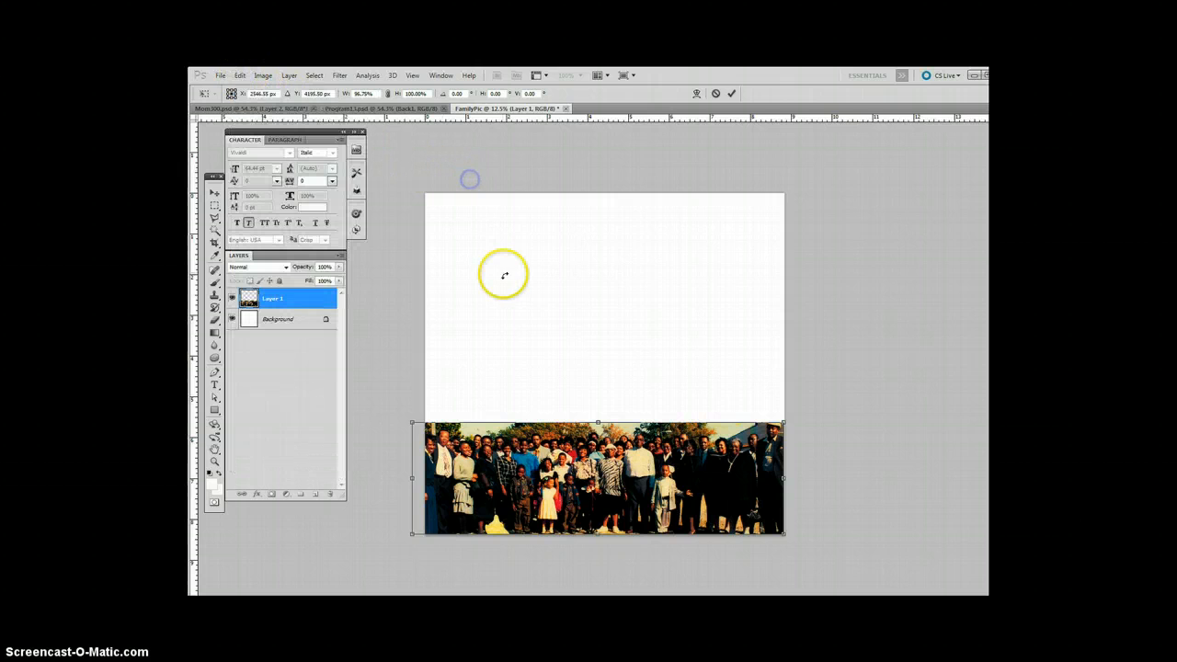
click(263, 76)
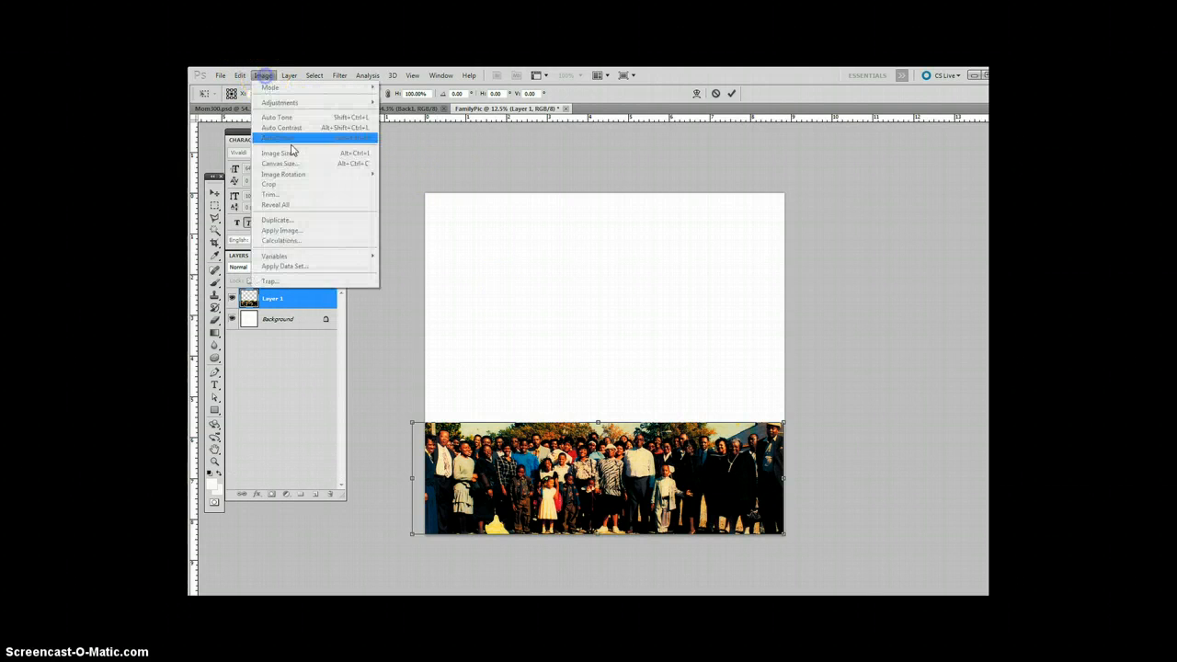
click(499, 230)
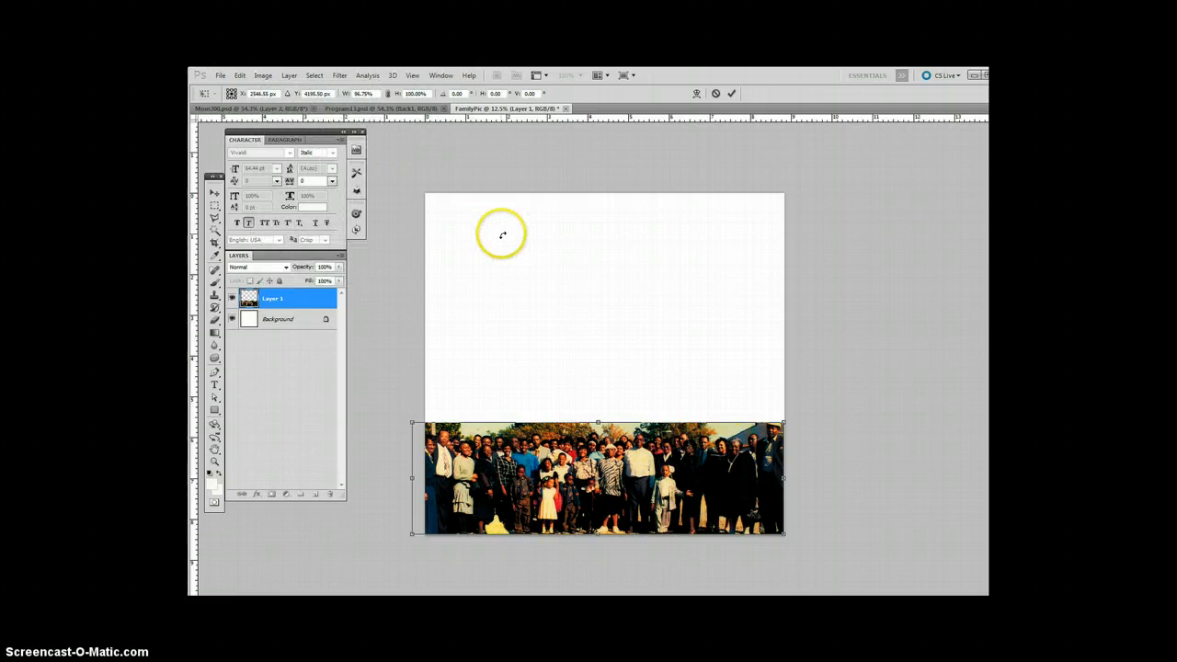
key(Return)
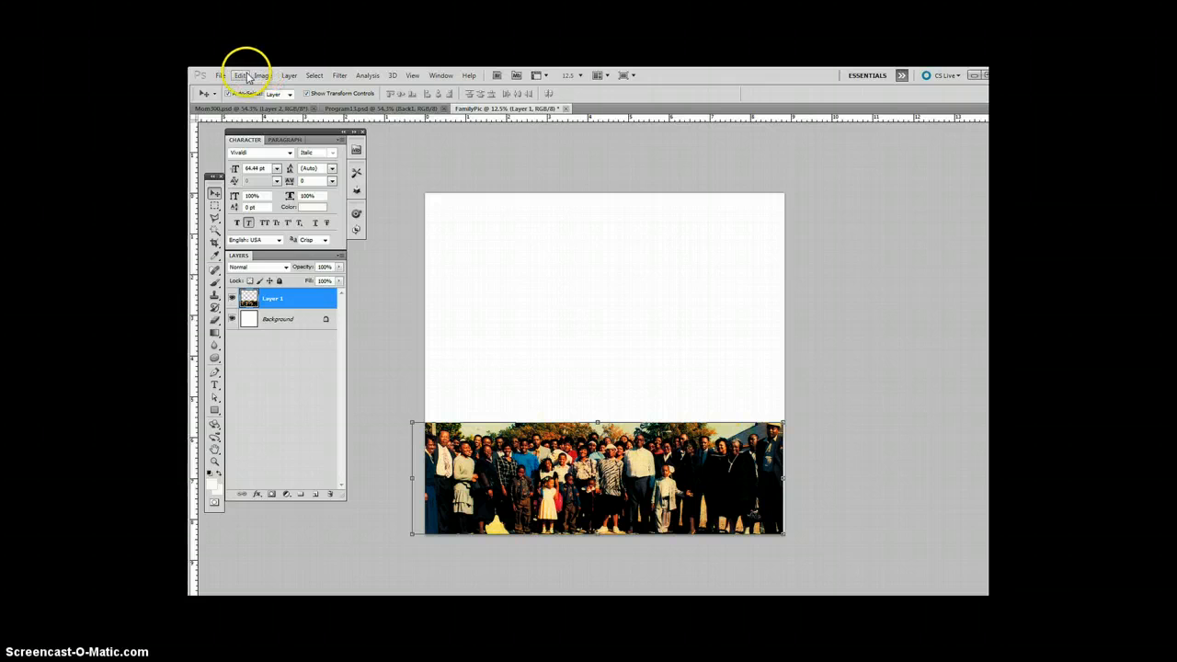
- Step back through the photo transform and the last canvas width reduction
click(241, 75)
click(252, 110)
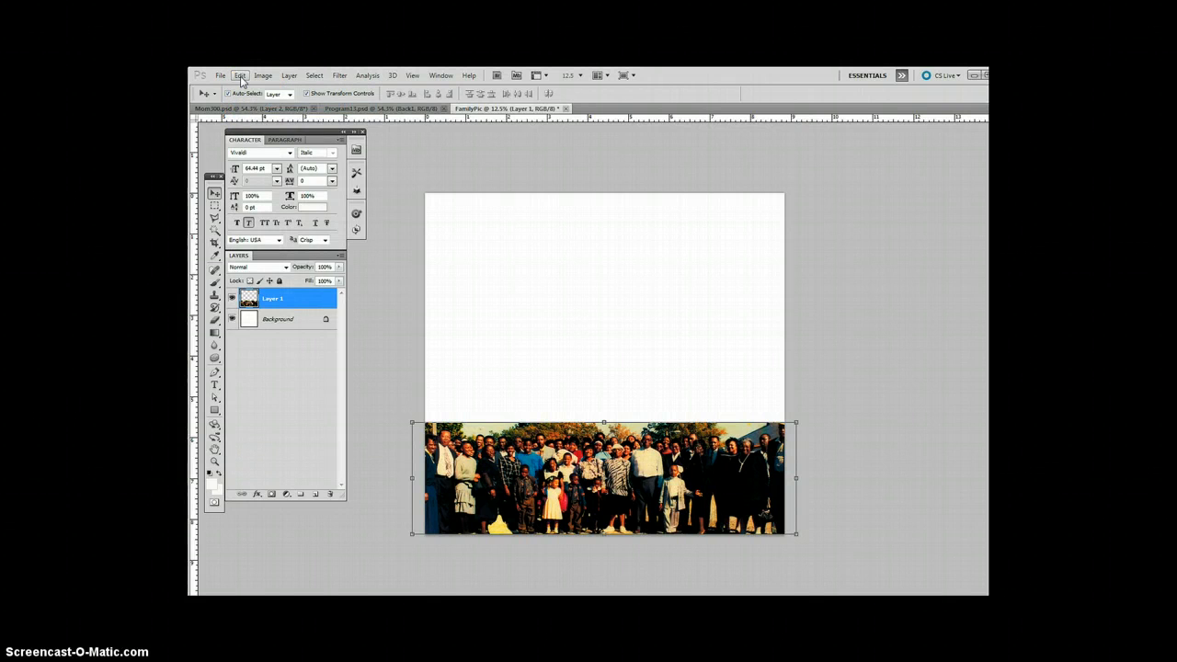
click(241, 76)
click(247, 111)
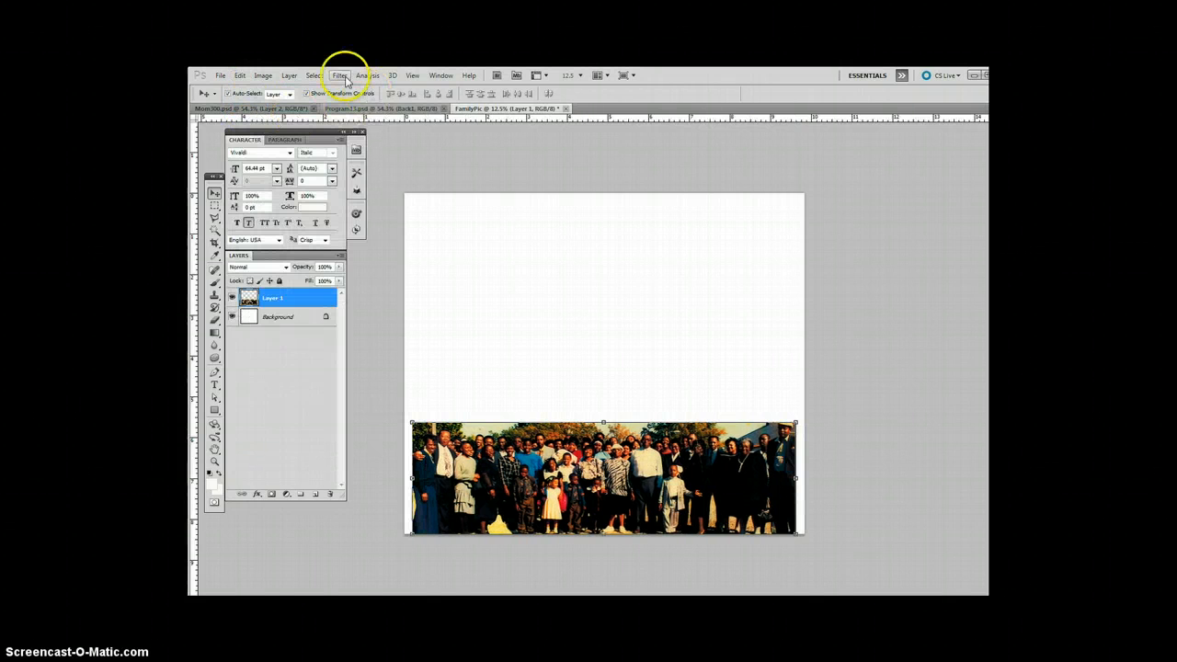
- Reduce the canvas width to 8.5 inches, proceeding despite the clipping
click(289, 75)
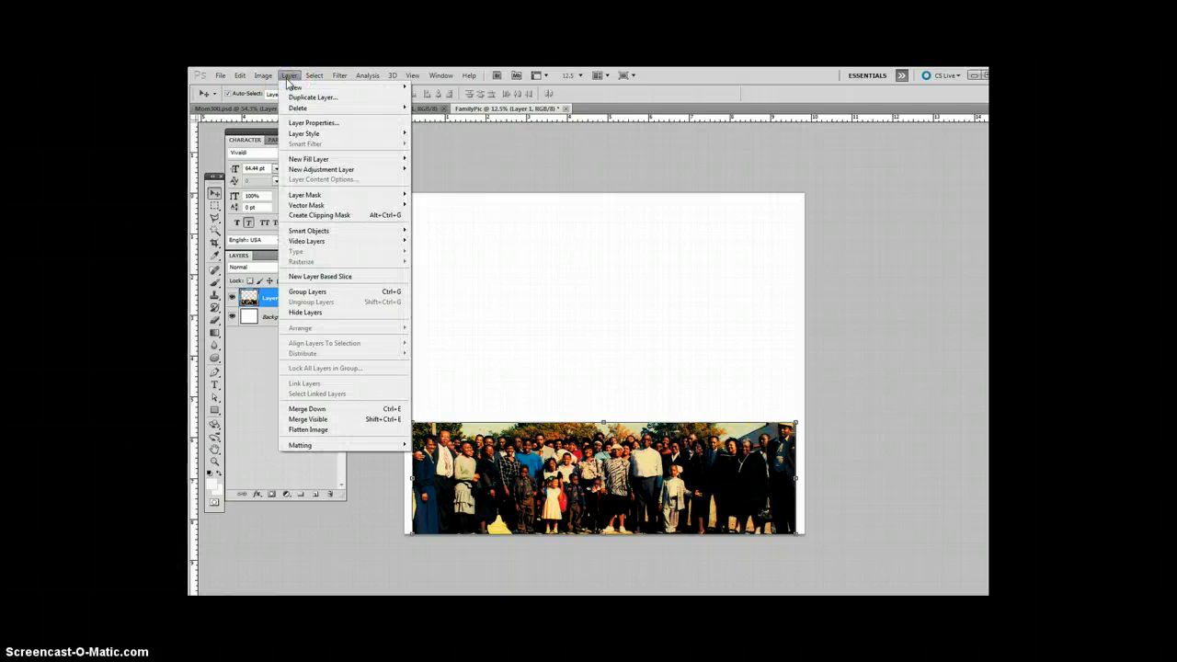
mouse_move(263, 75)
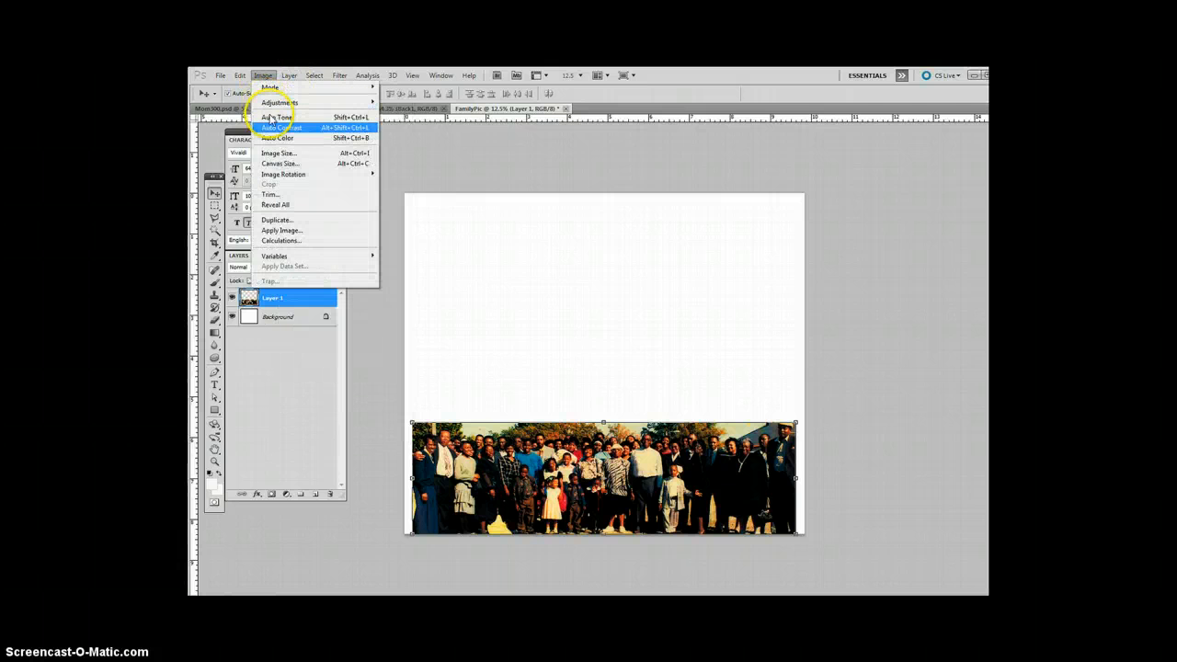
click(276, 163)
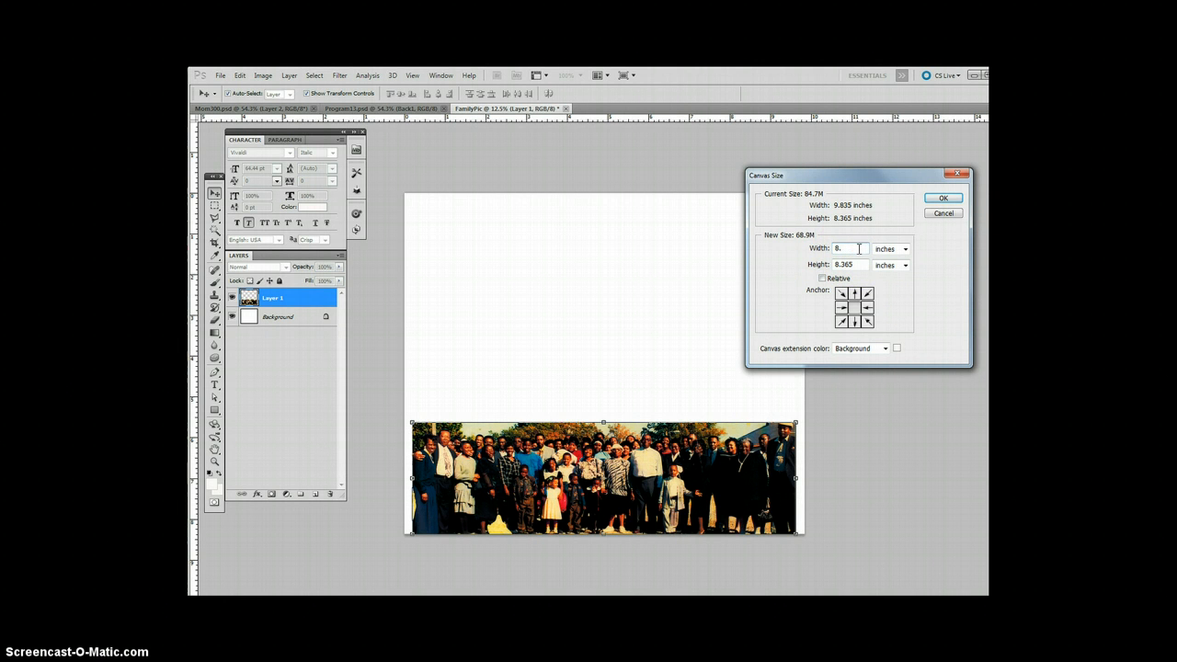
text(8.5)
click(943, 198)
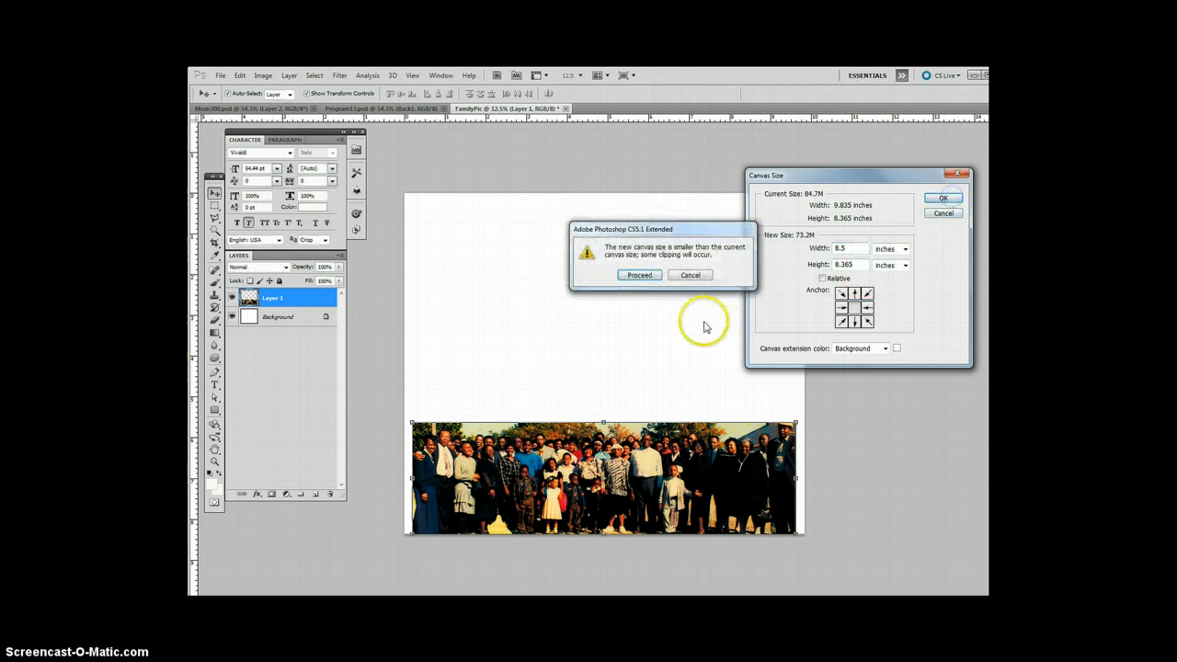
click(647, 276)
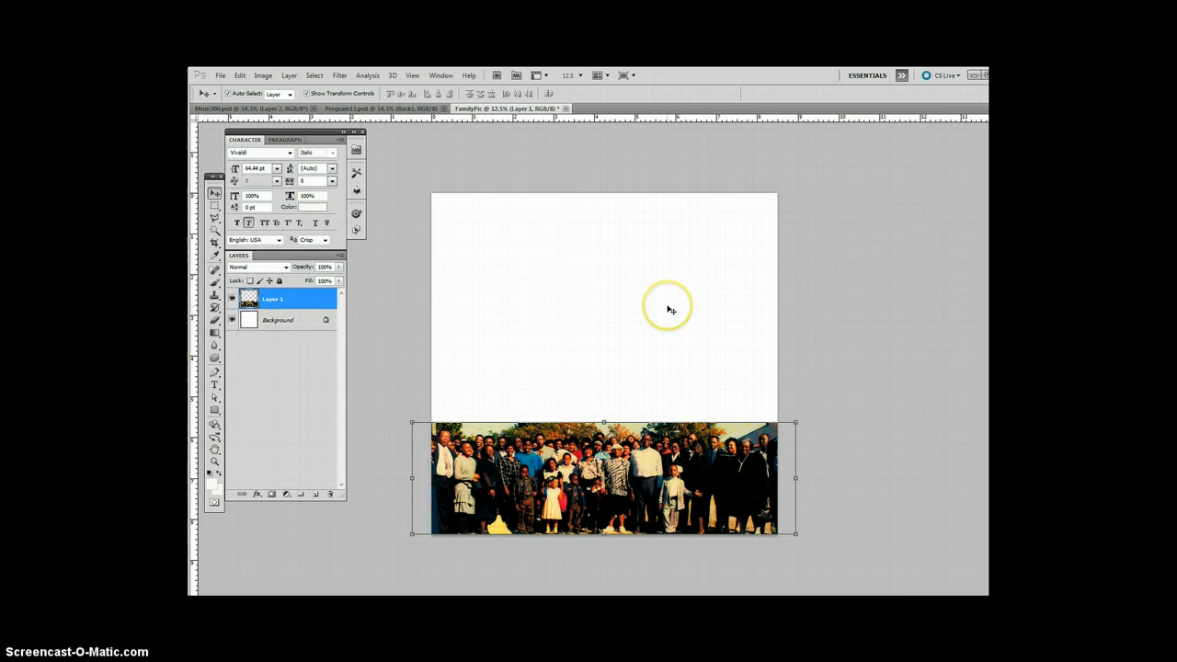
- Widen the canvas to 9 inches, leaving the height and centre anchor as they are
click(263, 75)
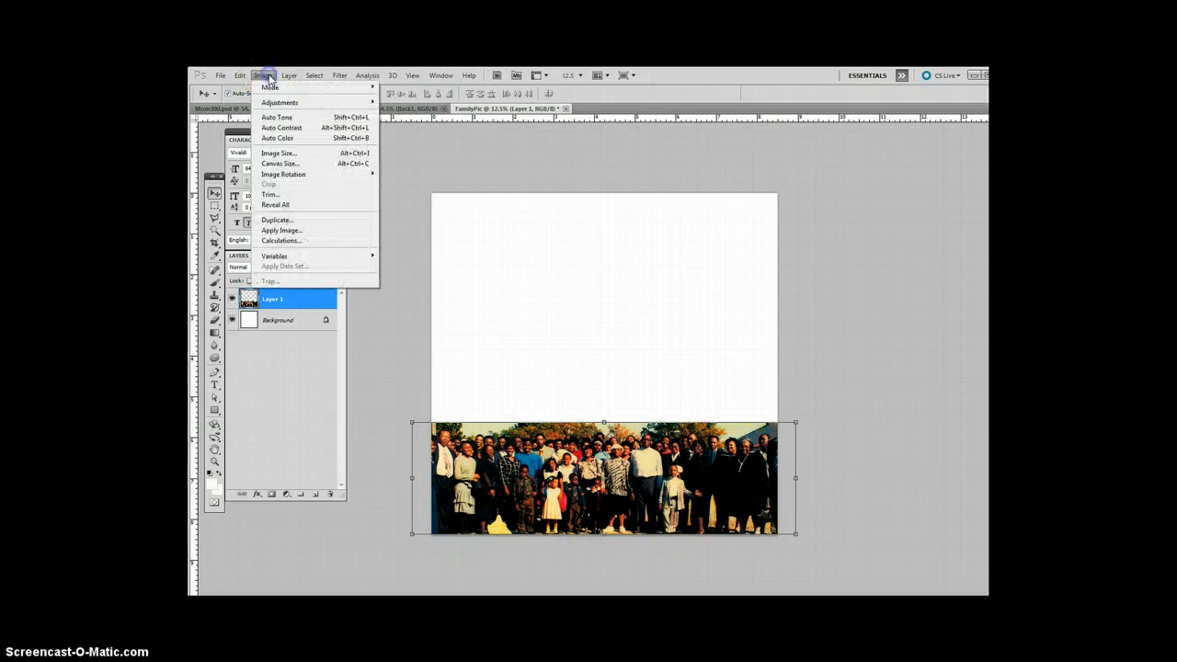
click(280, 163)
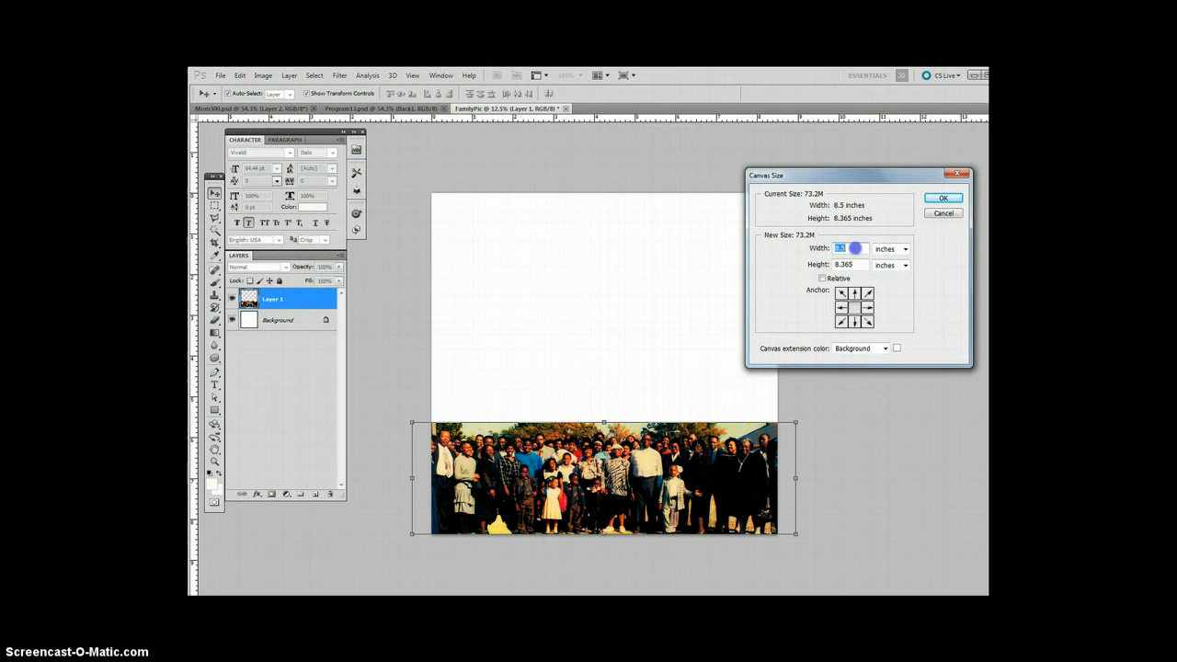
text(9)
click(942, 198)
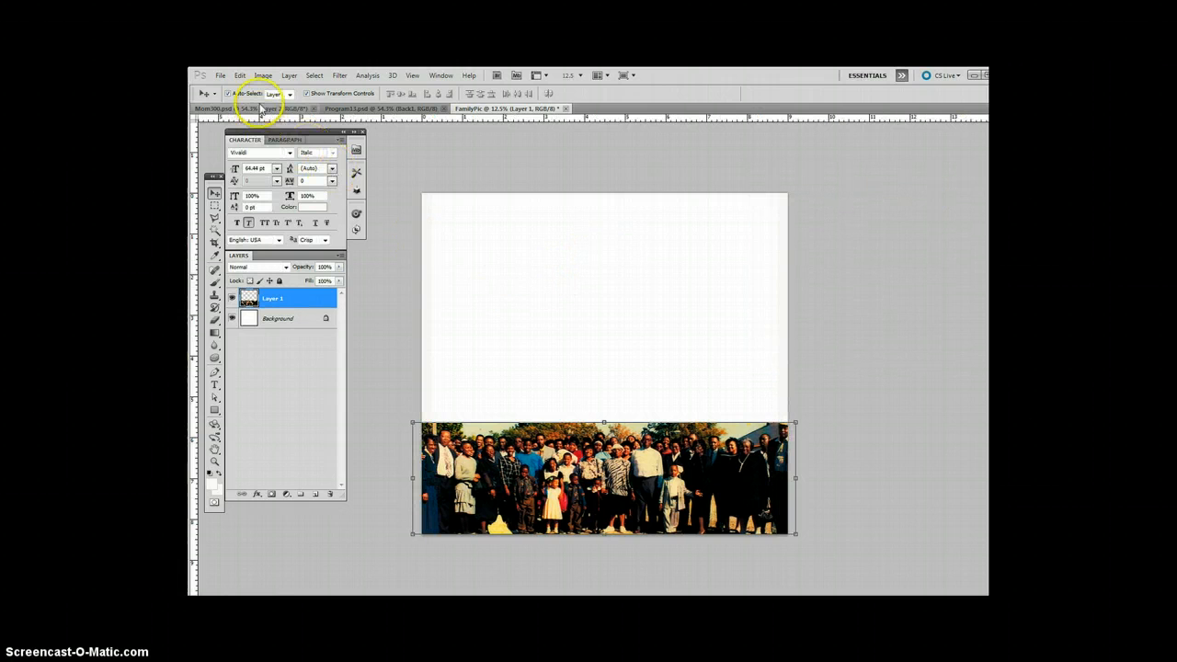
- Widen the canvas further to 10 inches around the family group photo
click(263, 74)
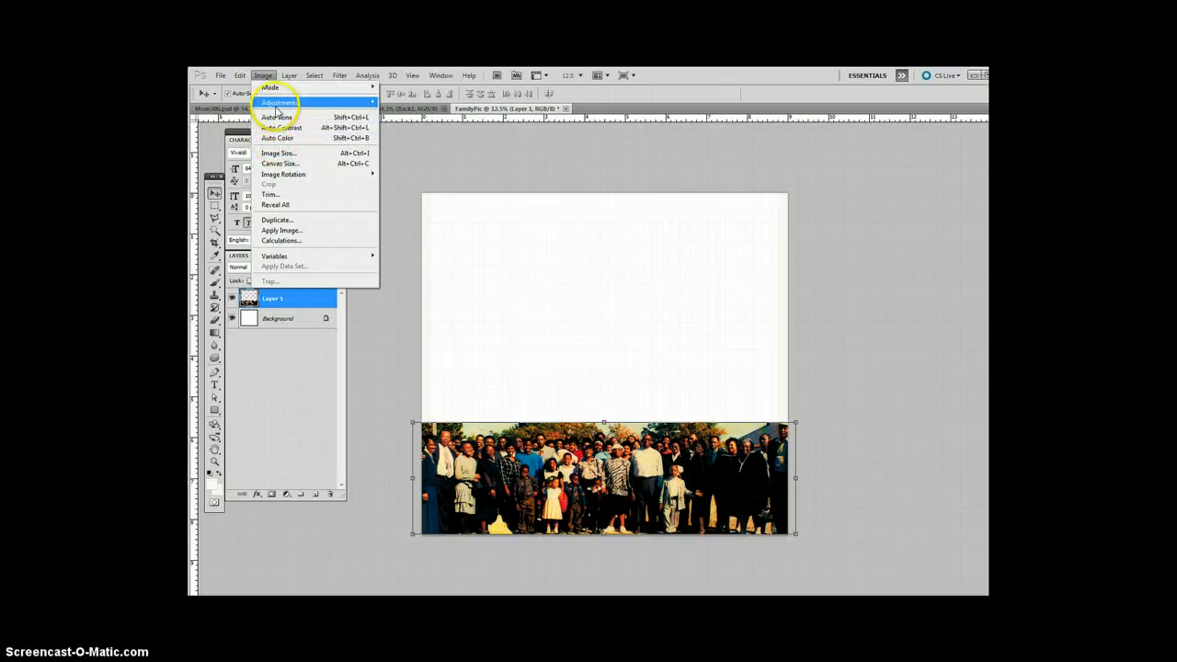
mouse_move(242, 78)
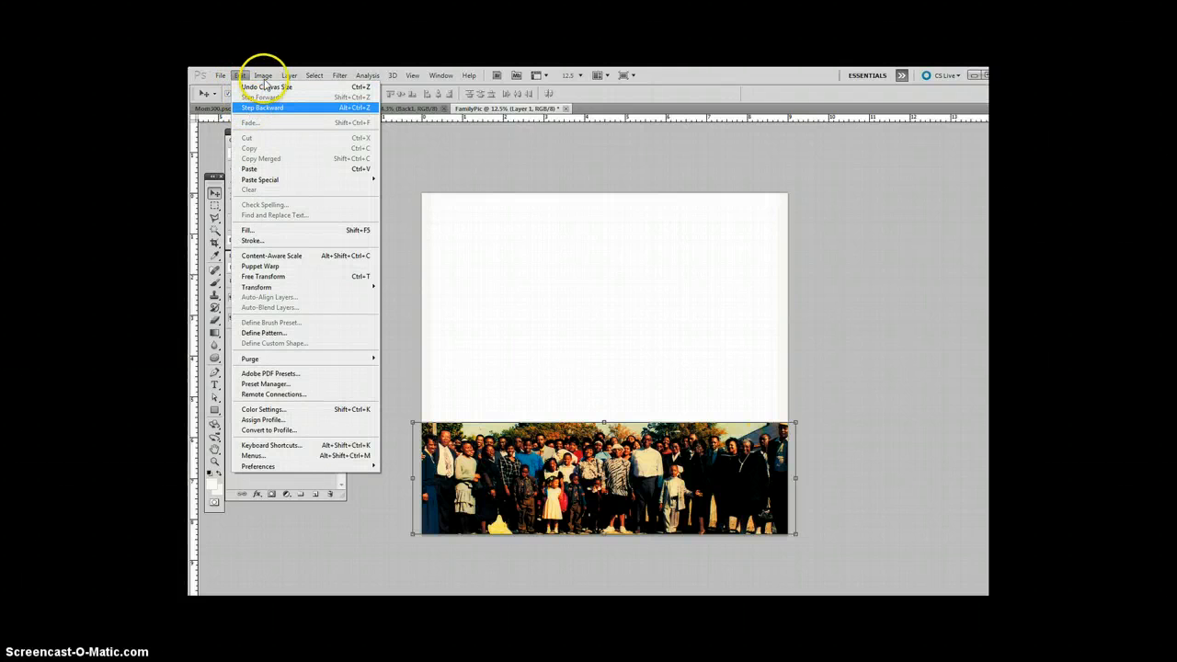
click(276, 161)
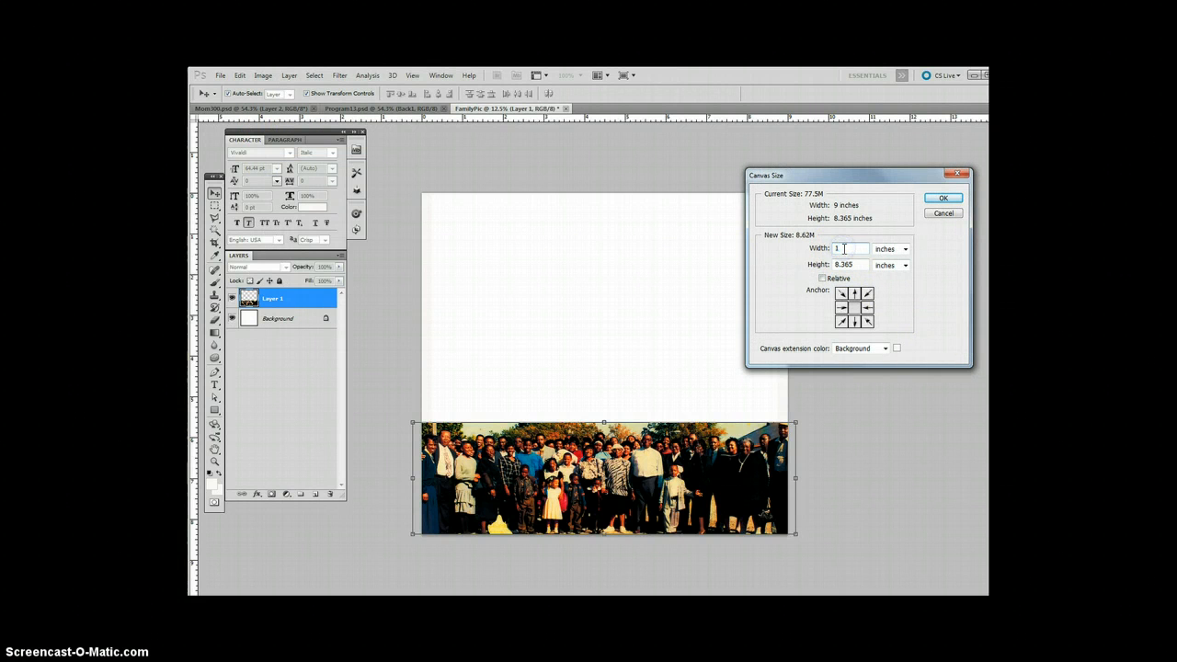
text(10)
click(943, 198)
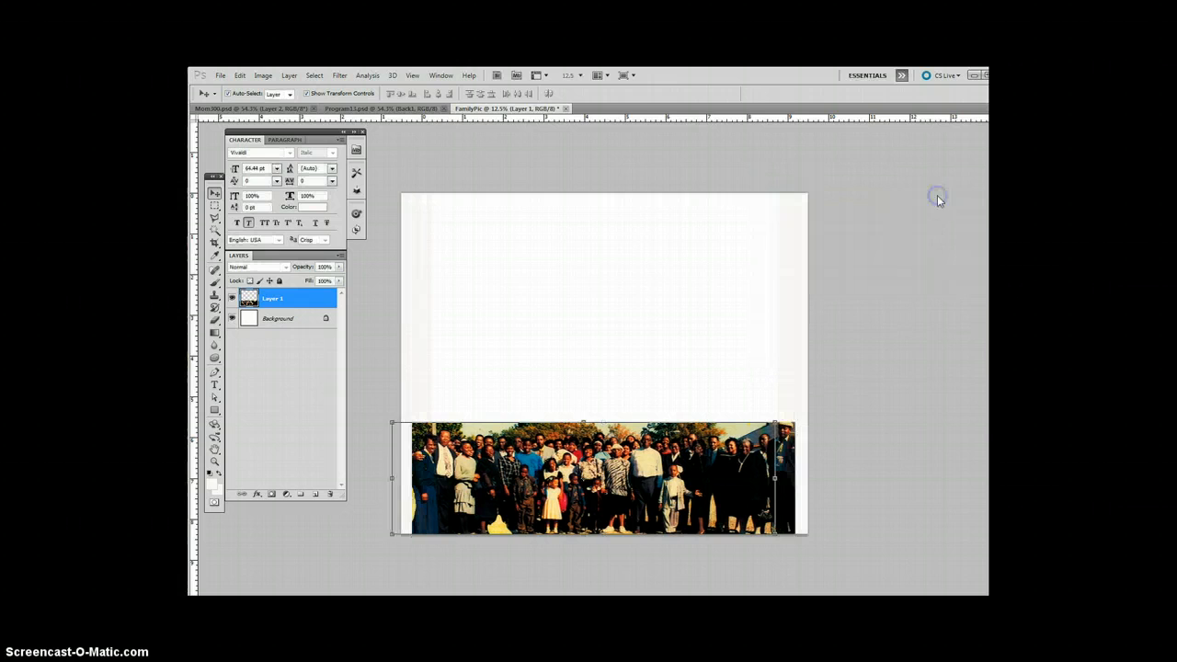
- Set the canvas width to 9.5 inches and accept the clipping so it closely fits the group photo
click(264, 75)
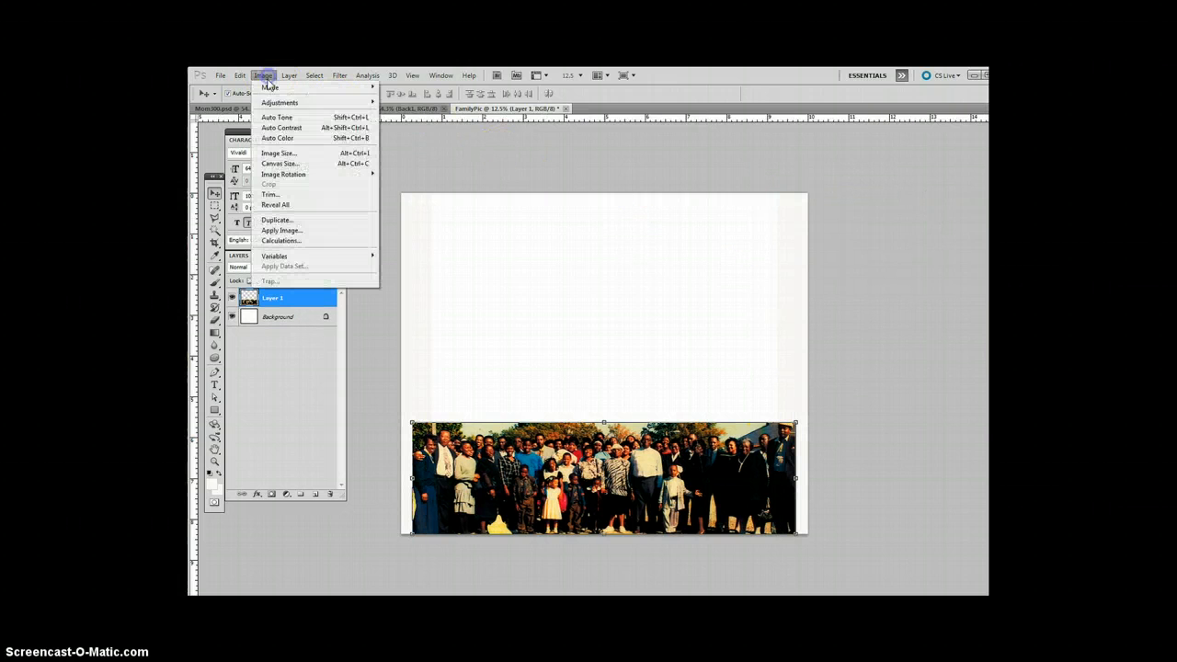
click(276, 162)
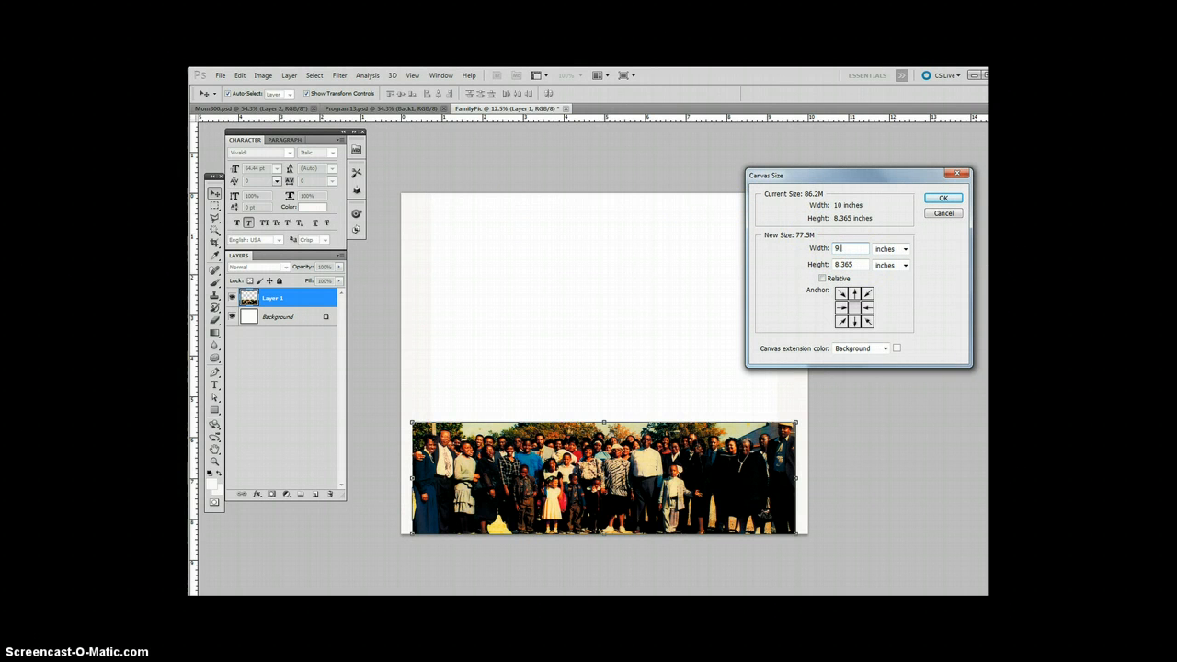
click(943, 197)
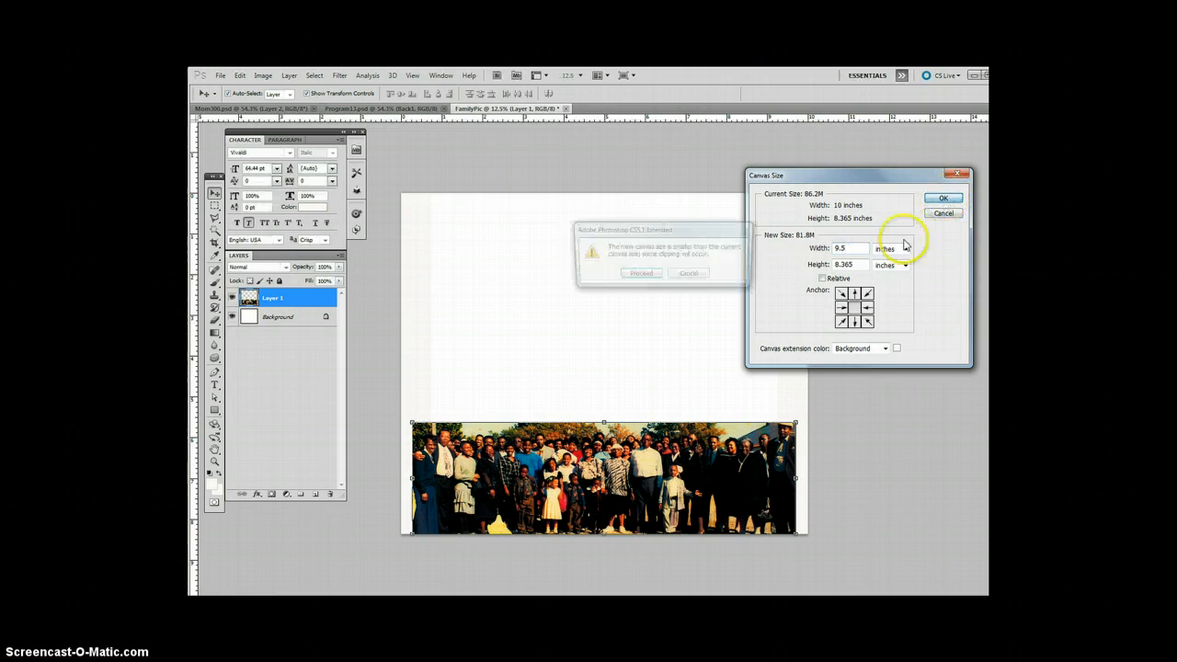
click(627, 279)
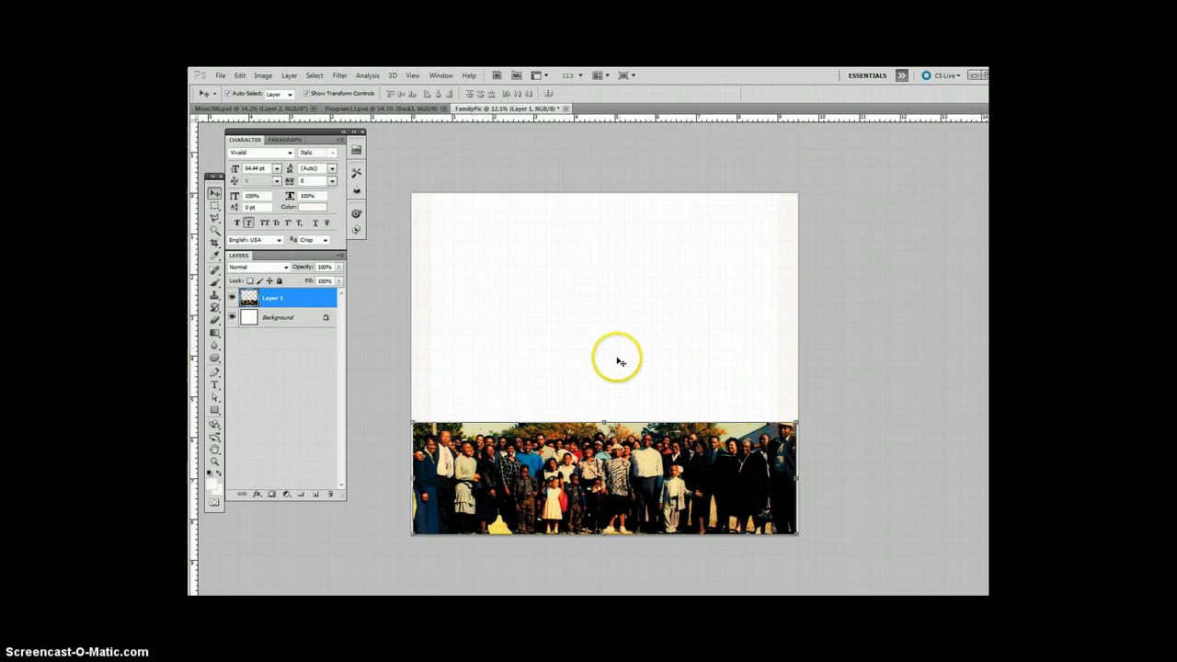
- Nudge the family group photo slightly right within the canvas and deselect its layer
click(603, 458)
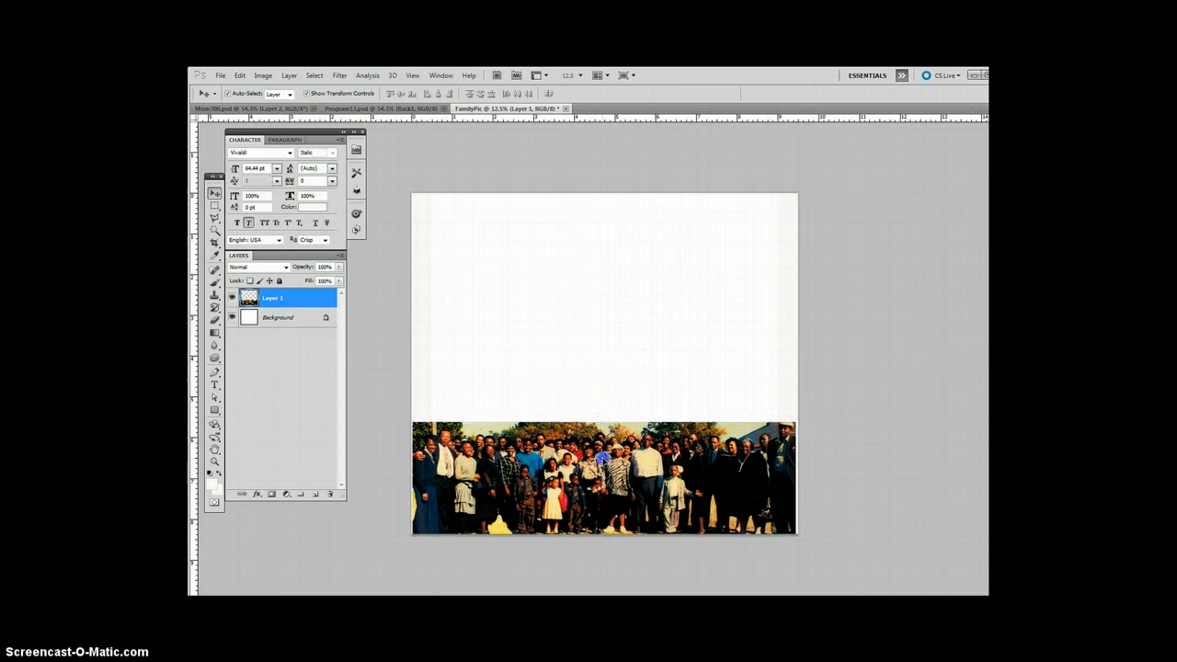
drag(603, 458, 607, 458)
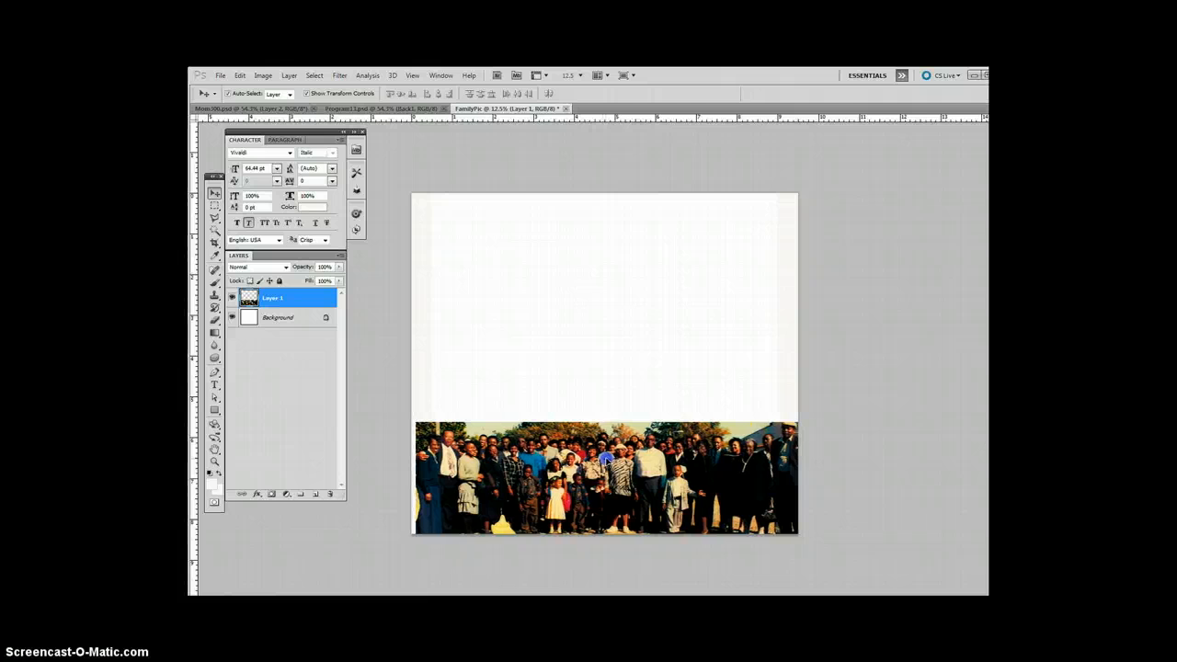
click(559, 324)
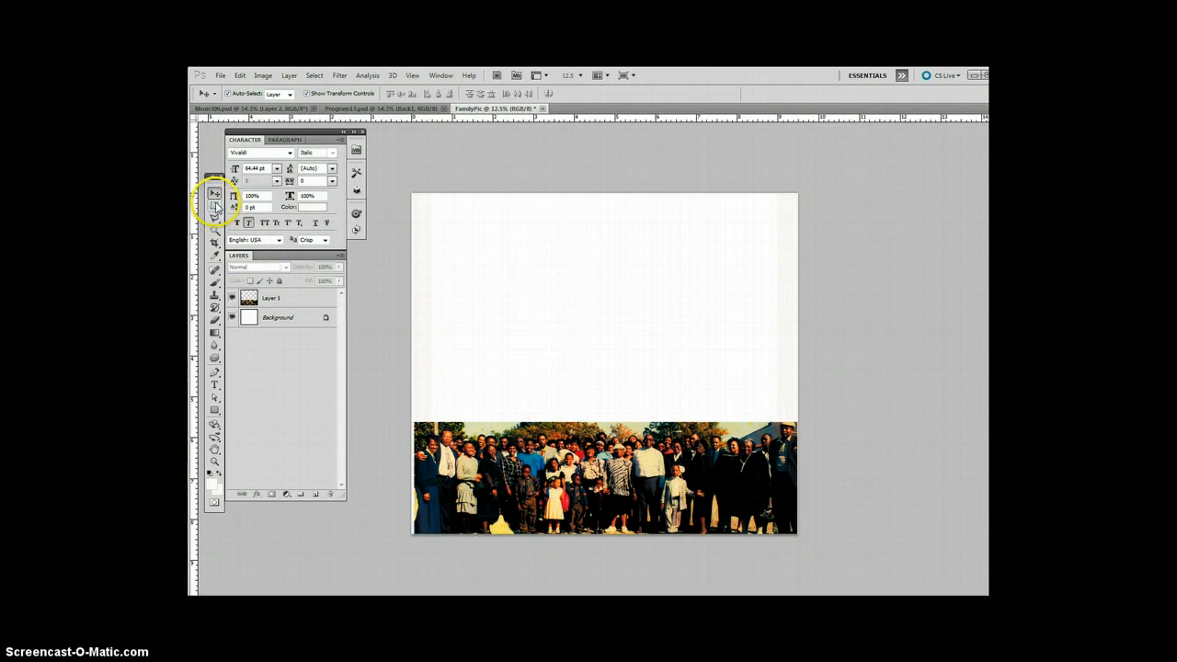
- Select the sky patch above the left part of the group on Layer 1 with the Magic Wand, delete it and deselect
click(214, 229)
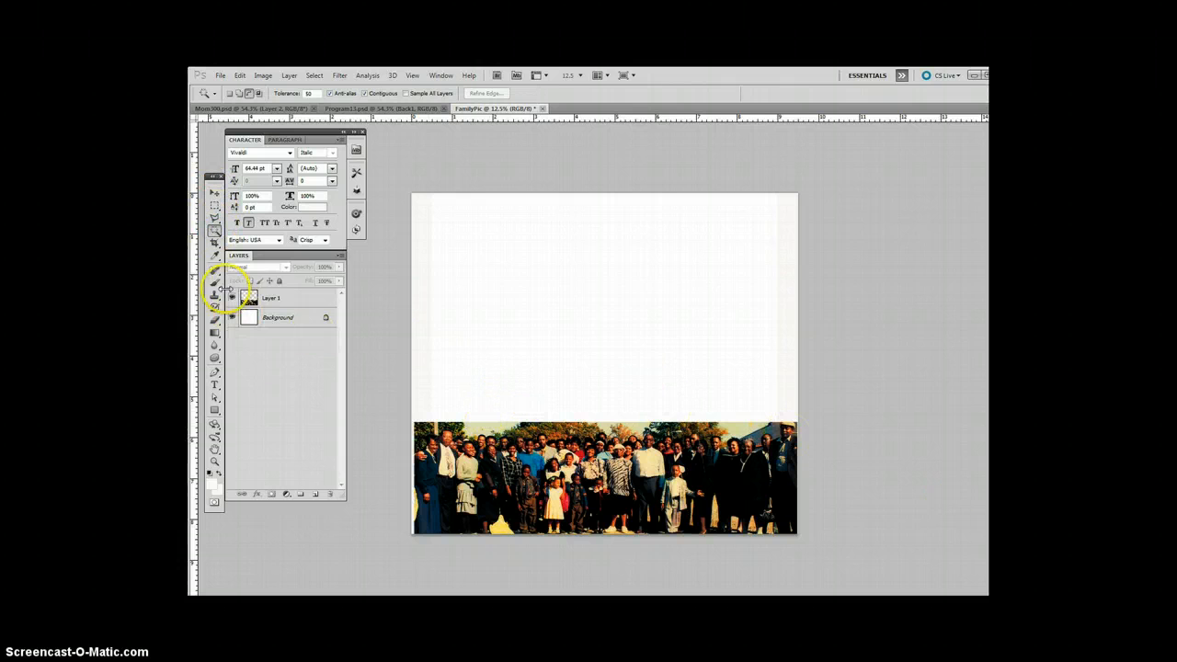
click(269, 304)
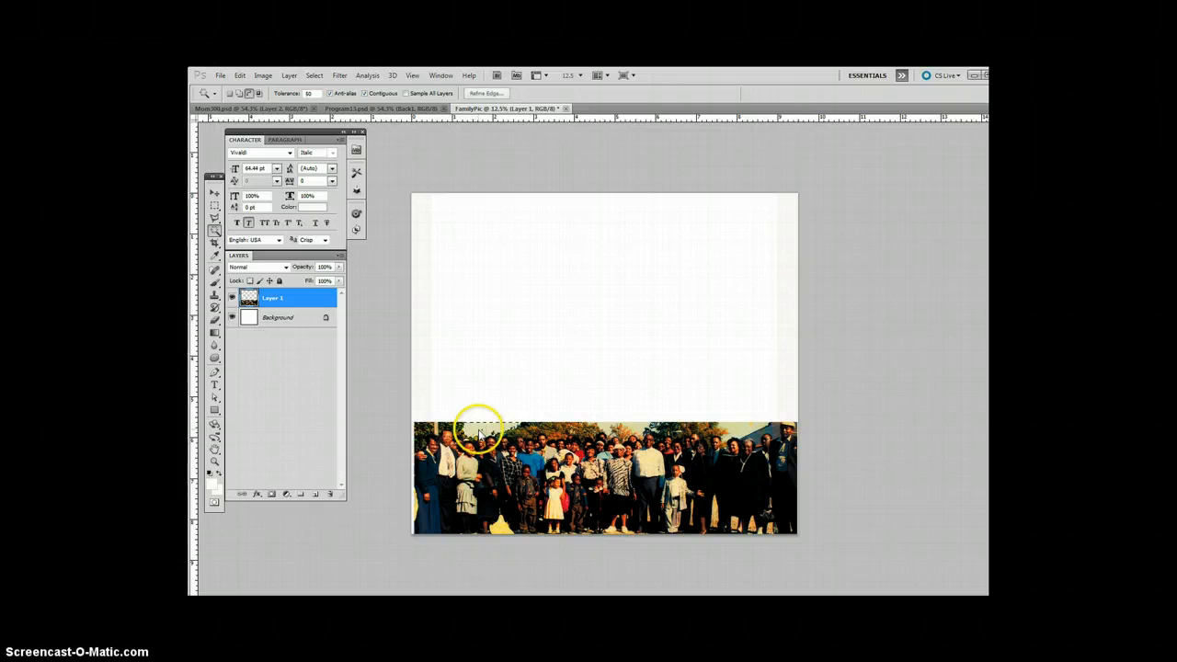
click(479, 431)
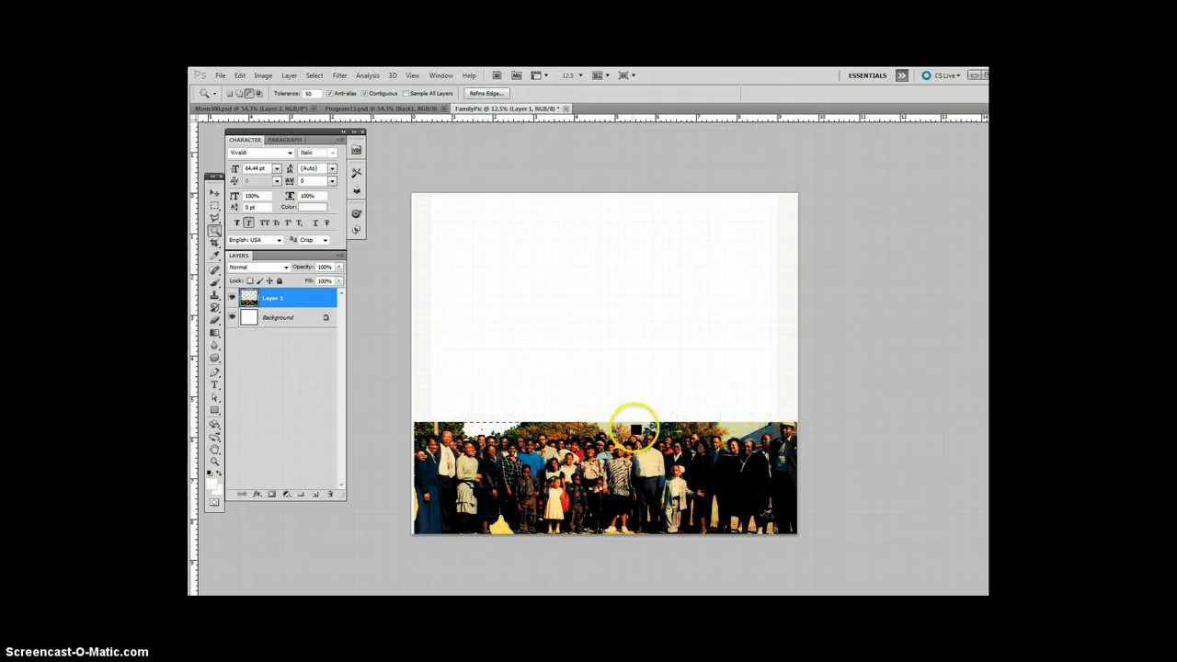
click(317, 76)
click(324, 99)
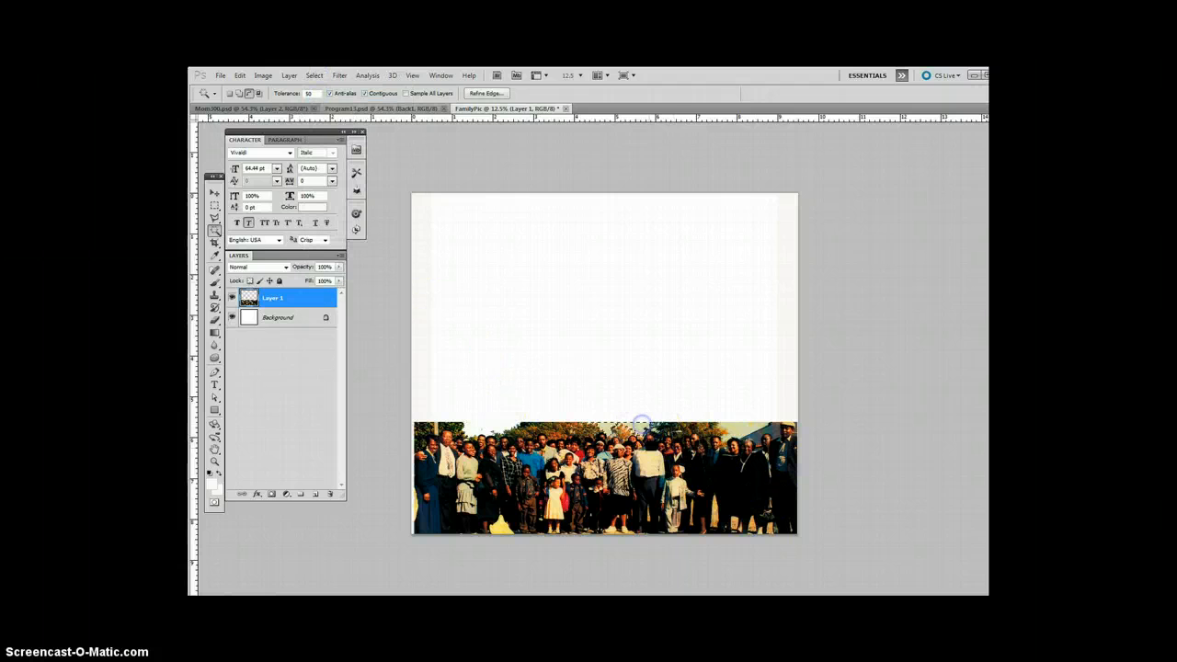
- Remove the sky patches above the centre and right of the group and clear the selection
click(315, 75)
click(325, 97)
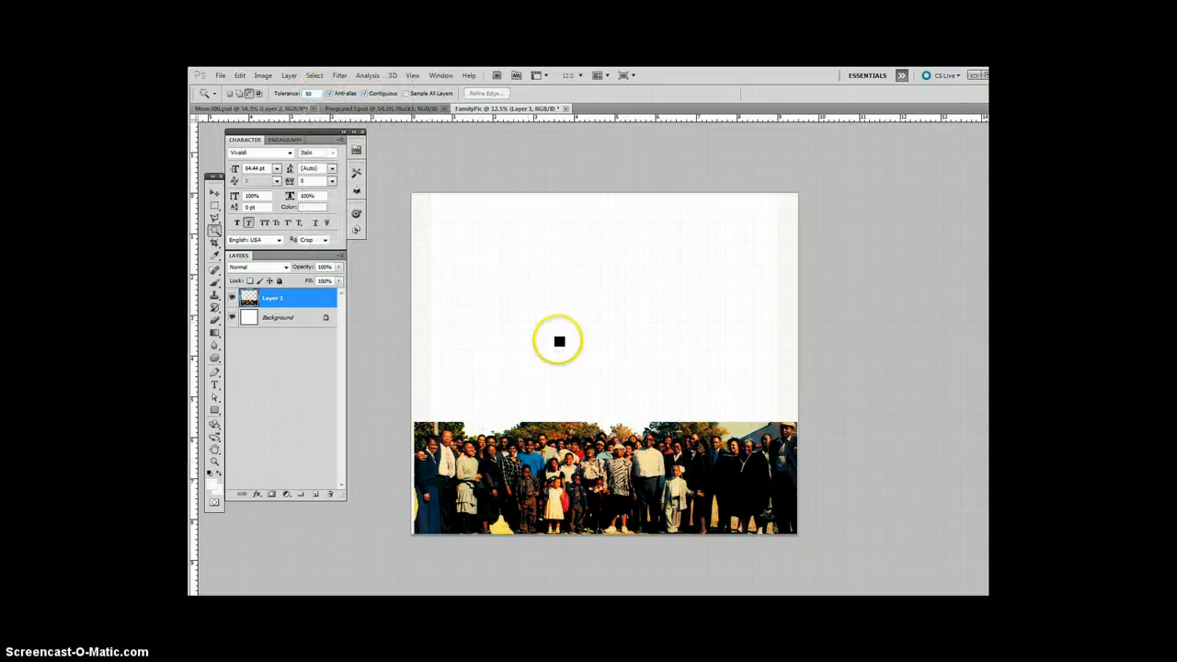
click(743, 426)
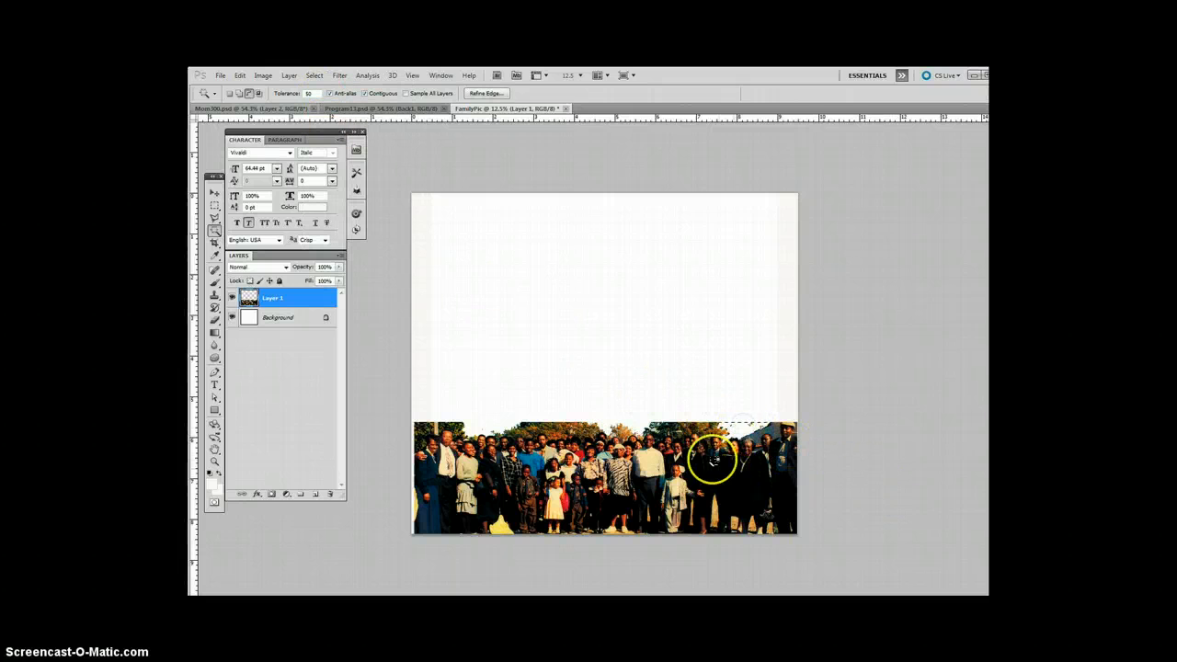
click(315, 76)
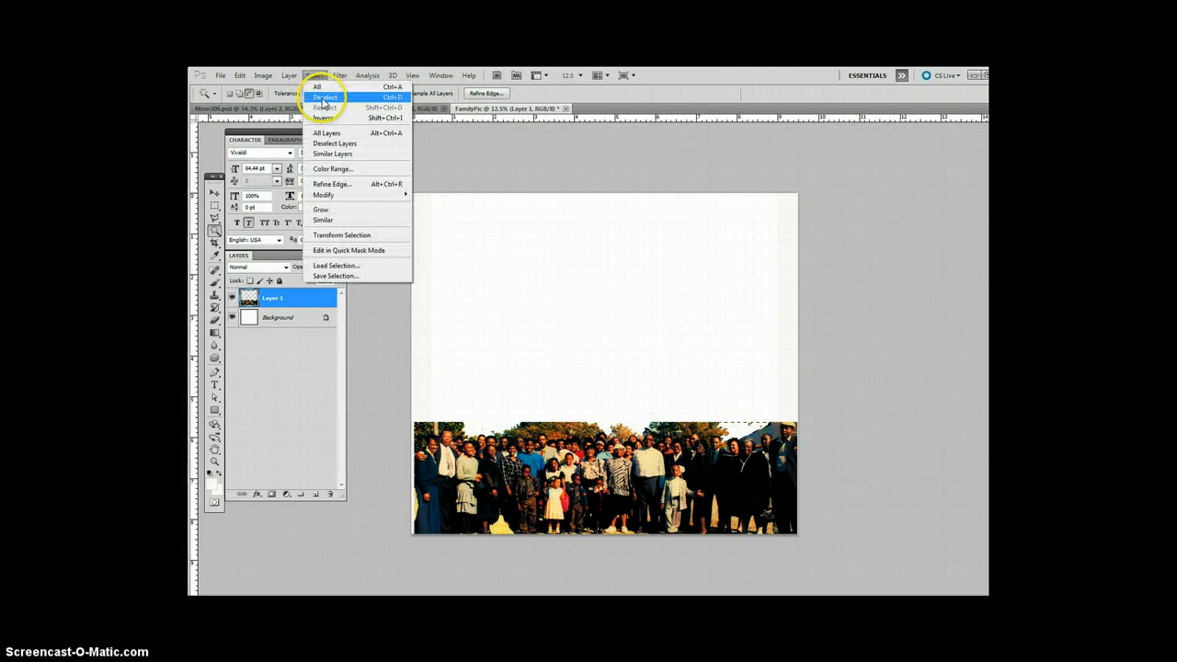
click(324, 97)
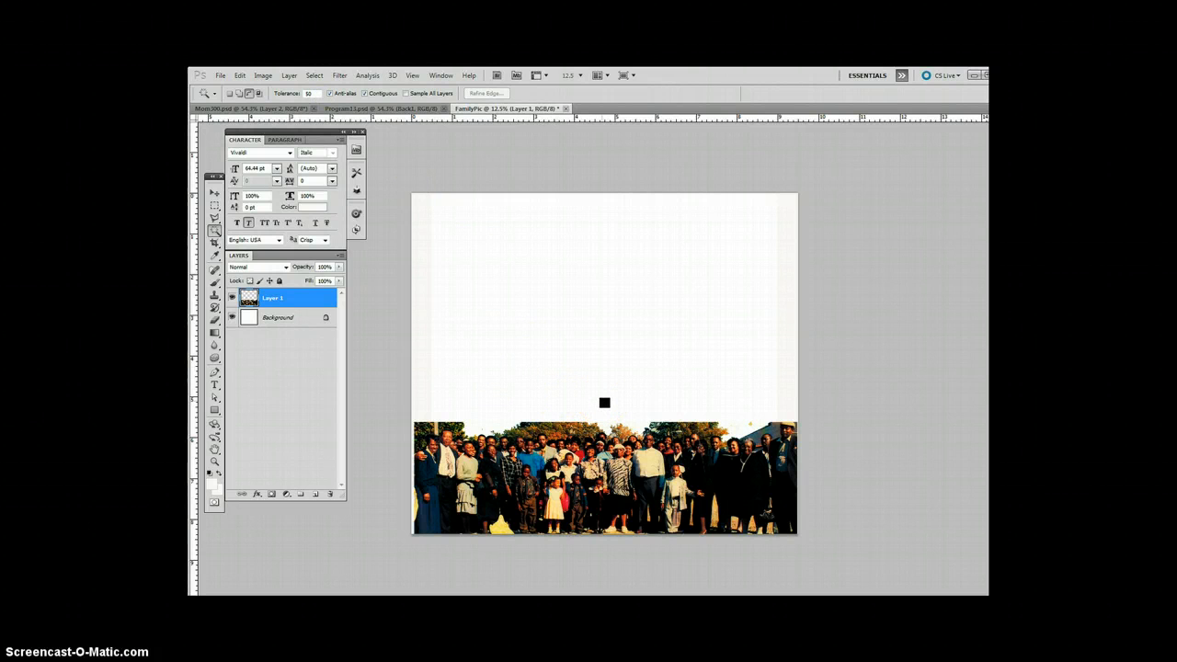
- Use the Eraser with a hard 36 px brush on the leftover sky speck beside the building roof
click(216, 322)
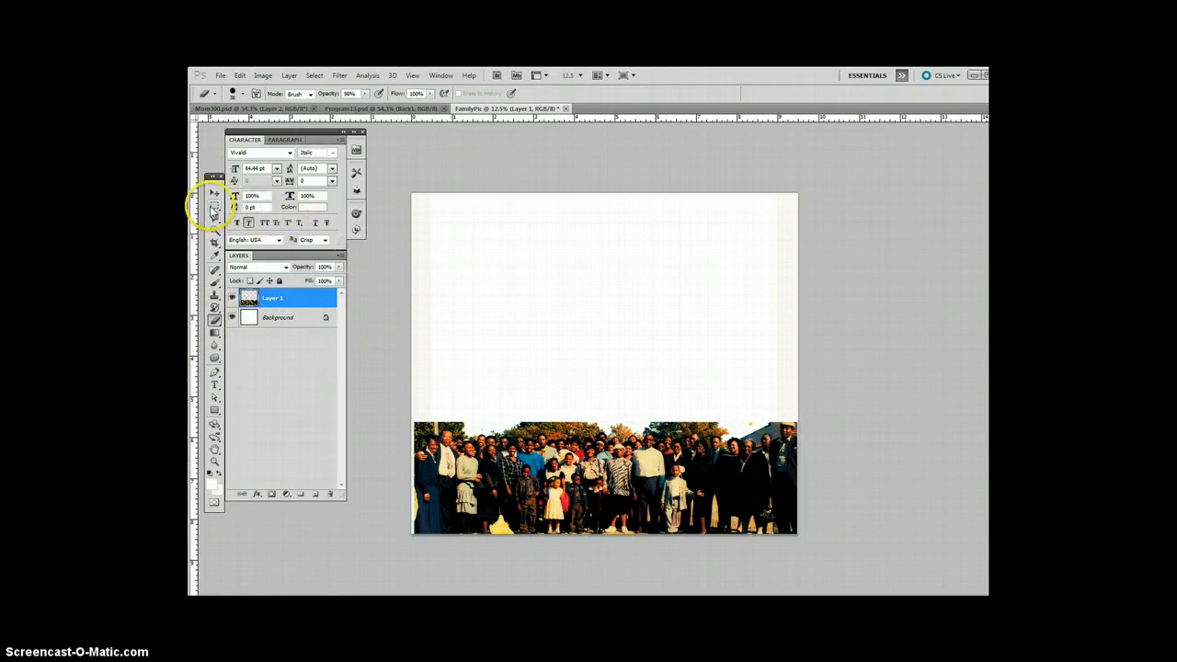
click(242, 94)
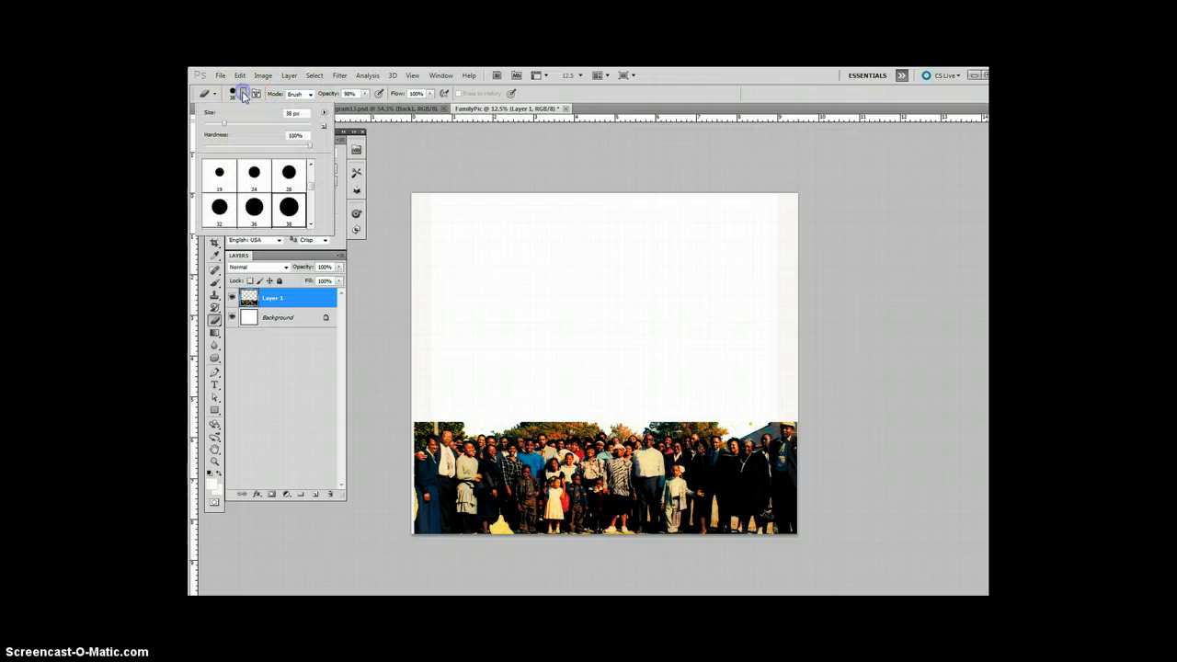
click(267, 167)
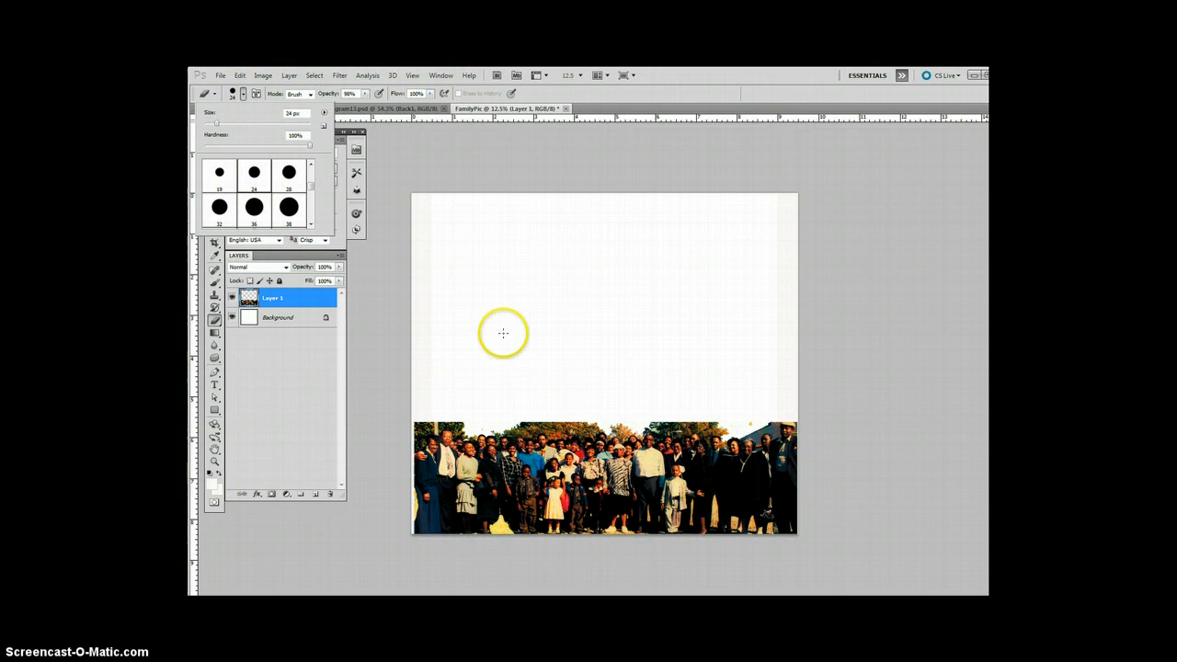
click(254, 206)
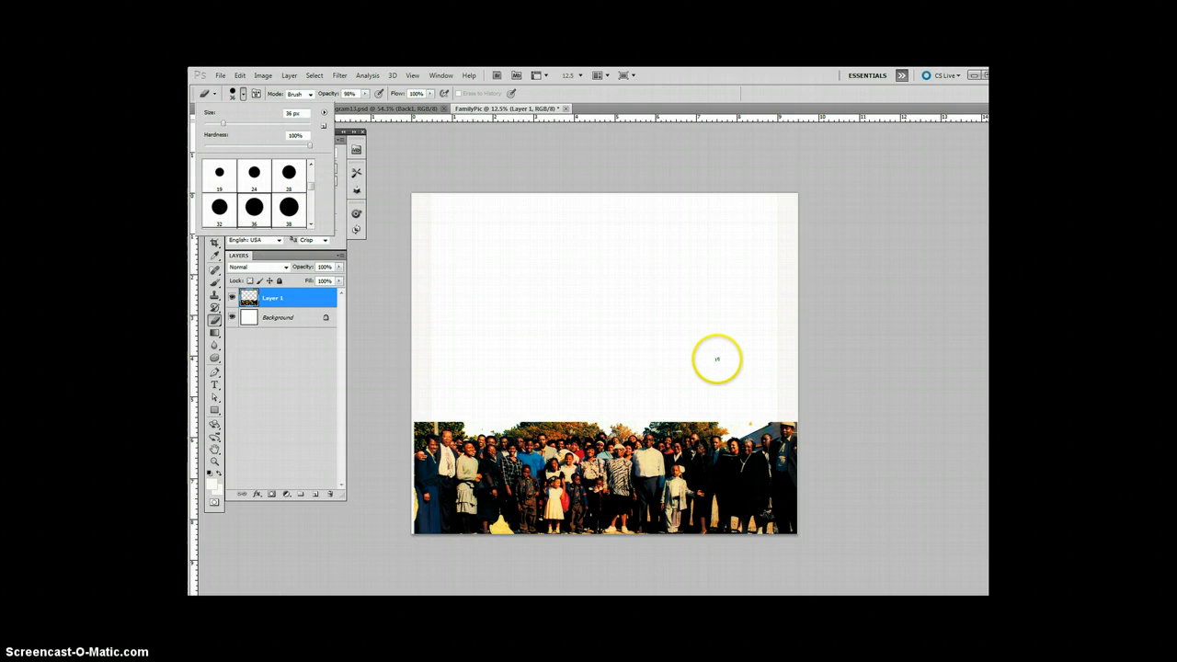
click(752, 420)
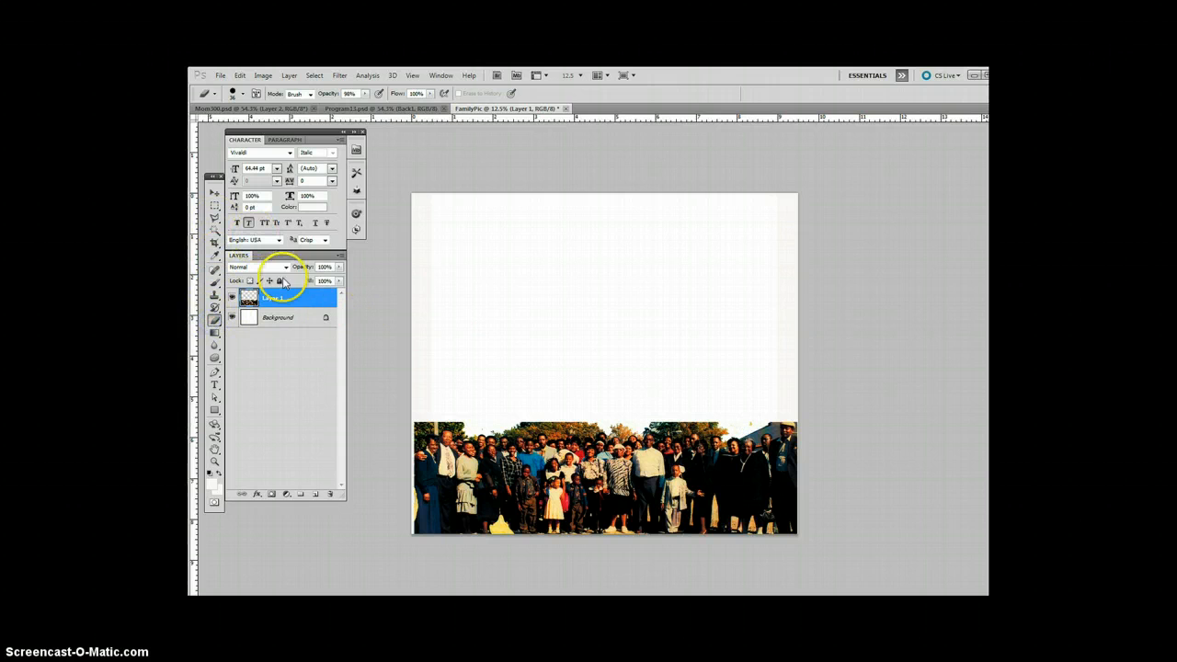
- Switch the Eraser to the soft 48 px brush
click(243, 93)
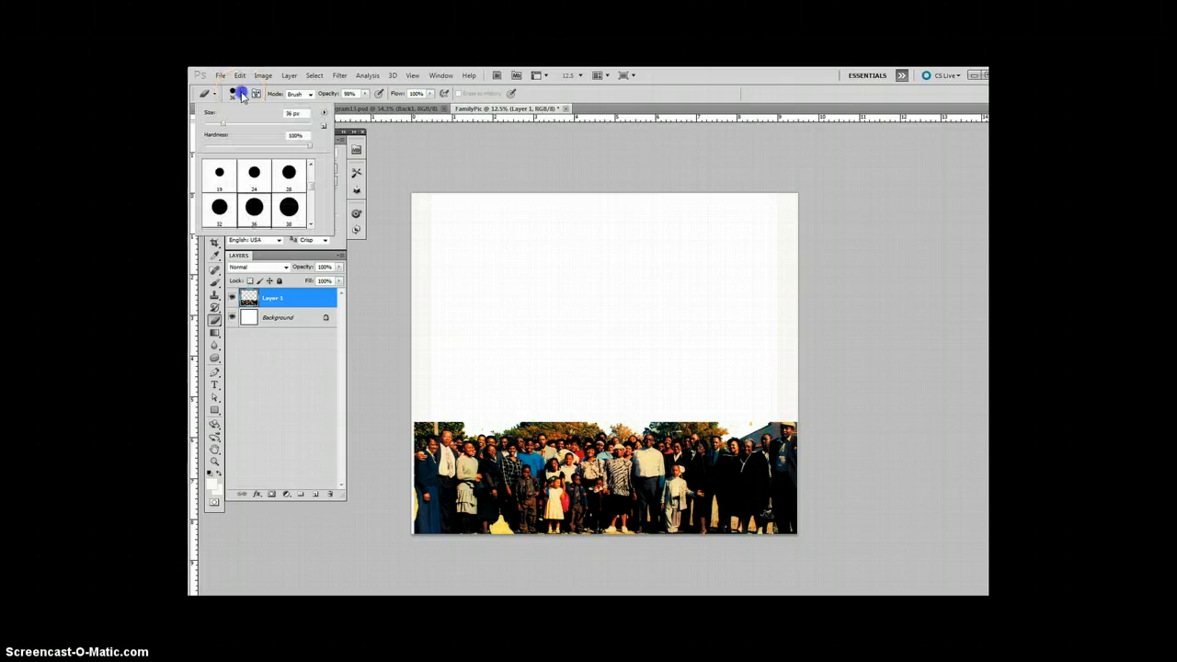
click(311, 191)
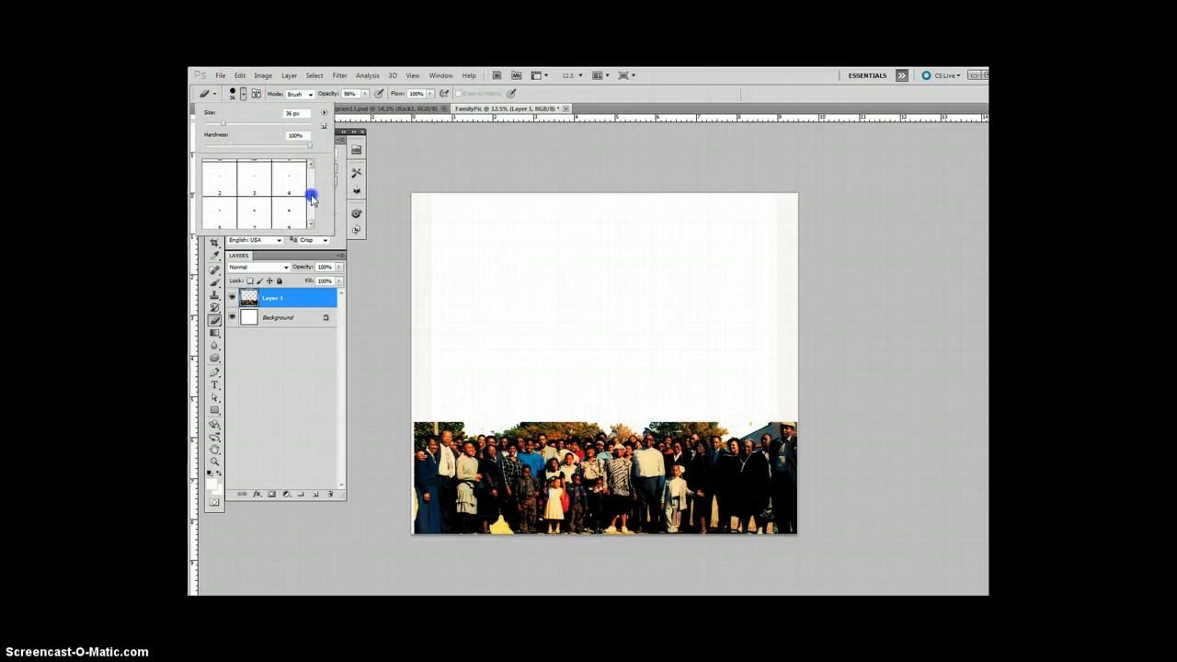
drag(311, 195, 311, 214)
click(288, 198)
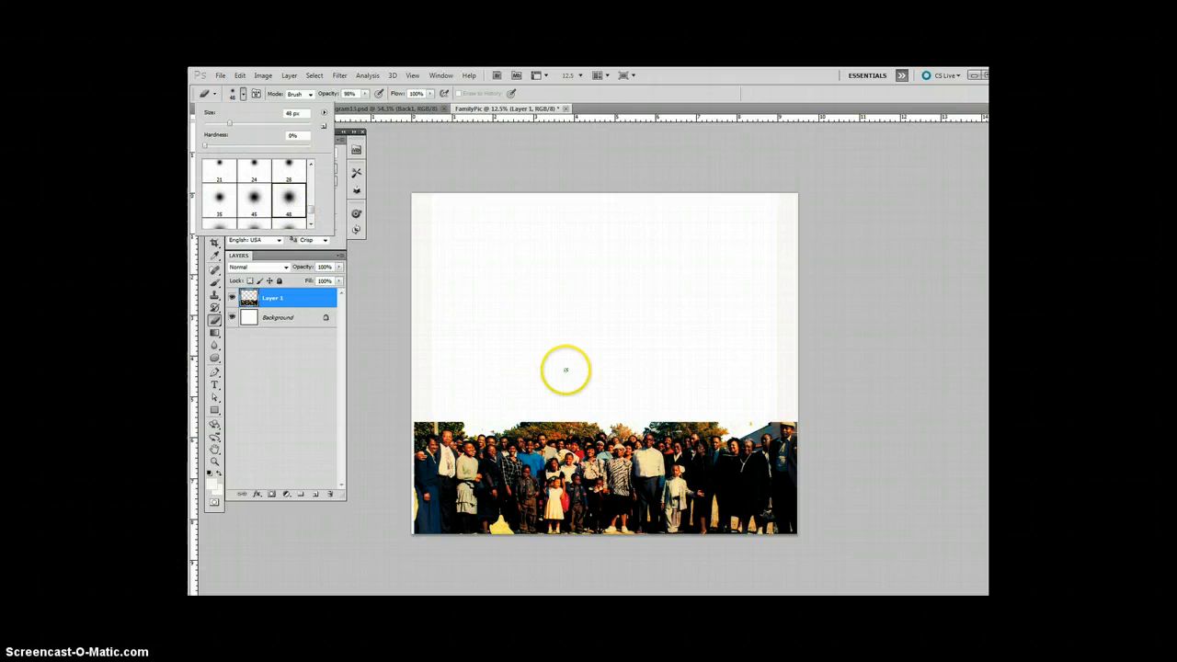
click(661, 423)
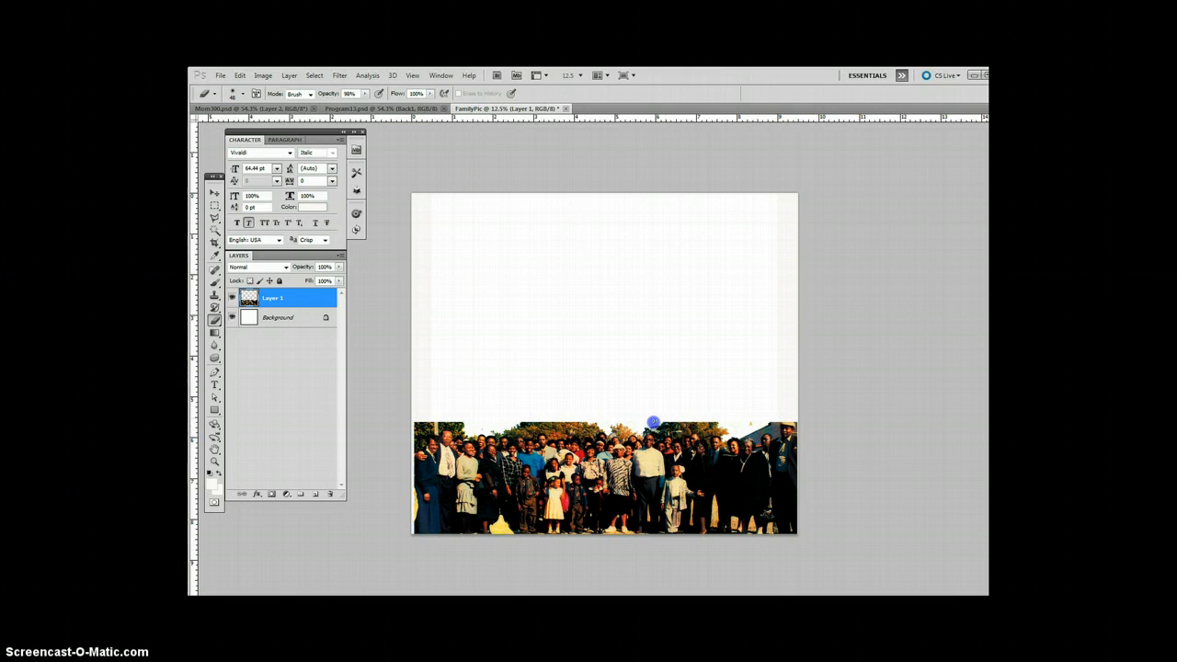
click(239, 76)
click(253, 86)
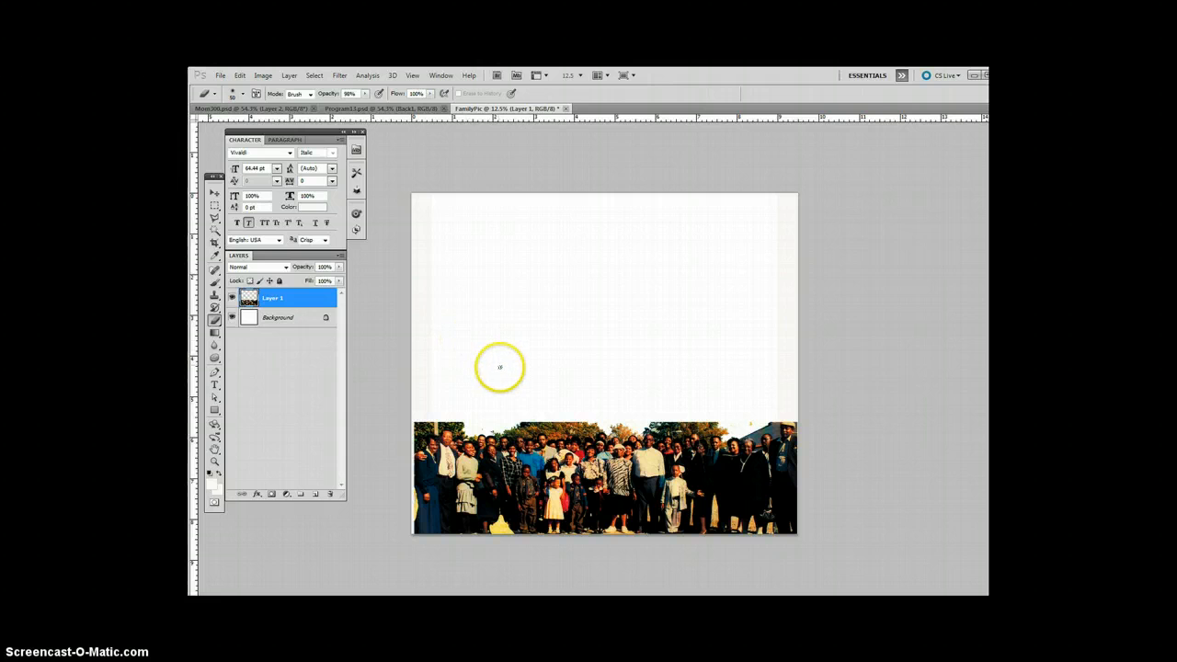
- Enlarge the soft eraser brush to 250 px and soften the upper edge of the treetops right of the photo's centre
key(bracketright)
key(bracketright)
key(bracketright)
key(bracketright)
key(bracketright)
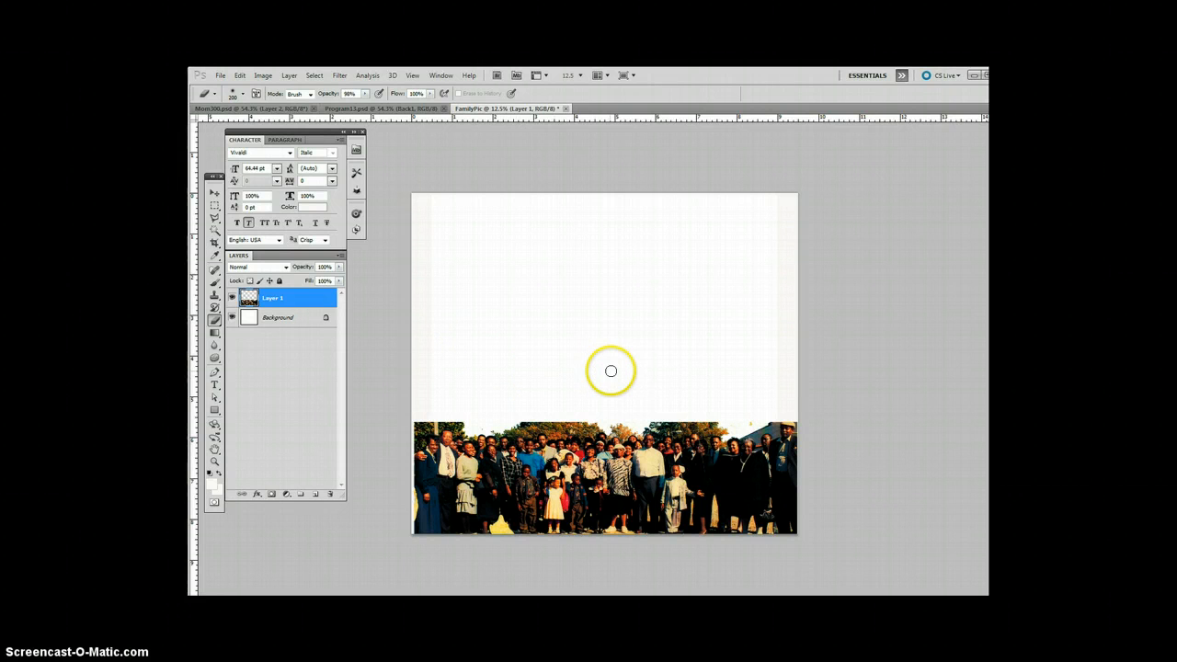
key(bracketright)
click(653, 420)
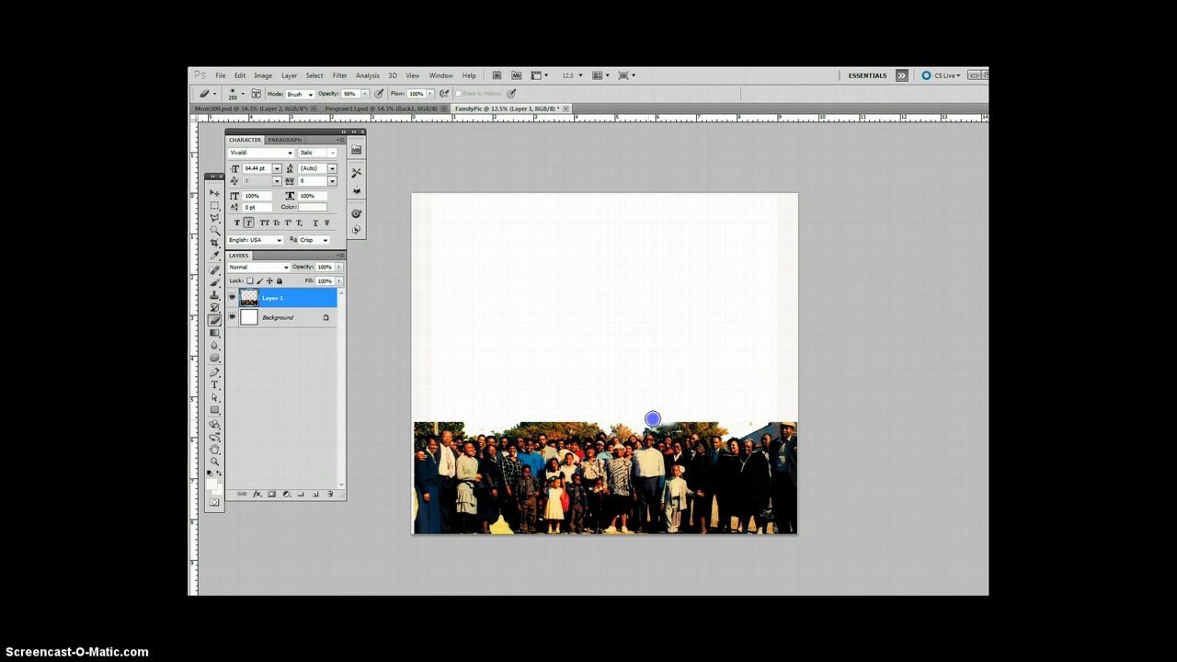
click(676, 419)
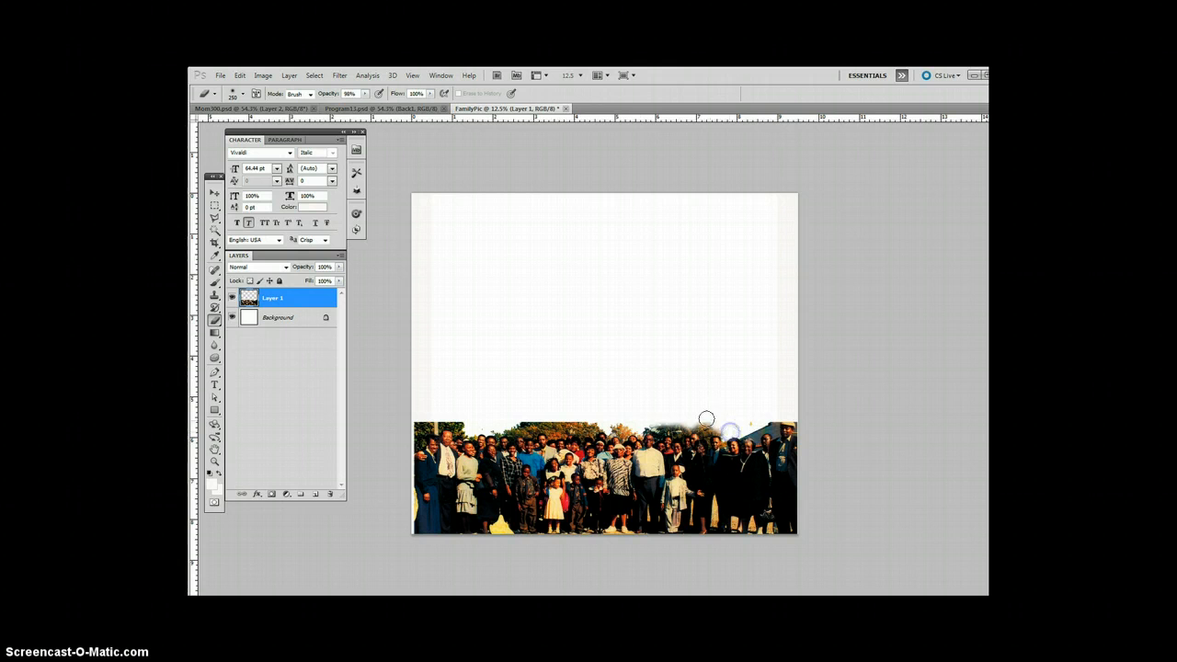
- Soften the photo's upper edge with the eraser from the right-hand treetops across the middle trees towards the left end
drag(706, 420, 614, 423)
click(624, 422)
click(588, 419)
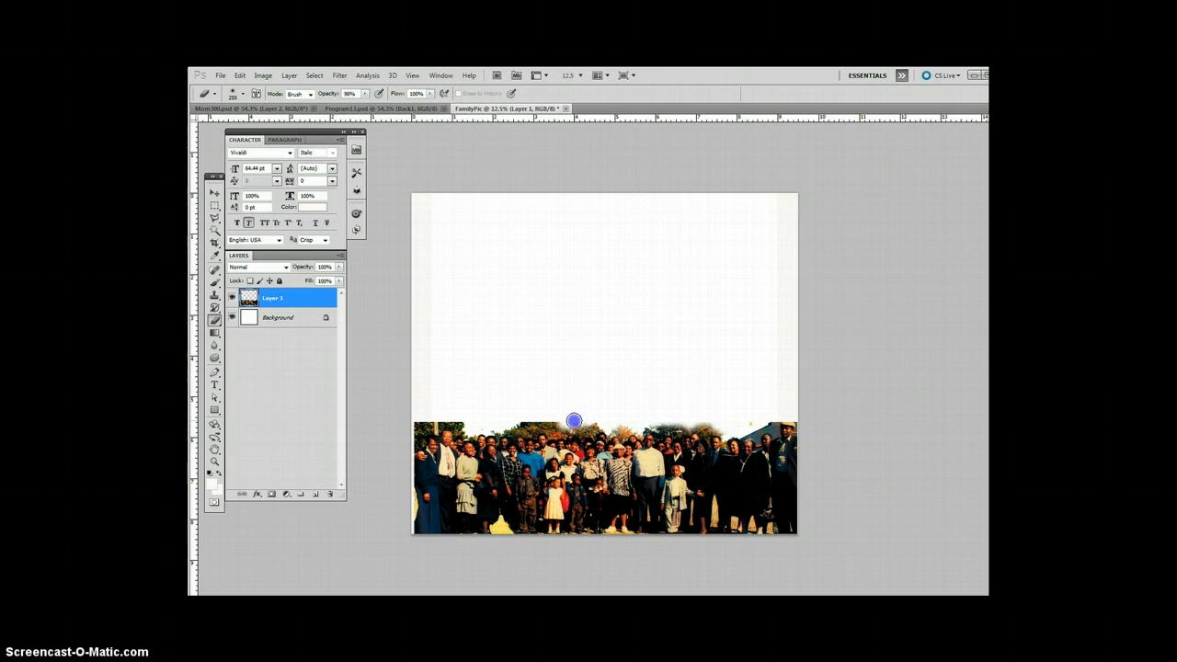
mouse_move(556, 417)
mouse_down()
mouse_move(518, 426)
mouse_move(561, 422)
mouse_move(457, 419)
mouse_up()
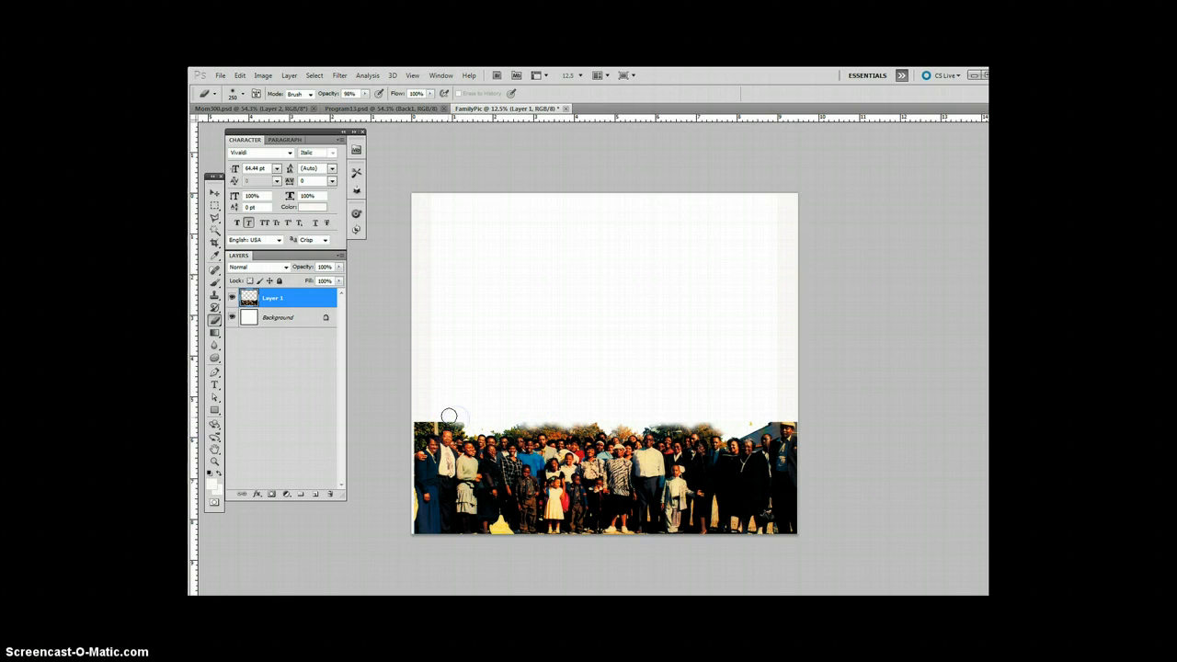